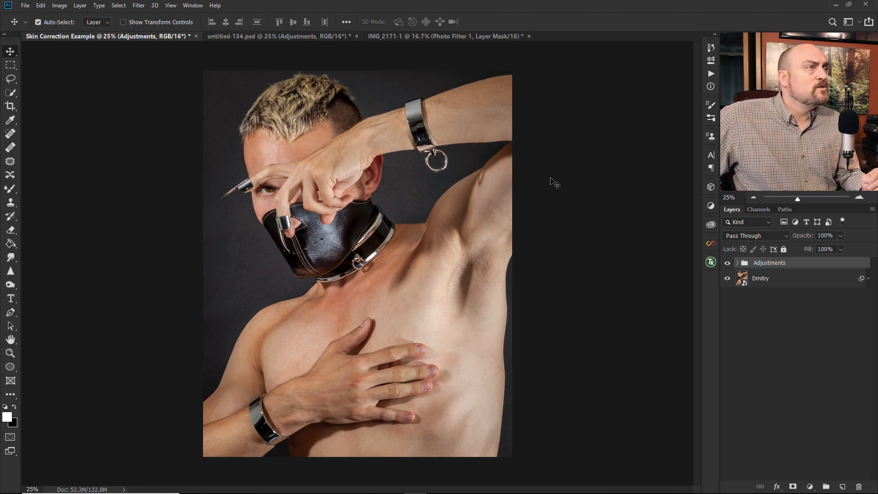
Add a Hue/Saturation adjustment layer above the Adjustments group, set its master saturation to +100, and hide the layer.
{"action": "left_click", "coordinate": [711, 206]}
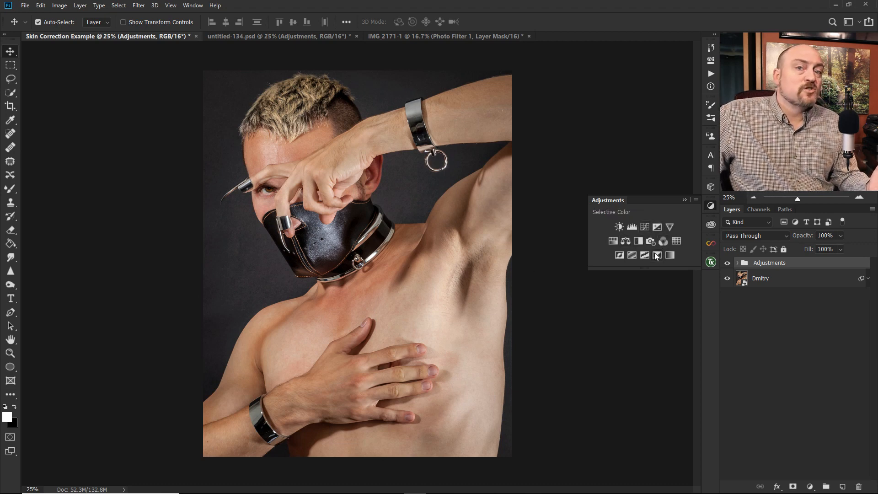
{"action": "left_click", "coordinate": [613, 242]}
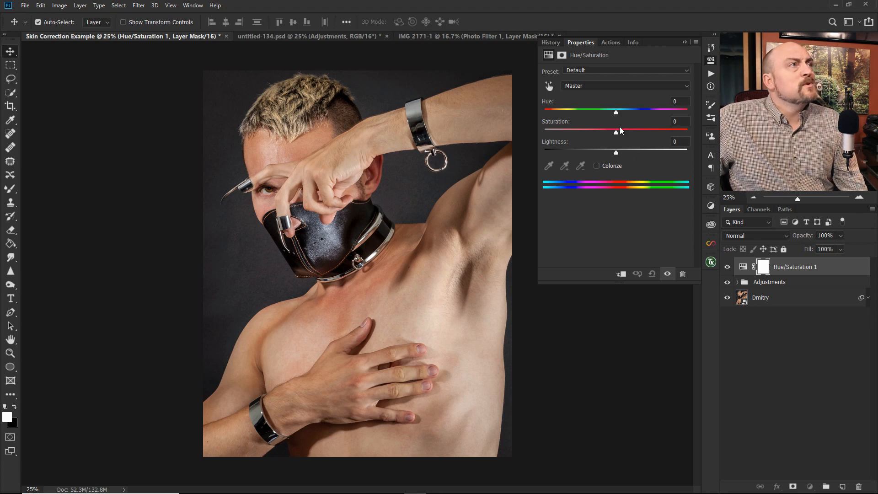
{"action": "left_click_drag", "start_coordinate": [616, 133], "coordinate": [687, 133]}
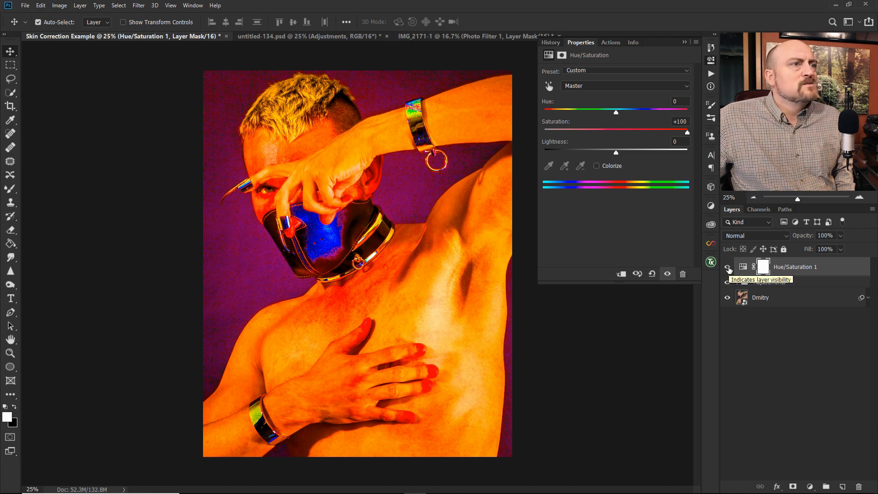
{"action": "left_click", "coordinate": [727, 268]}
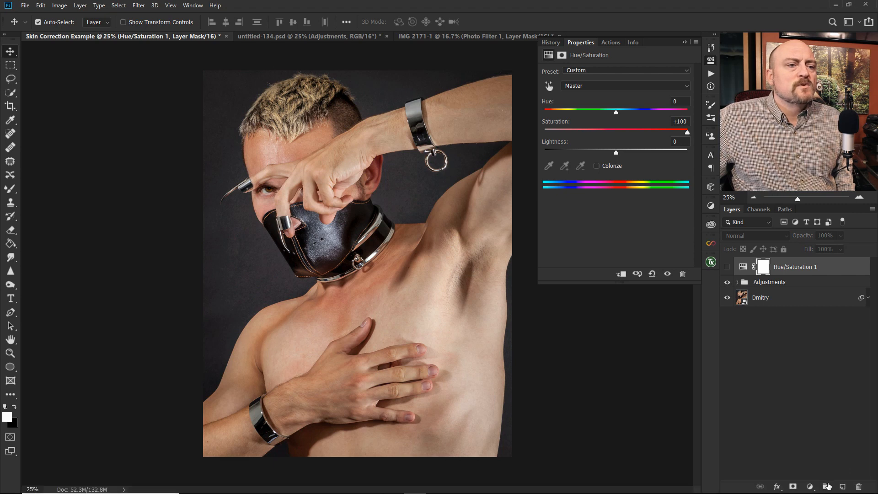
Create a group named Skin Color Correction, keeping the hidden Hue/Saturation layer outside and above it.
{"action": "key", "text": "ctrl+g"}
{"action": "double_click", "coordinate": [762, 263]}
{"action": "type", "text": "Skin Color Correction"}
{"action": "key", "text": "Return"}
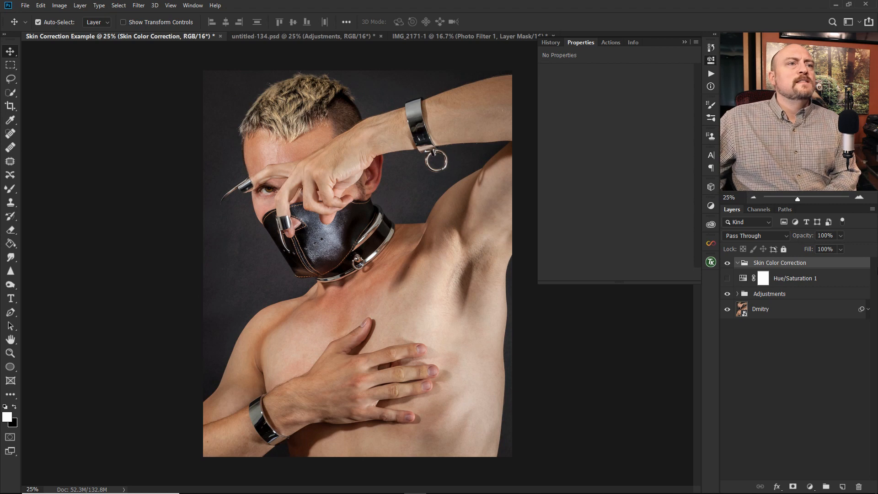
{"action": "left_click_drag", "start_coordinate": [801, 277], "coordinate": [796, 258]}
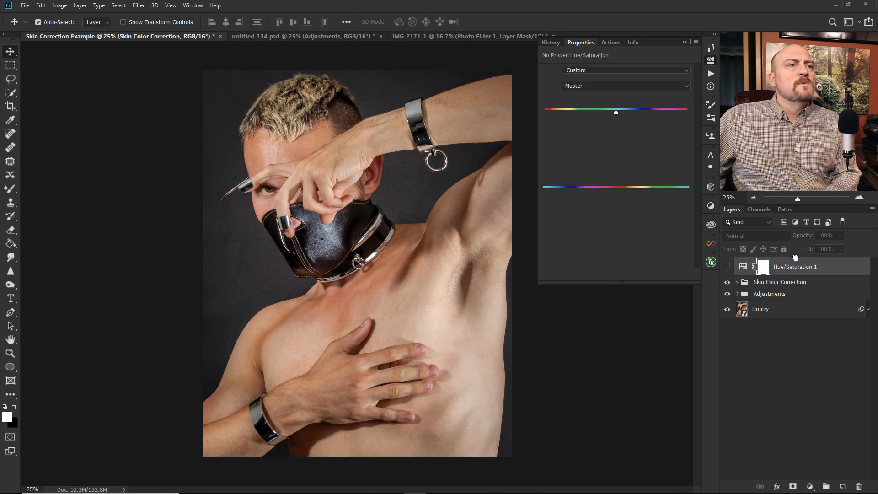
{"action": "left_click", "coordinate": [790, 283]}
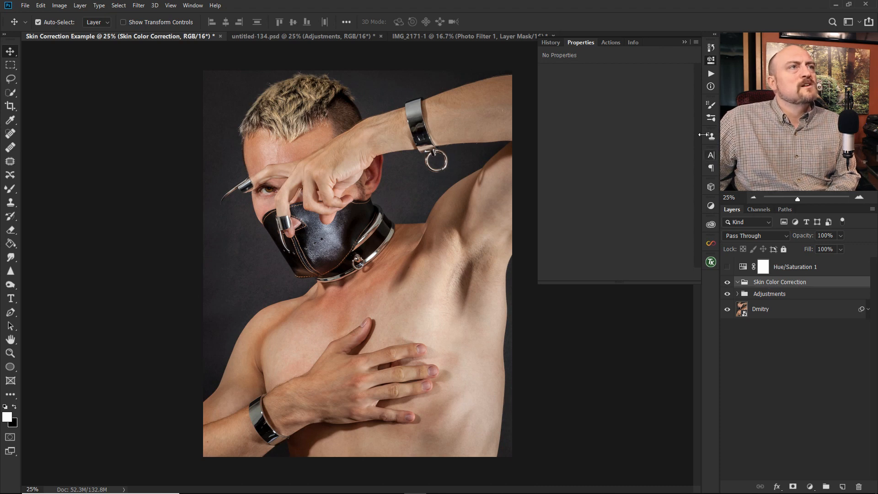
Add a second Hue/Saturation adjustment layer inside the Skin Color Correction group and target its Reds.
{"action": "left_click", "coordinate": [711, 207]}
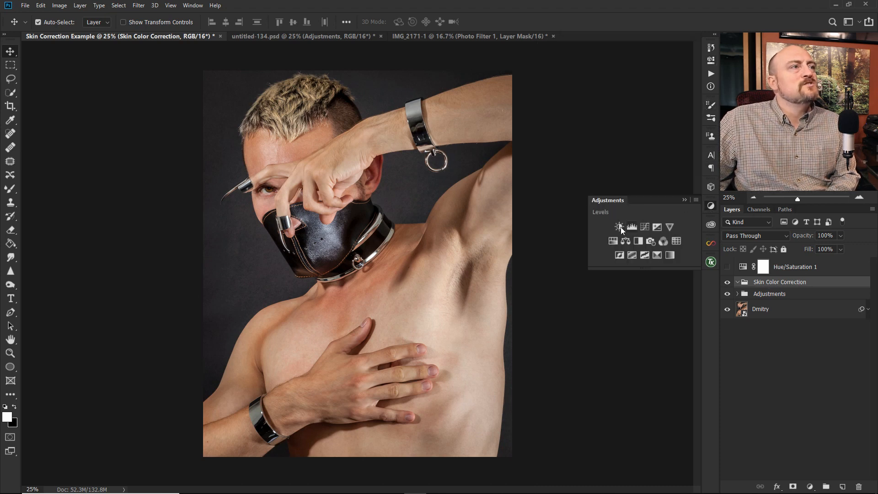
{"action": "left_click", "coordinate": [617, 240]}
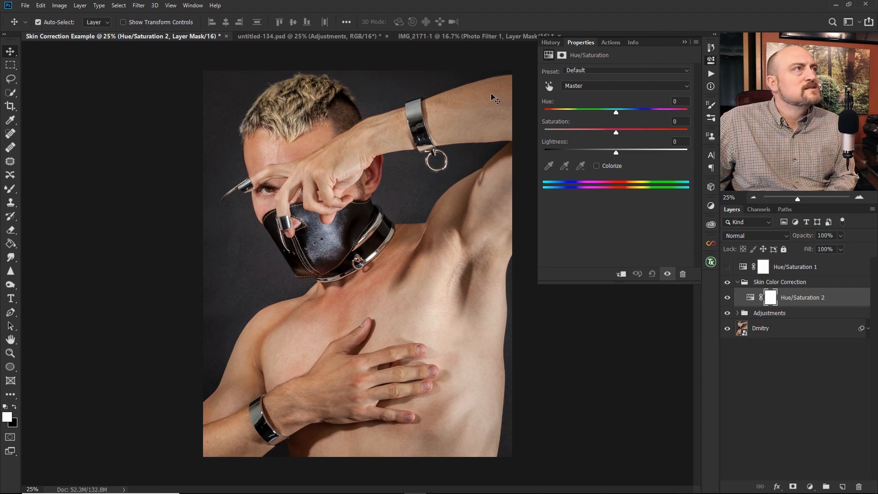
{"action": "left_click", "coordinate": [571, 86]}
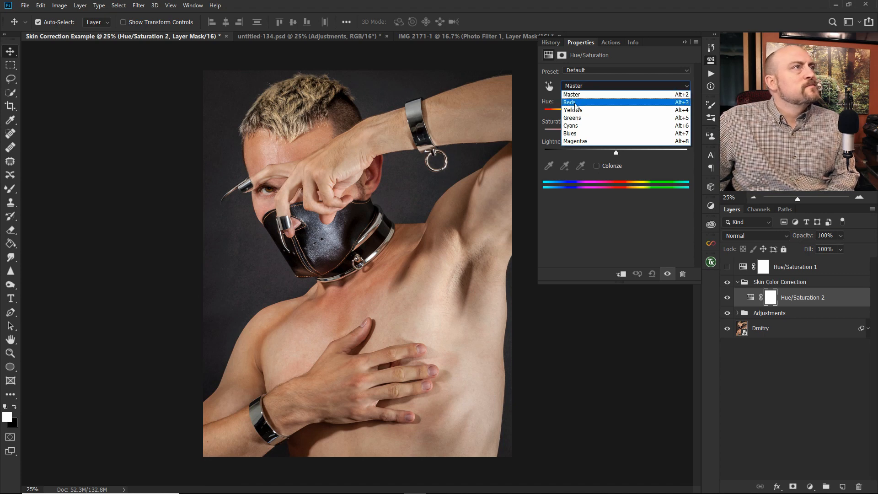
{"action": "left_click", "coordinate": [572, 94]}
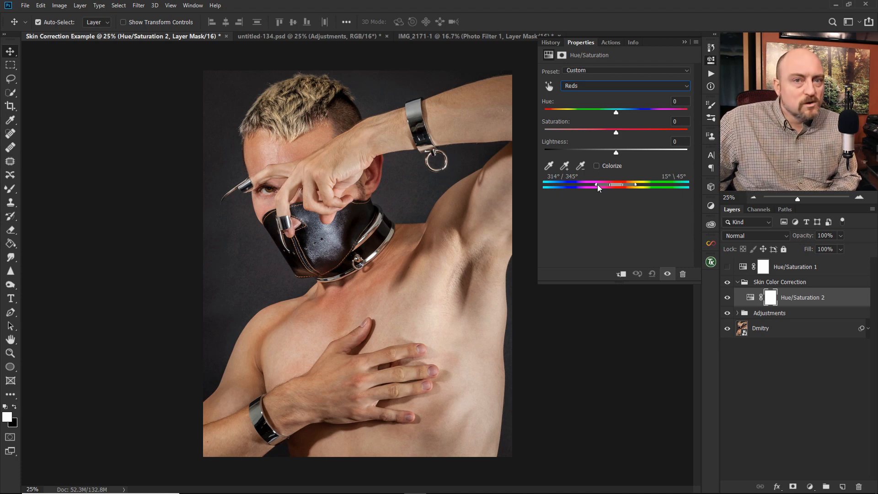
Set the Reds saturation to +100 and adjust the affected color range to 331°/351° and 20°\38°.
{"action": "left_click_drag", "start_coordinate": [598, 188], "coordinate": [608, 188]}
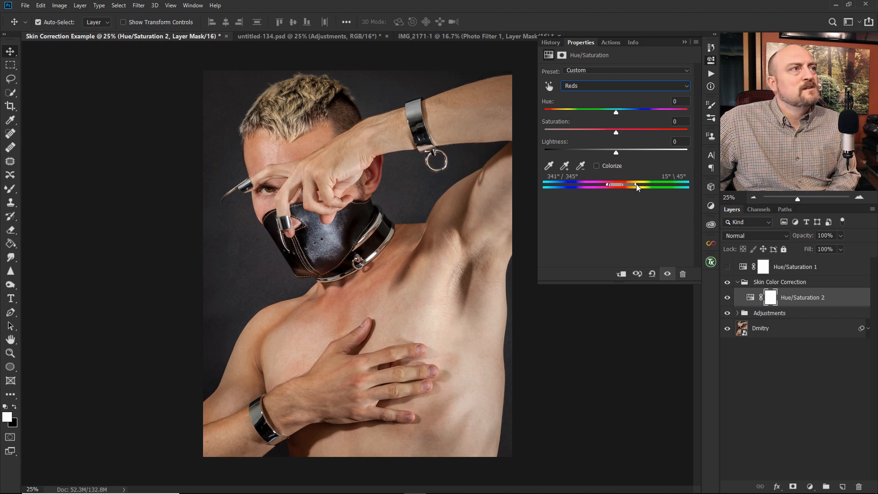
{"action": "left_click_drag", "start_coordinate": [636, 183], "coordinate": [625, 185]}
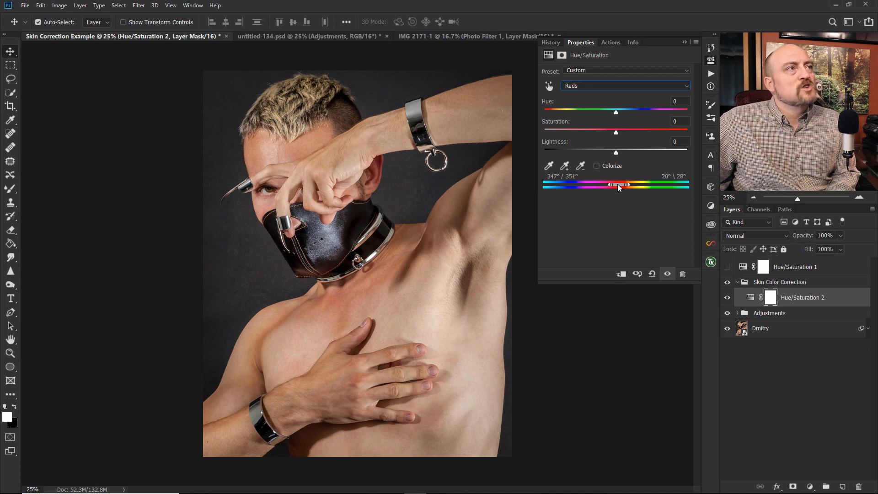
{"action": "left_click_drag", "start_coordinate": [617, 133], "coordinate": [687, 133]}
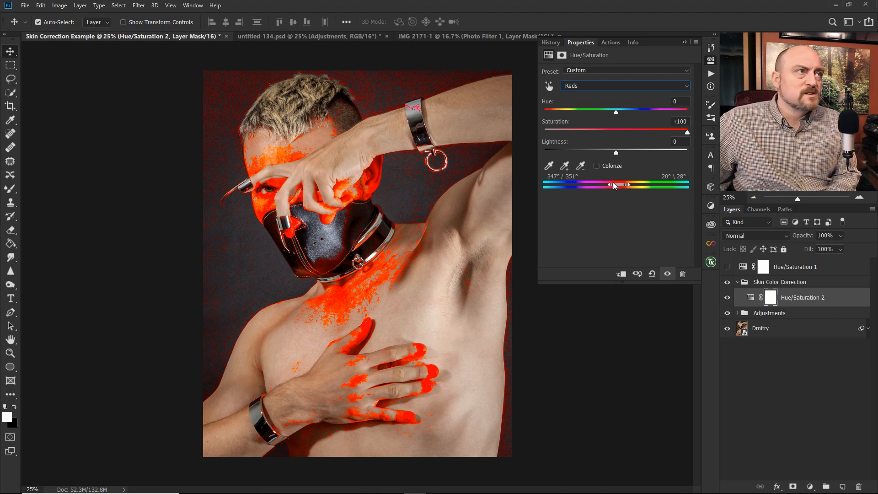
{"action": "left_click_drag", "start_coordinate": [609, 188], "coordinate": [606, 188]}
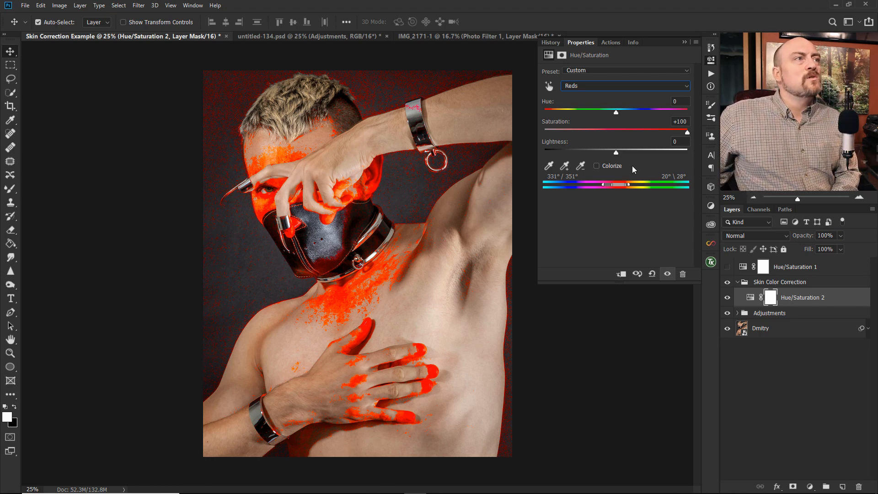
{"action": "left_click_drag", "start_coordinate": [629, 184], "coordinate": [632, 185]}
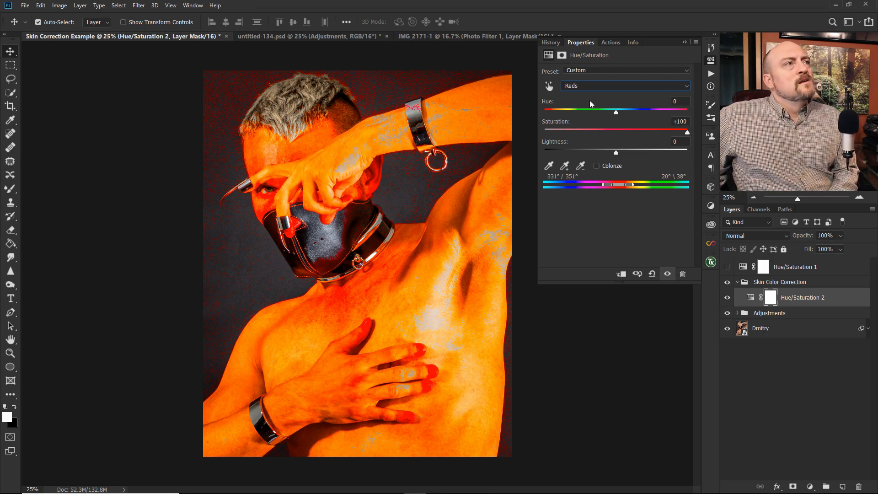
Try a Reds hue of -180 to preview the affected skin areas, adjust the range to 341°/1°, and reset the hue.
{"action": "left_click_drag", "start_coordinate": [616, 113], "coordinate": [545, 114]}
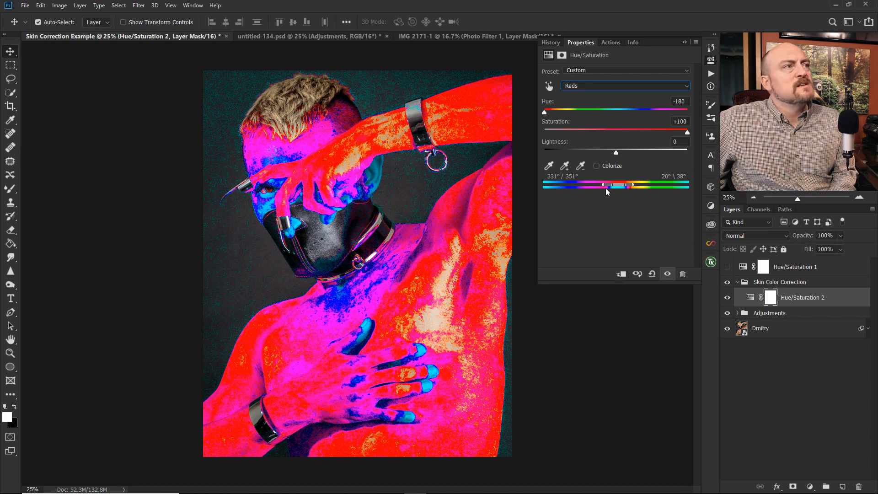
{"action": "mouse_move", "coordinate": [609, 185]}
{"action": "left_mouse_down"}
{"action": "mouse_move", "coordinate": [601, 185]}
{"action": "mouse_move", "coordinate": [623, 185]}
{"action": "mouse_move", "coordinate": [610, 187]}
{"action": "left_mouse_up"}
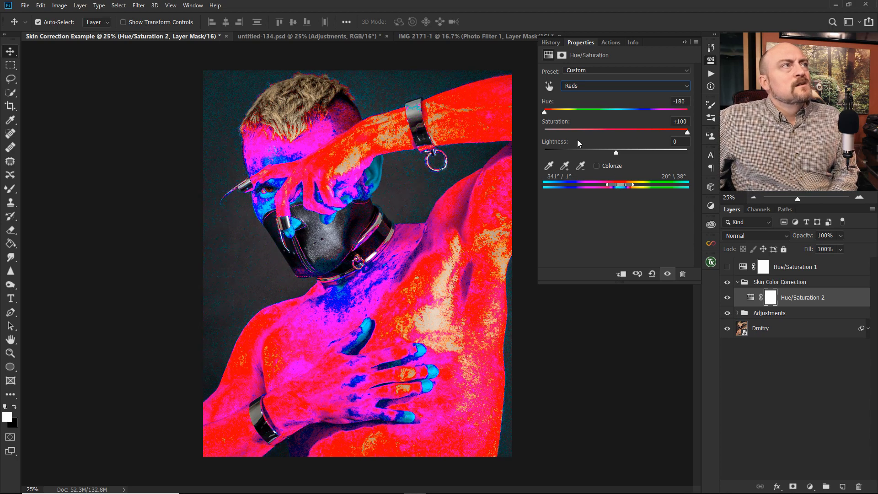
{"action": "double_click", "coordinate": [545, 104]}
Narrow the Reds range to 2°/14° and 24°\32°, using the hidden full-saturation layer to locate the overly red skin.
{"action": "left_click_drag", "start_coordinate": [606, 183], "coordinate": [625, 188]}
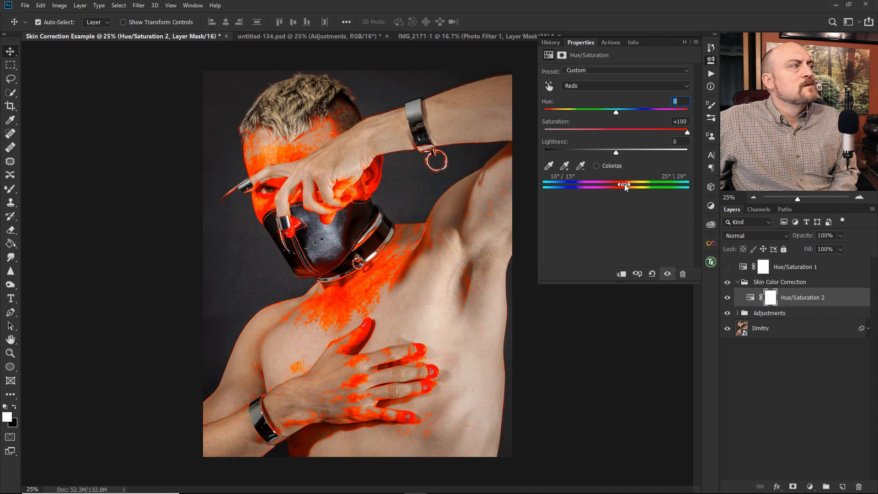
{"action": "left_click", "coordinate": [727, 267]}
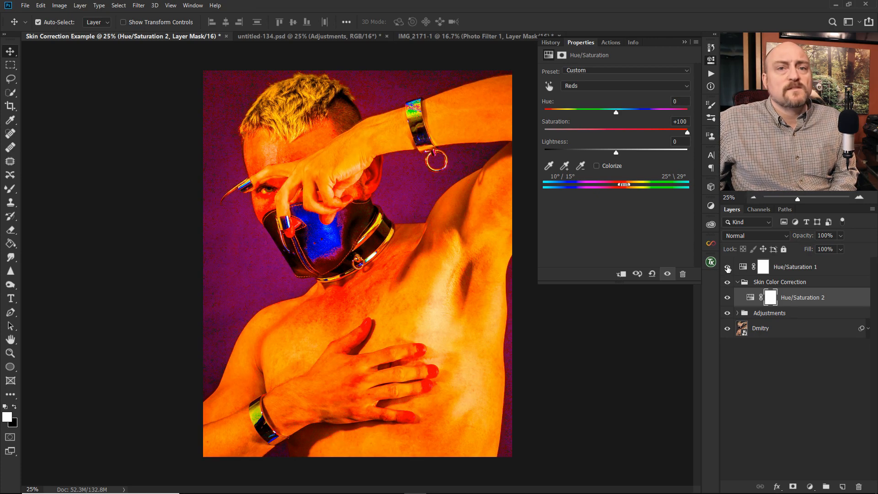
{"action": "left_click", "coordinate": [727, 267]}
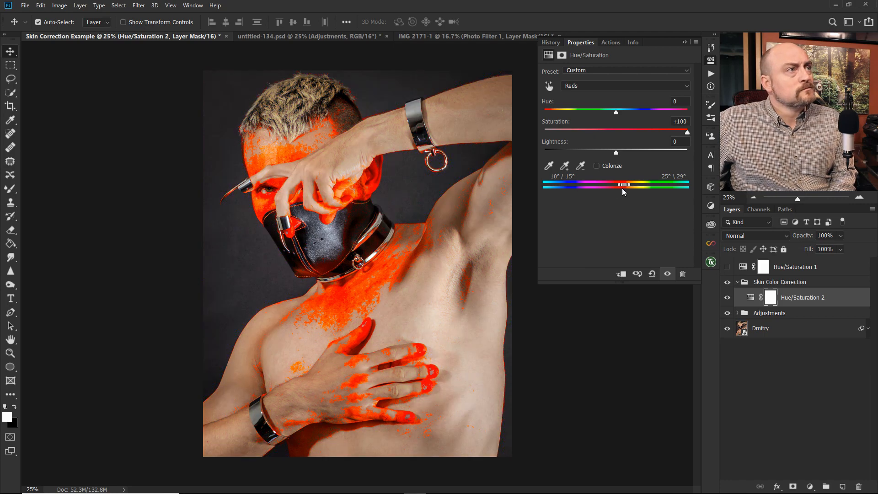
{"action": "left_click_drag", "start_coordinate": [626, 187], "coordinate": [625, 187]}
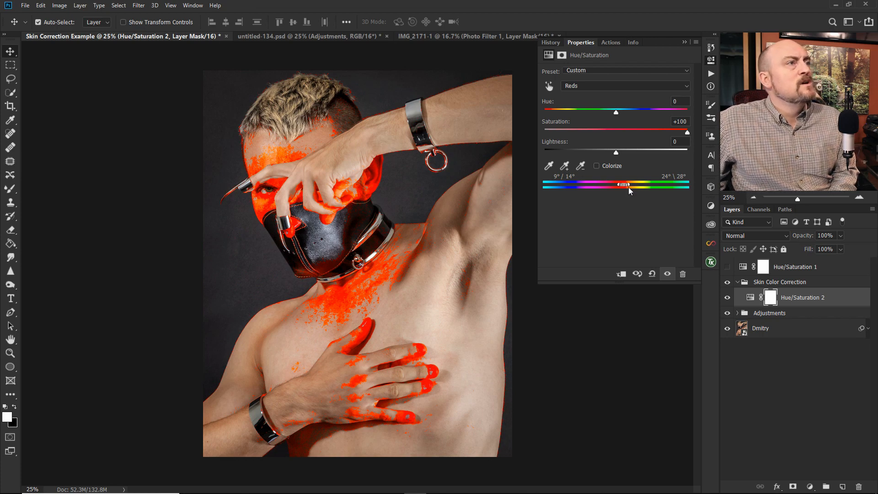
{"action": "left_click_drag", "start_coordinate": [629, 183], "coordinate": [618, 185]}
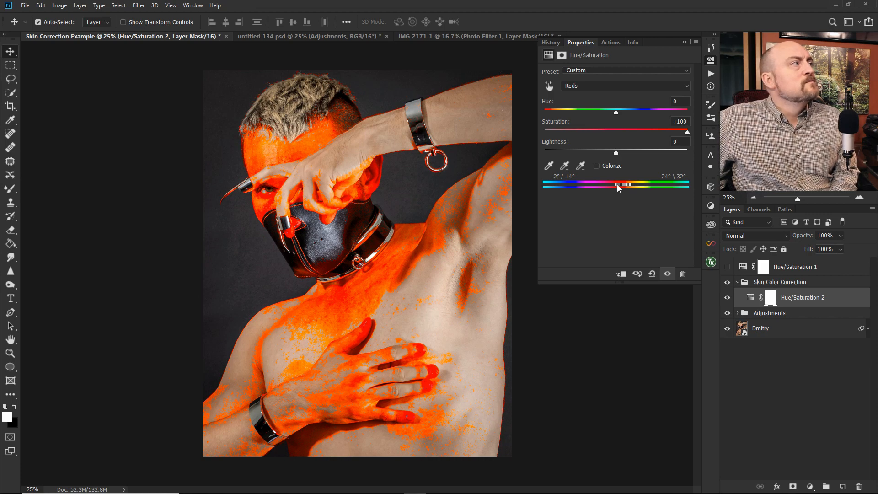
{"action": "left_click_drag", "start_coordinate": [631, 186], "coordinate": [630, 184]}
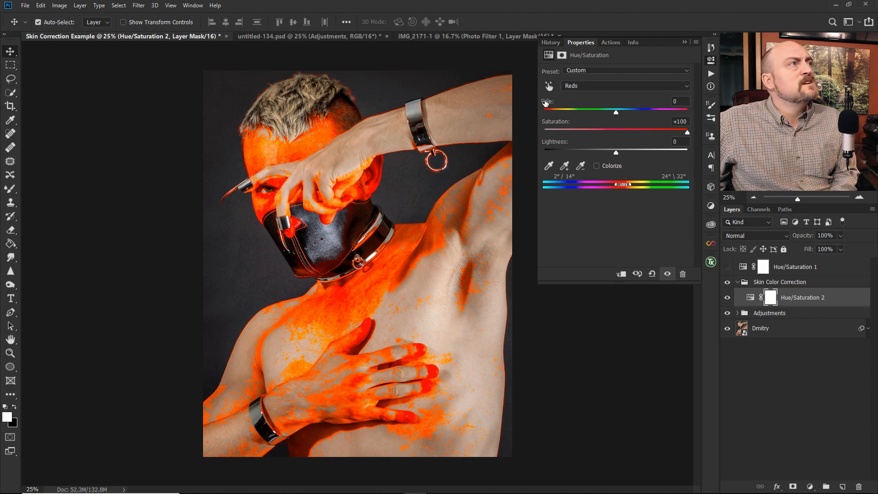
Shift the Reds hue to +18 so the red skin patches match the surrounding orange skin.
{"action": "left_click_drag", "start_coordinate": [547, 103], "coordinate": [550, 102]}
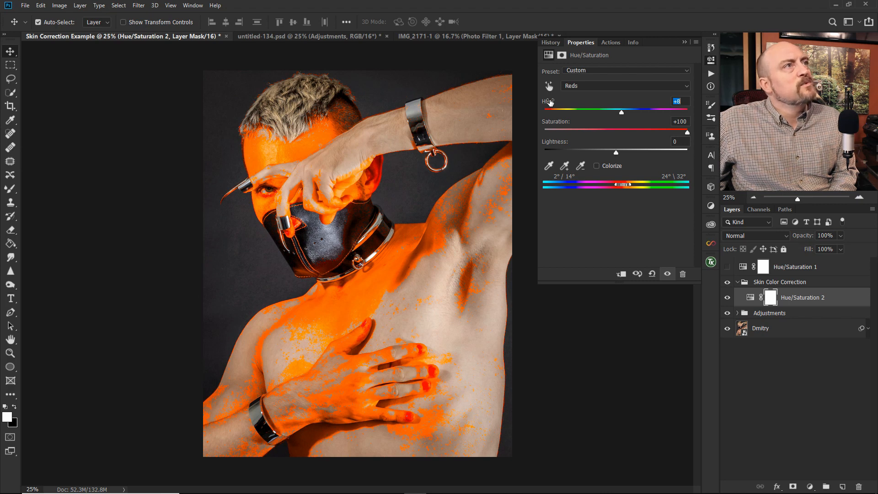
{"action": "left_click_drag", "start_coordinate": [550, 101], "coordinate": [549, 101]}
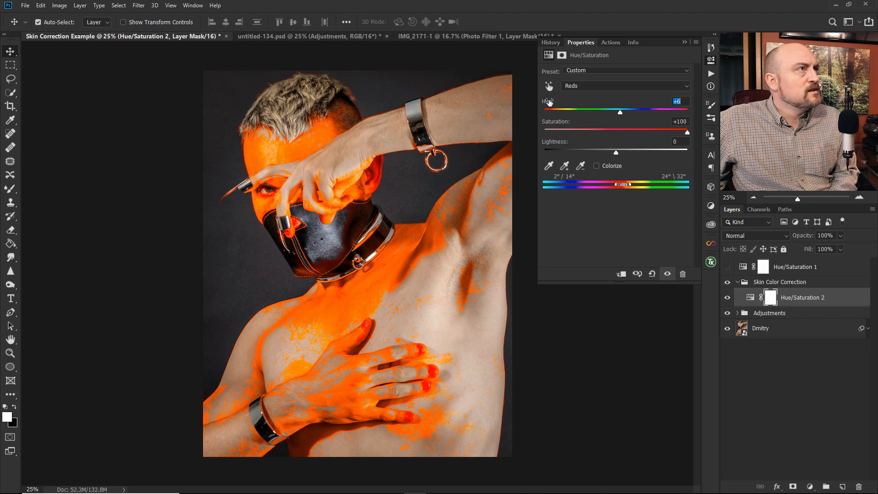
{"action": "left_click_drag", "start_coordinate": [549, 102], "coordinate": [553, 100]}
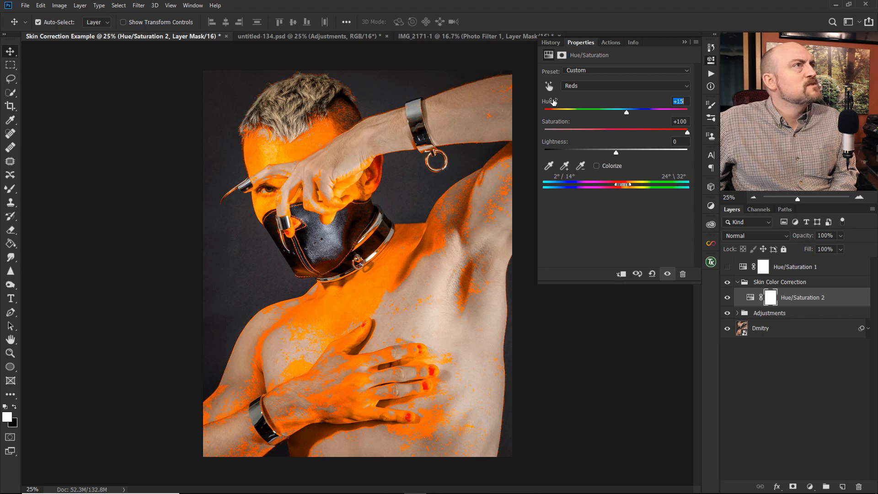
{"action": "left_click_drag", "start_coordinate": [554, 102], "coordinate": [556, 101]}
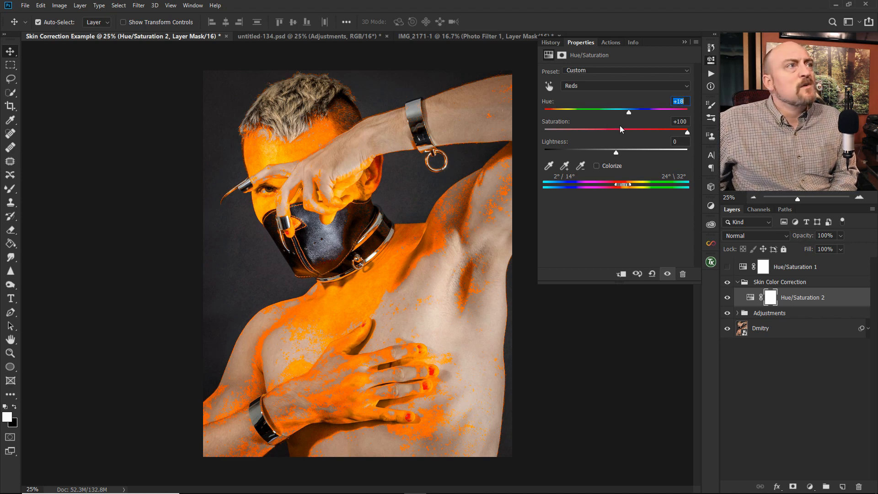
Check the skin color match with the full-saturation layer, leave that layer hidden, and reset the Reds saturation to 0.
{"action": "left_click", "coordinate": [727, 266]}
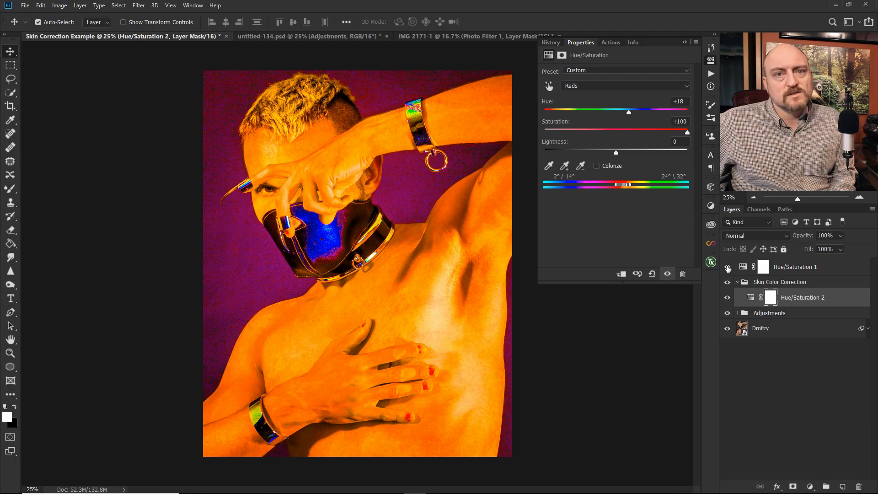
{"action": "left_click", "coordinate": [727, 267]}
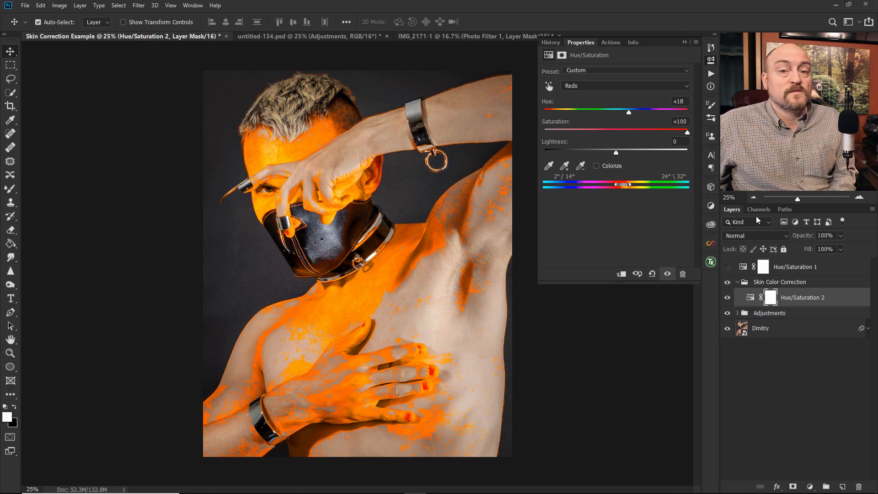
{"action": "left_click", "coordinate": [727, 268]}
{"action": "left_click", "coordinate": [727, 268]}
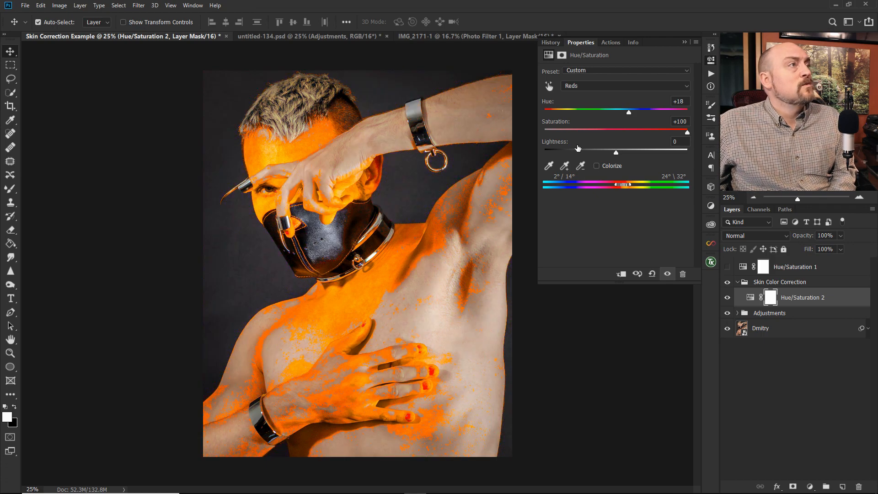
{"action": "double_click", "coordinate": [546, 124]}
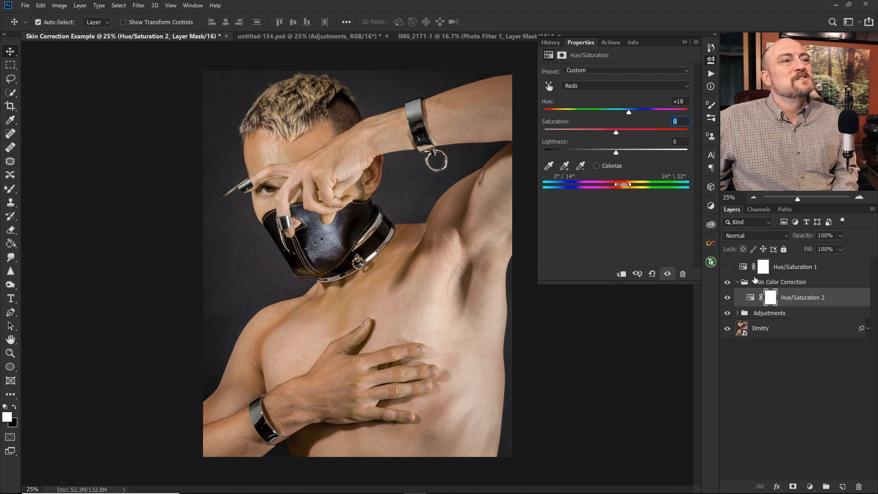
Target the Yellows in the same Hue/Saturation adjustment and set their saturation to +100.
{"action": "left_click", "coordinate": [579, 86]}
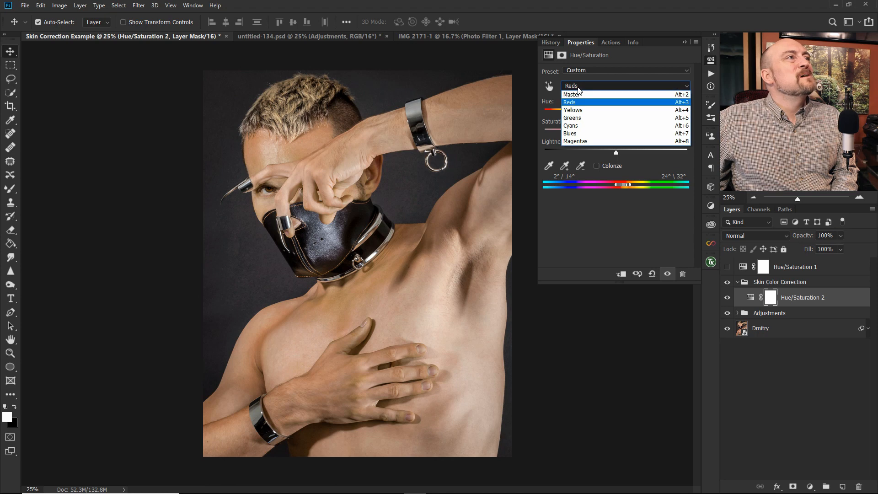
{"action": "left_click", "coordinate": [574, 111]}
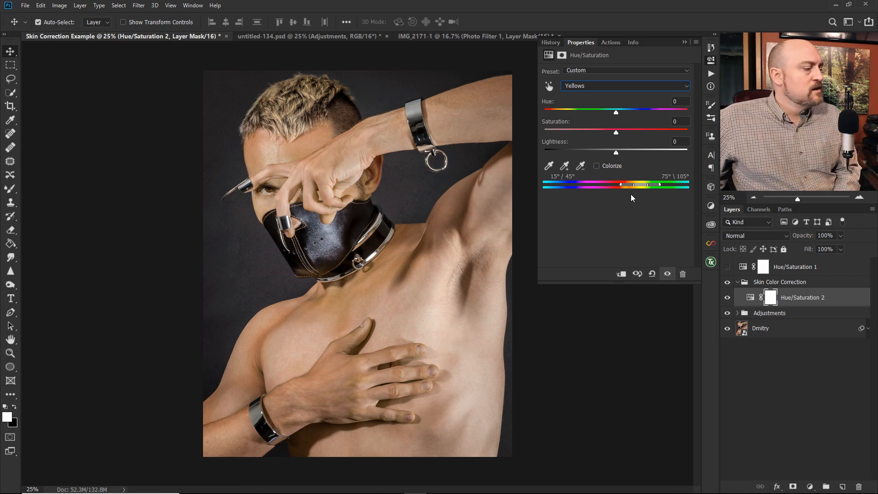
{"action": "left_click_drag", "start_coordinate": [668, 133], "coordinate": [695, 130]}
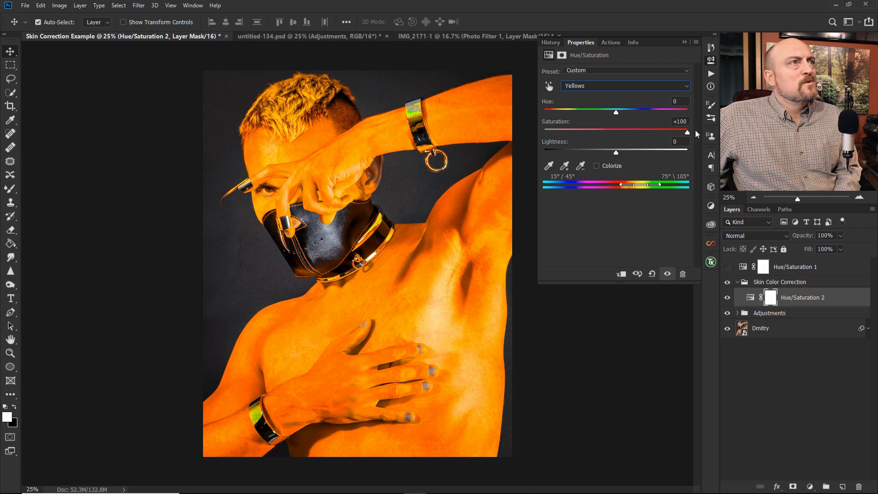
Shift the Yellows range onto the orange skin tones, setting it to 9°/21° and 36°\46°.
{"action": "left_click_drag", "start_coordinate": [621, 185], "coordinate": [635, 186]}
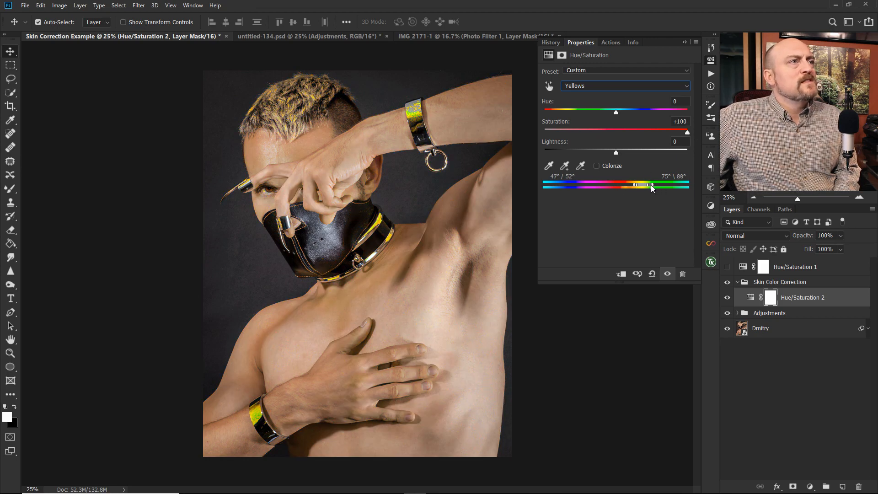
{"action": "left_click_drag", "start_coordinate": [635, 185], "coordinate": [636, 185]}
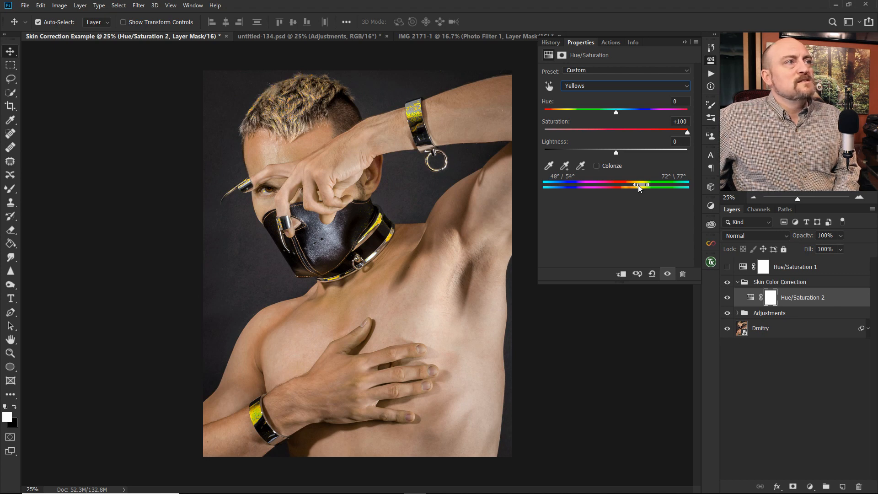
{"action": "left_click_drag", "start_coordinate": [641, 185], "coordinate": [627, 187]}
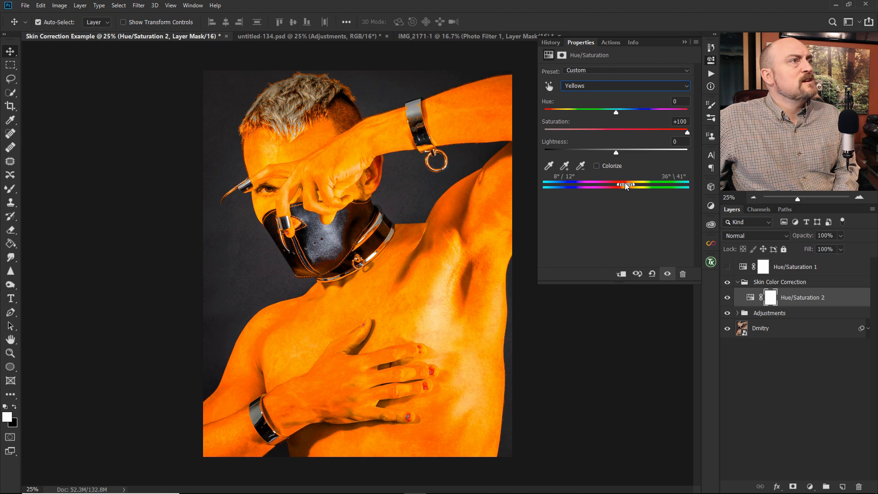
{"action": "left_click_drag", "start_coordinate": [625, 184], "coordinate": [630, 188]}
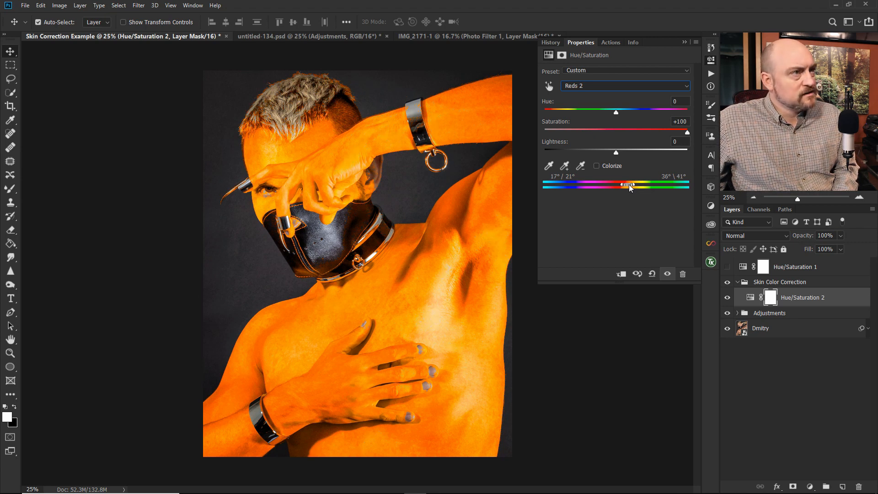
{"action": "left_click_drag", "start_coordinate": [622, 185], "coordinate": [635, 184]}
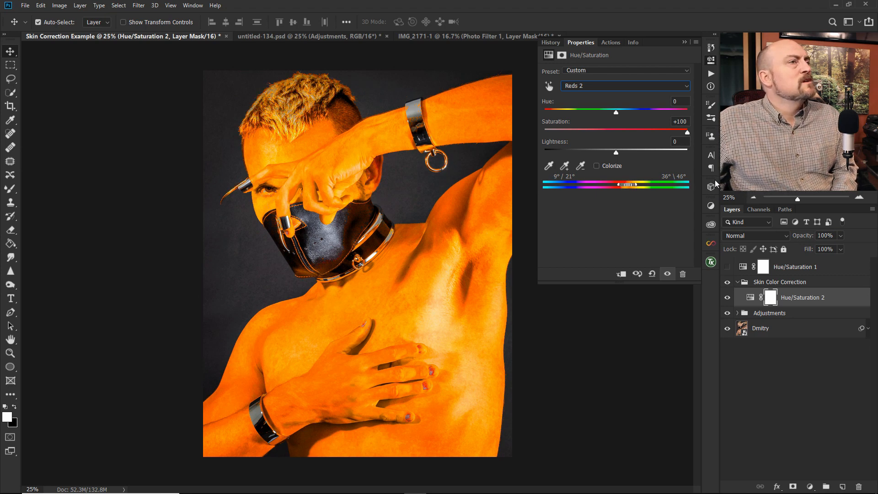
Try shifting the Reds 2 hue to -9 to blend the orange skin with the redder patches.
{"action": "left_click", "coordinate": [550, 103]}
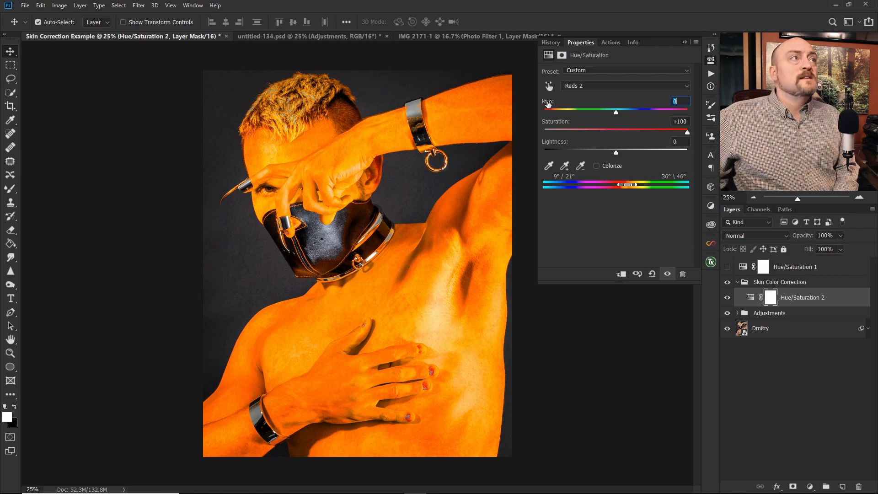
{"action": "left_click_drag", "start_coordinate": [548, 102], "coordinate": [540, 105]}
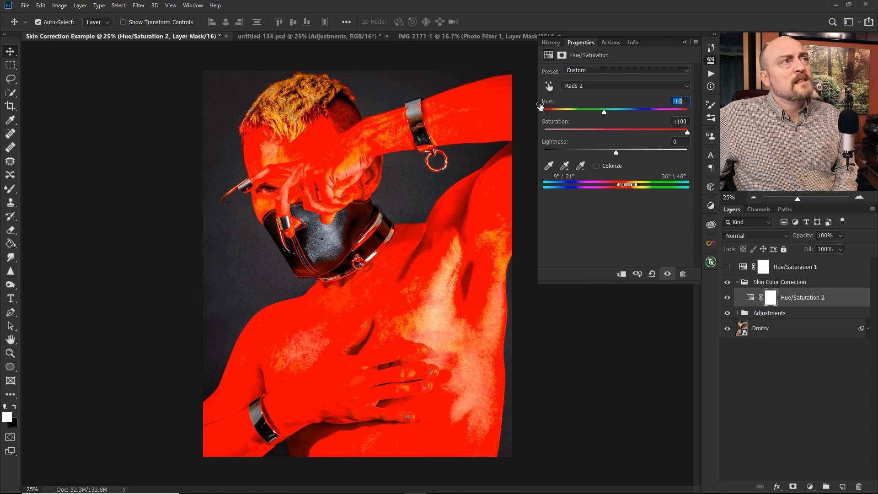
{"action": "left_click_drag", "start_coordinate": [540, 106], "coordinate": [539, 107]}
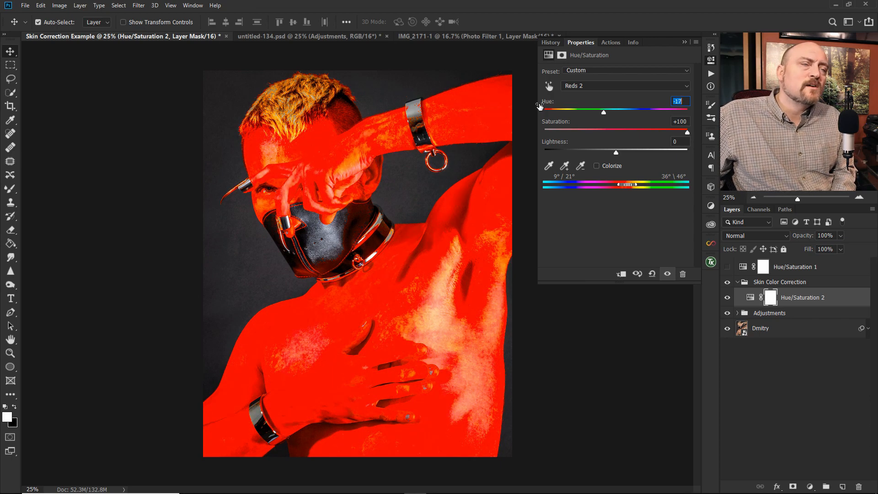
{"action": "left_click_drag", "start_coordinate": [539, 106], "coordinate": [543, 106]}
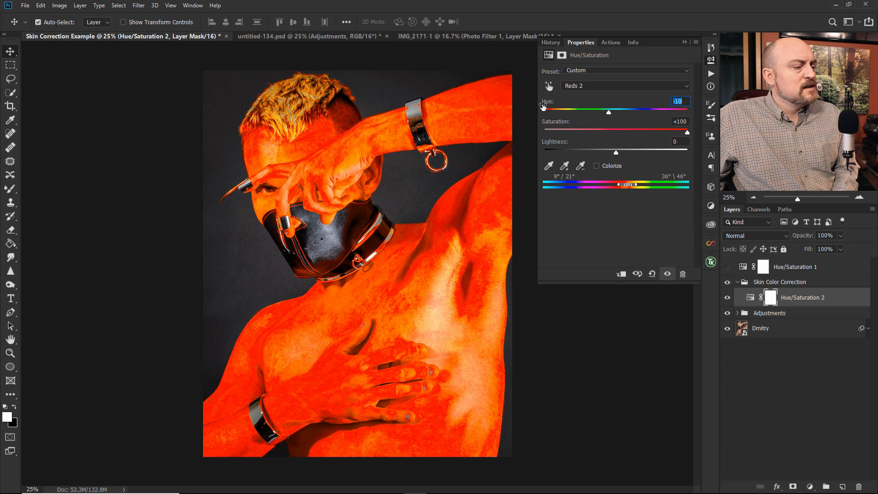
{"action": "left_click_drag", "start_coordinate": [544, 107], "coordinate": [543, 106]}
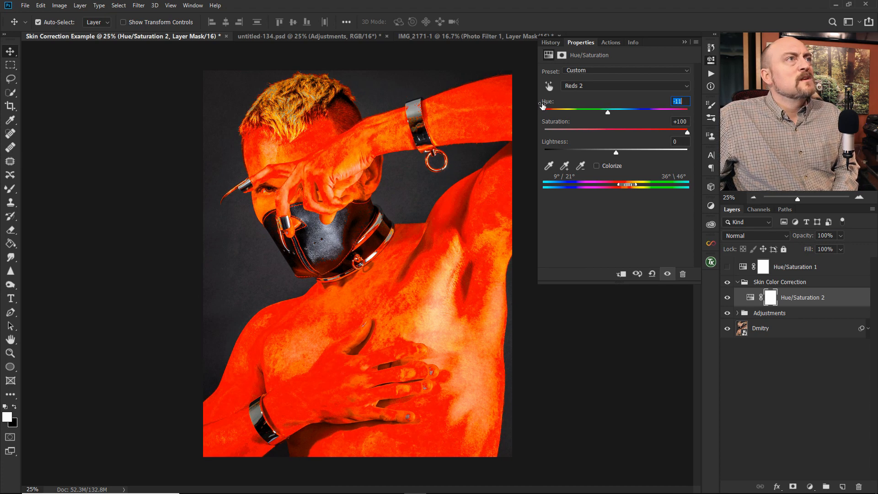
{"action": "left_click_drag", "start_coordinate": [544, 106], "coordinate": [545, 105]}
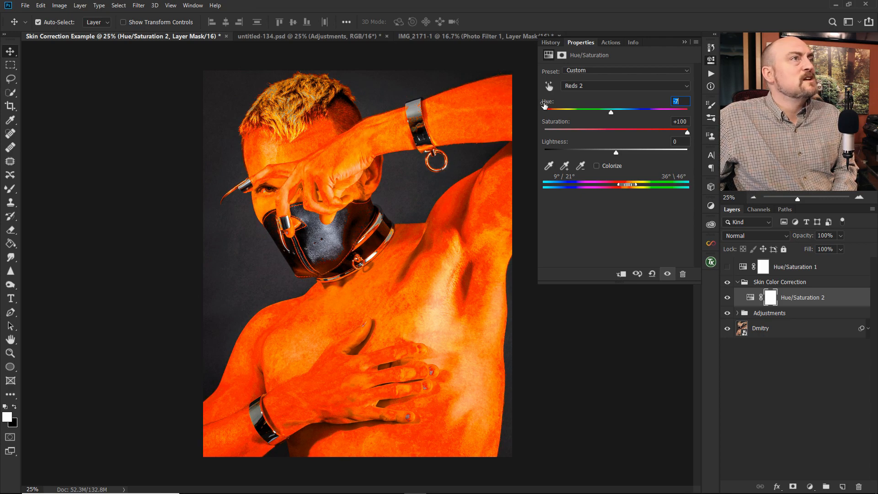
{"action": "left_click_drag", "start_coordinate": [544, 105], "coordinate": [543, 105]}
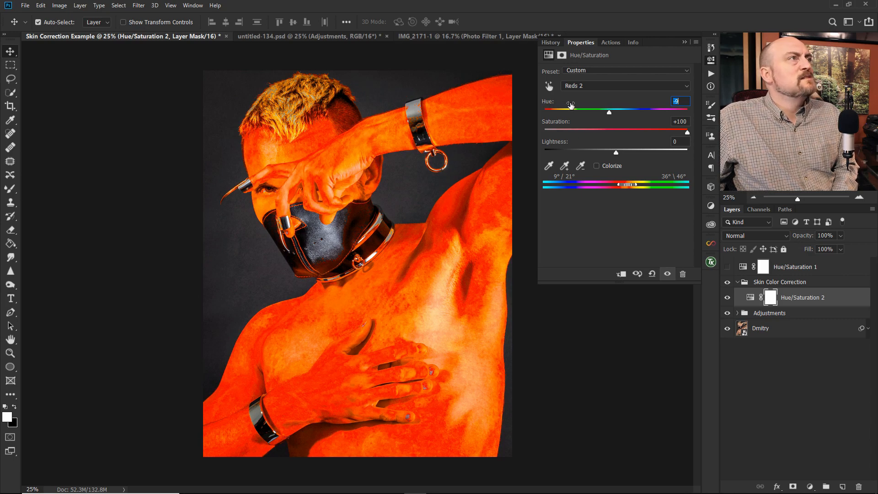
Compare the skin with Reds 2 saturation at 0 and +100, and reset both its saturation and hue to 0.
{"action": "double_click", "coordinate": [557, 123]}
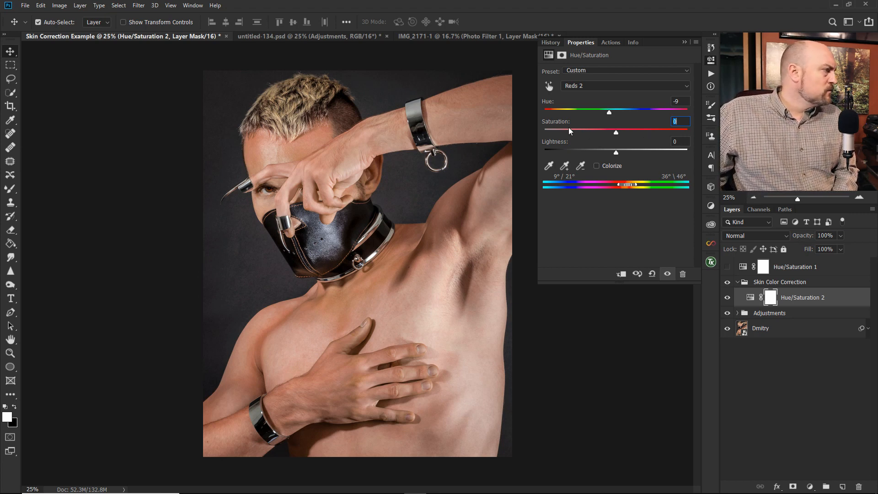
{"action": "left_click_drag", "start_coordinate": [555, 123], "coordinate": [721, 132]}
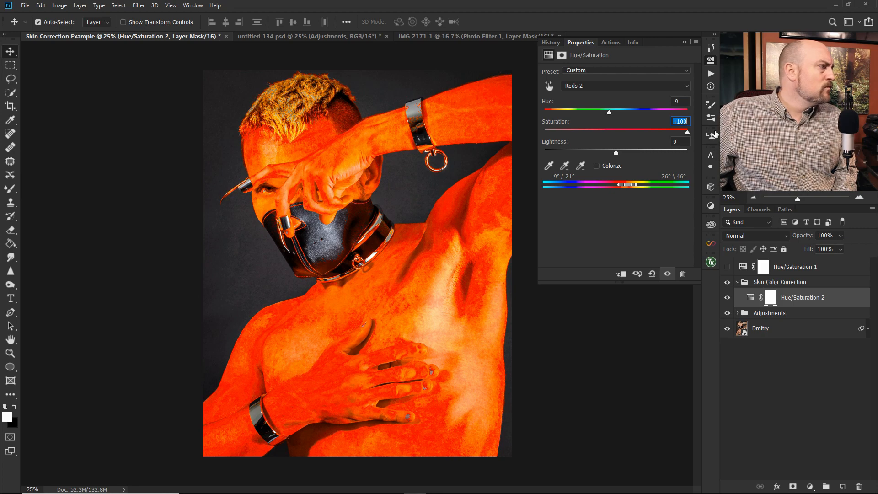
{"action": "left_click_drag", "start_coordinate": [557, 124], "coordinate": [534, 123]}
{"action": "double_click", "coordinate": [555, 124]}
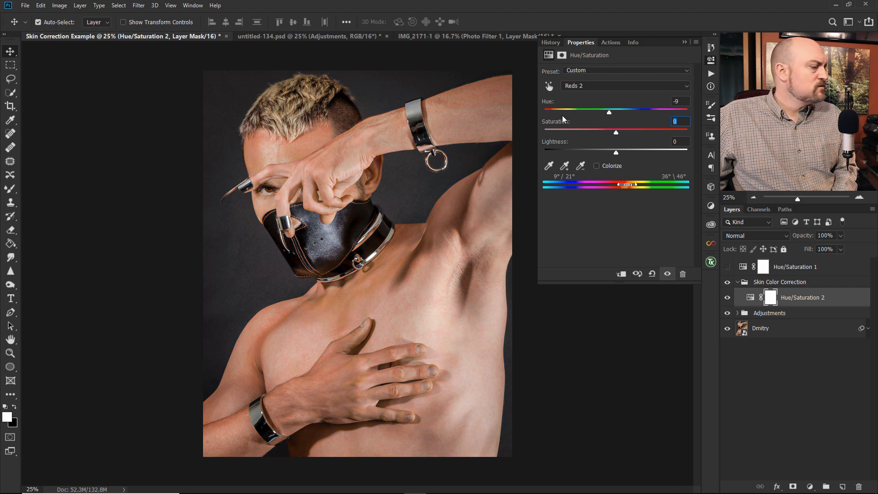
{"action": "left_click", "coordinate": [556, 242]}
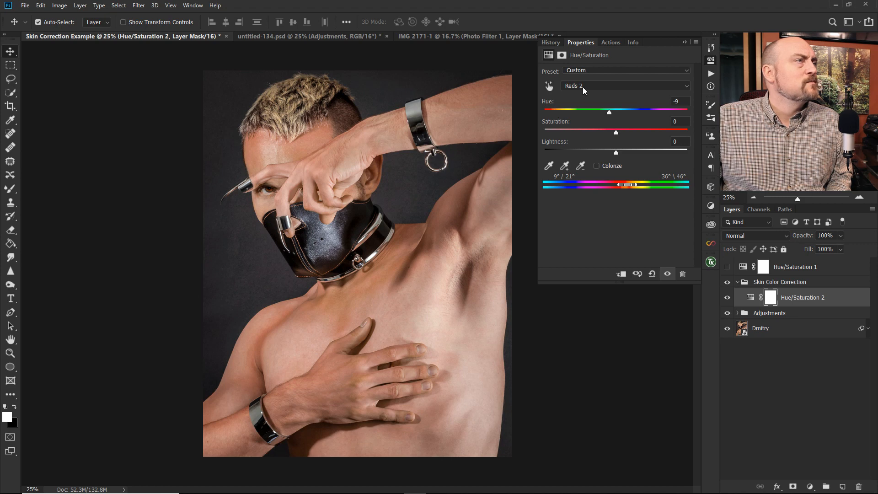
{"action": "double_click", "coordinate": [549, 104]}
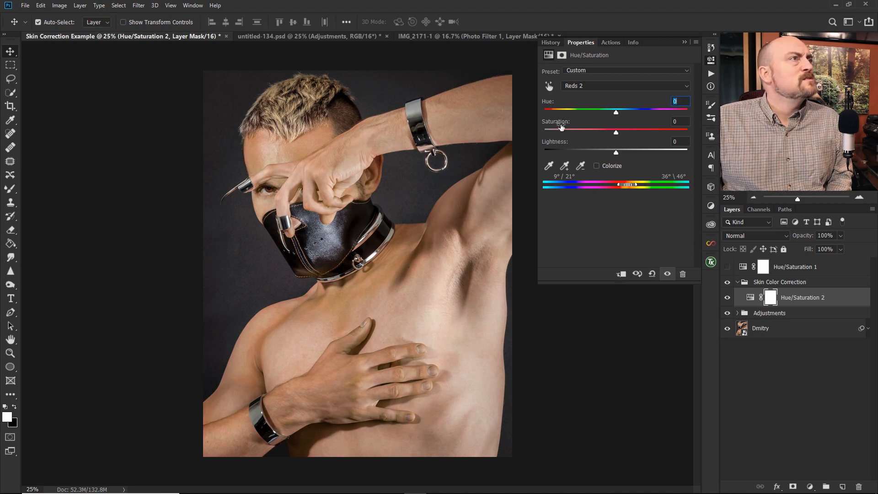
Widen the upper end of the original Reds range so it spans 2°/14° to 27°\46°.
{"action": "left_click", "coordinate": [590, 86]}
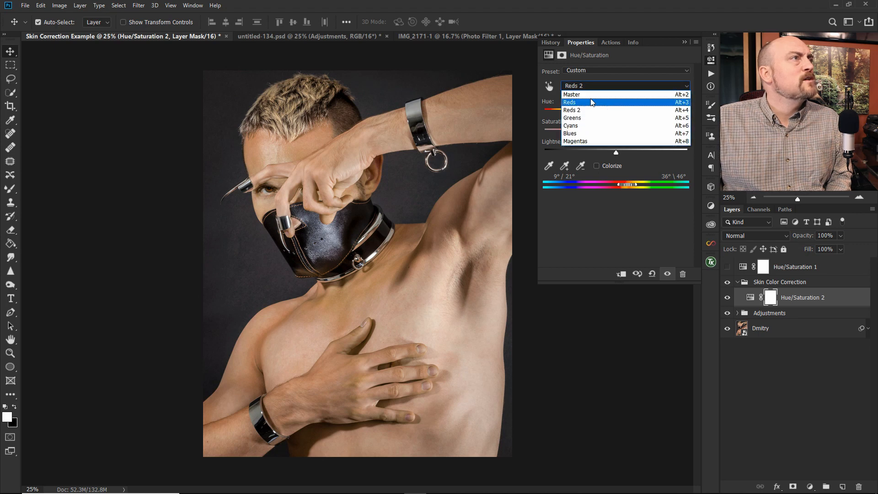
{"action": "left_click", "coordinate": [592, 103]}
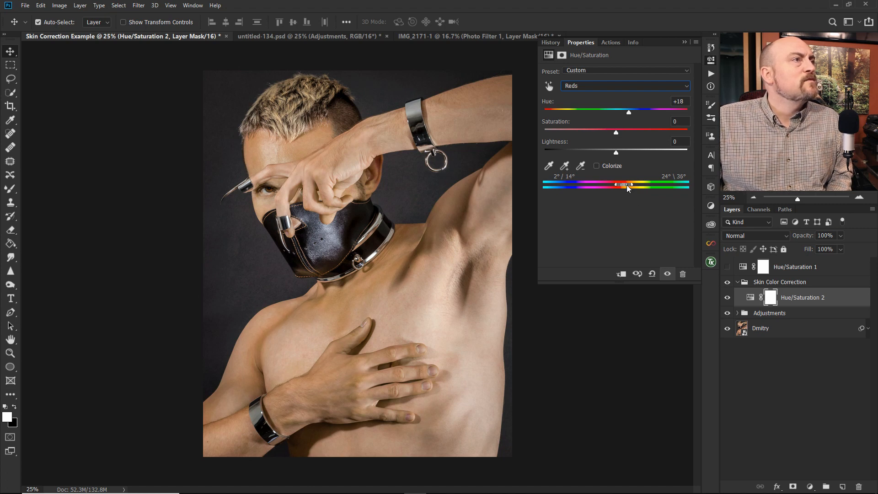
{"action": "left_click_drag", "start_coordinate": [627, 185], "coordinate": [628, 185]}
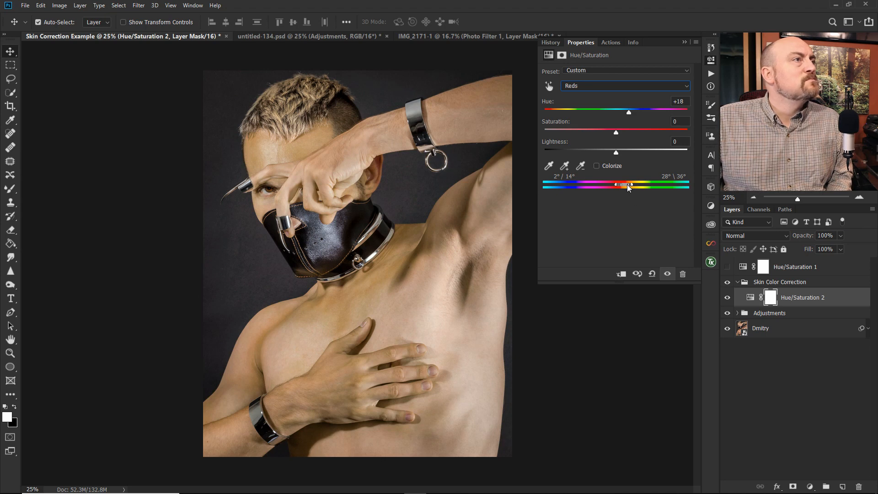
{"action": "left_click_drag", "start_coordinate": [628, 184], "coordinate": [633, 185]}
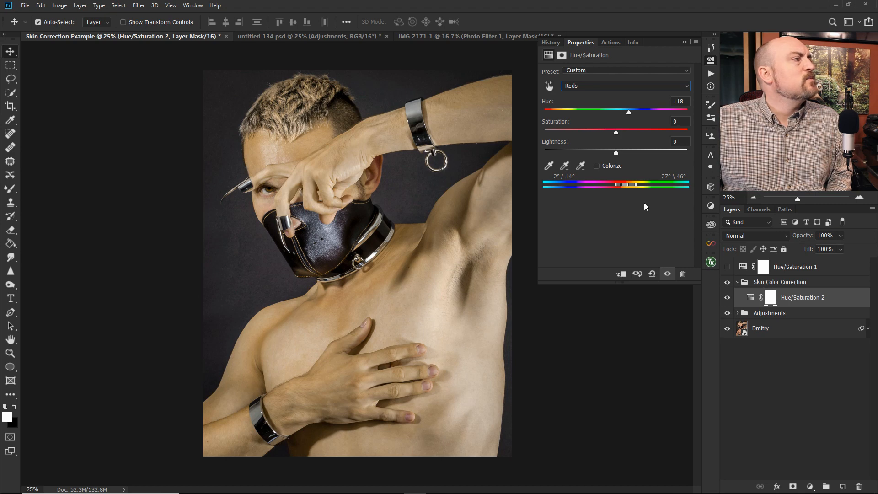
Set the Reds 2 hue to -12, using +100 saturation as a temporary guide and resetting the saturation to 0.
{"action": "left_click", "coordinate": [591, 85]}
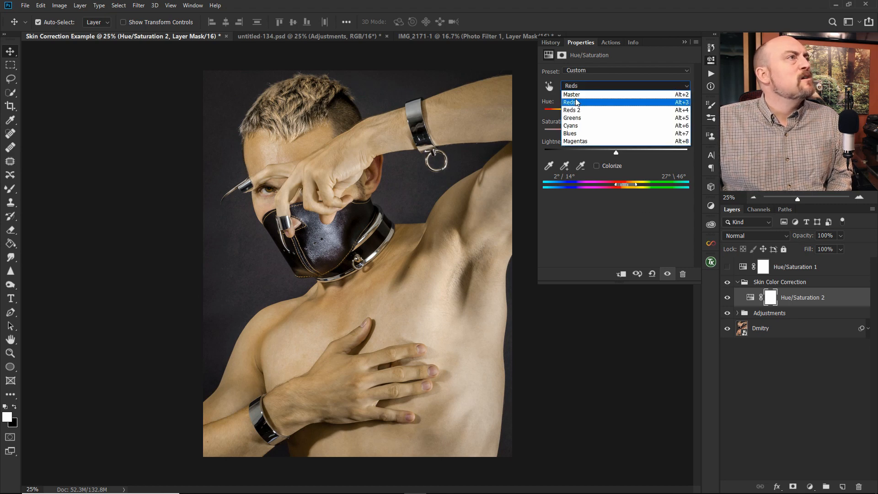
{"action": "left_click", "coordinate": [577, 111]}
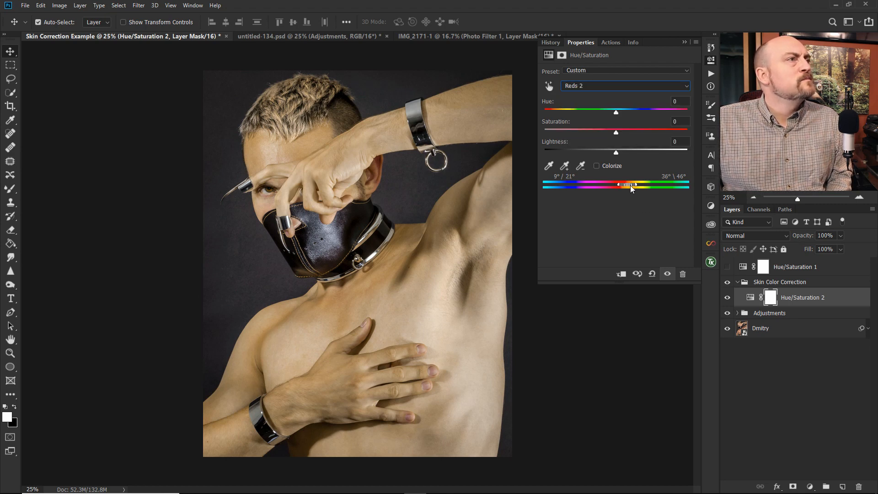
{"action": "left_click_drag", "start_coordinate": [616, 133], "coordinate": [687, 132]}
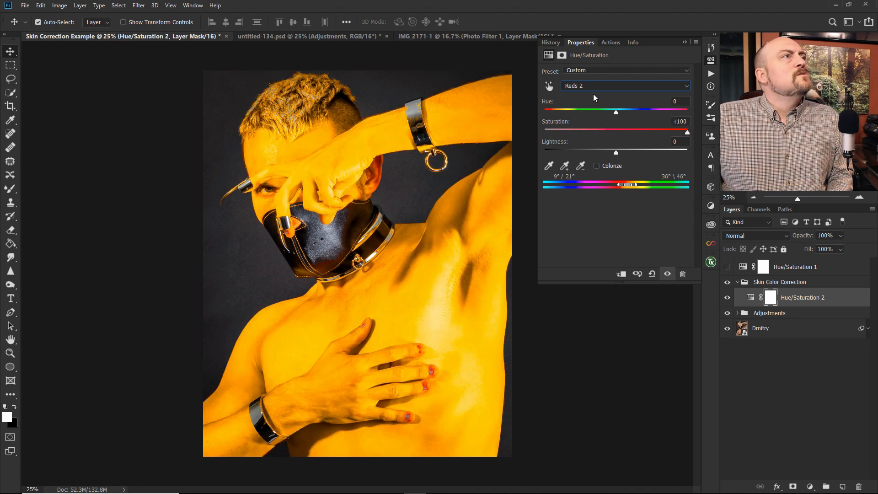
{"action": "left_click_drag", "start_coordinate": [549, 102], "coordinate": [544, 103]}
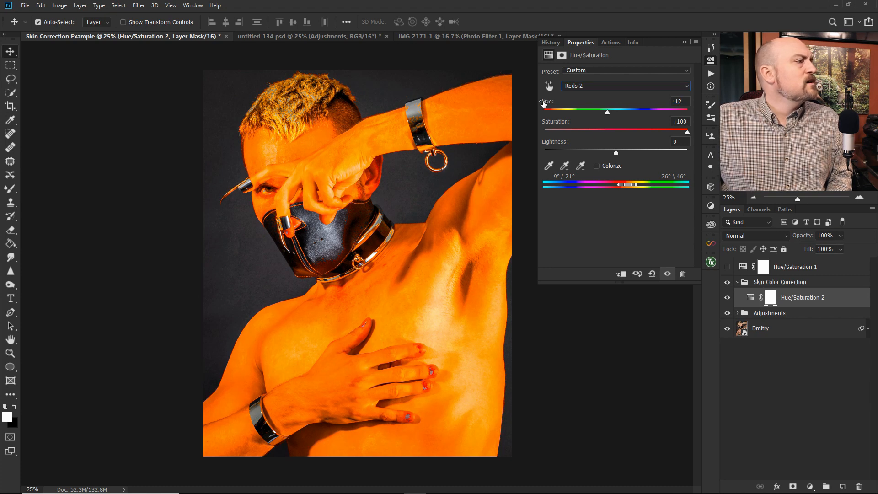
{"action": "double_click", "coordinate": [560, 124]}
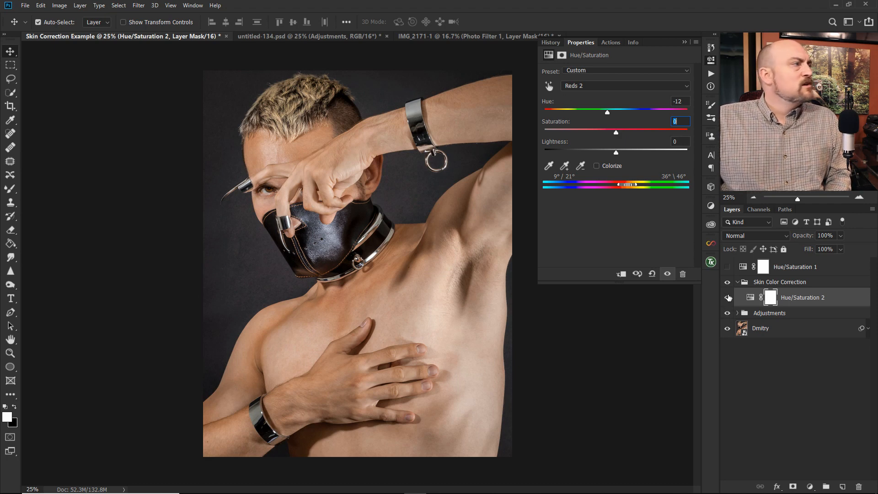
Compare the portrait with and without Hue/Saturation 2, both normally and under the full-saturation layer, leaving that layer hidden and the adjustment settings collapsed.
{"action": "left_click", "coordinate": [728, 298]}
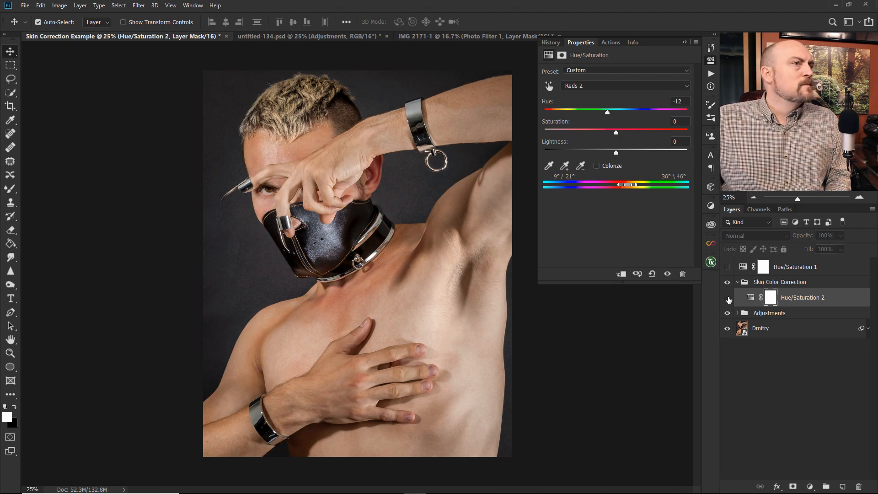
{"action": "left_click", "coordinate": [728, 299]}
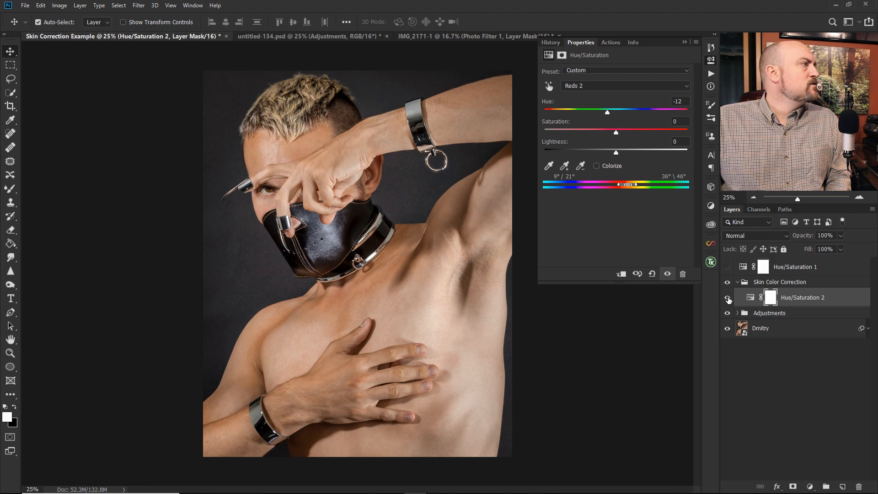
{"action": "left_click", "coordinate": [728, 298]}
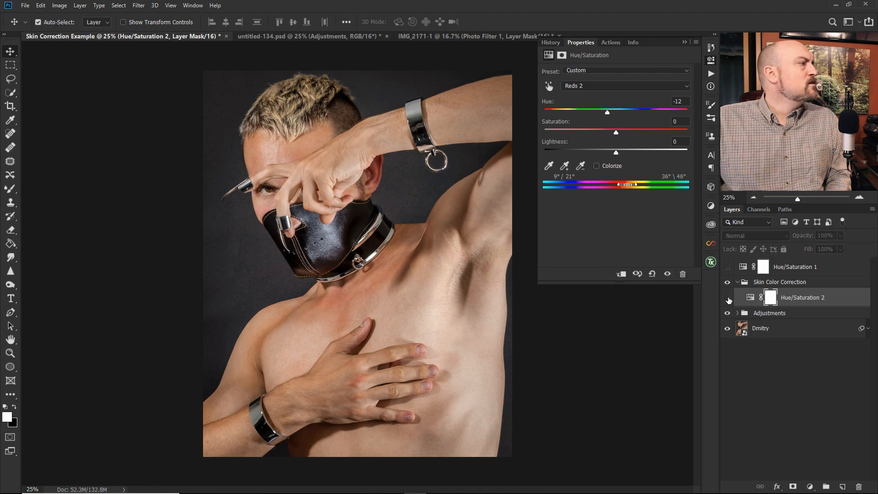
{"action": "left_click", "coordinate": [728, 299]}
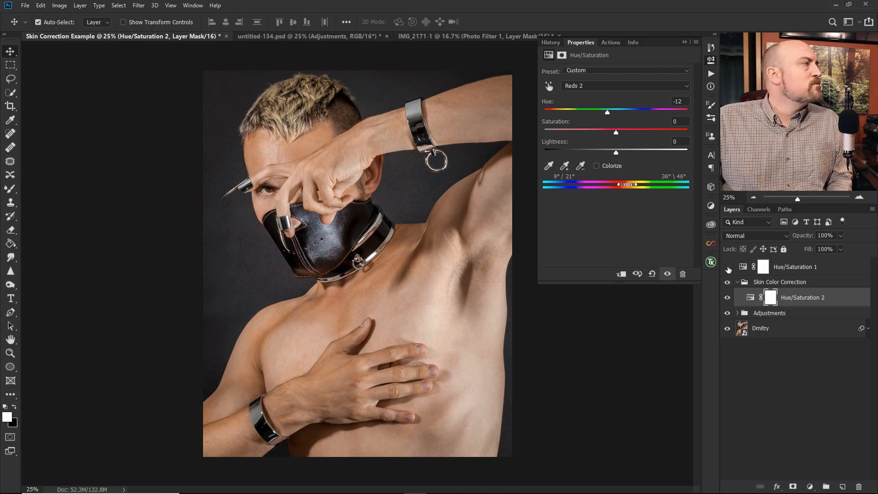
{"action": "left_click", "coordinate": [728, 268]}
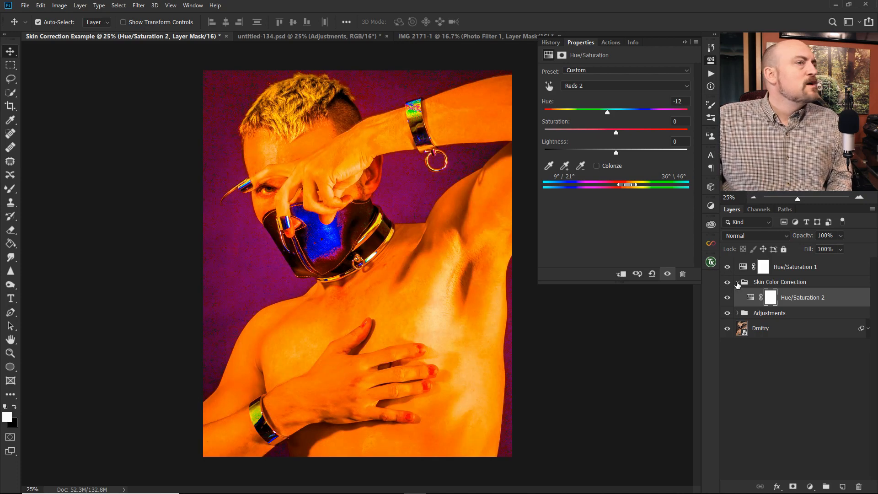
{"action": "left_click", "coordinate": [728, 298]}
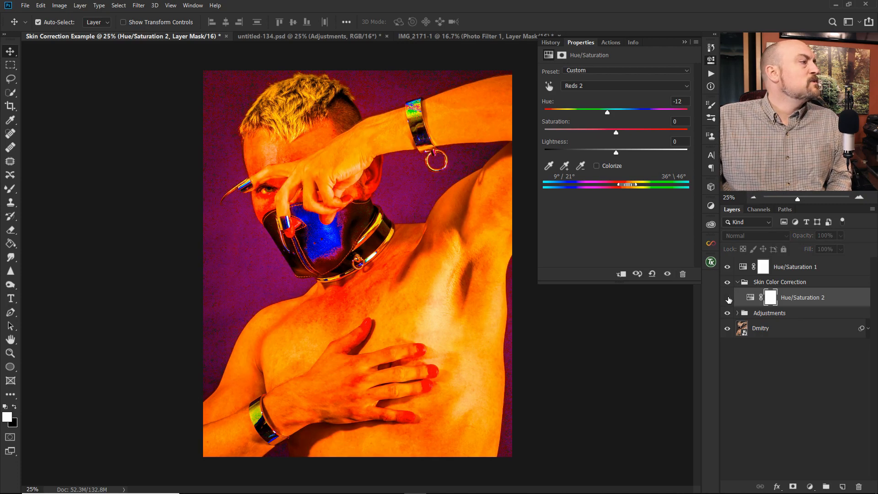
{"action": "left_click", "coordinate": [729, 298]}
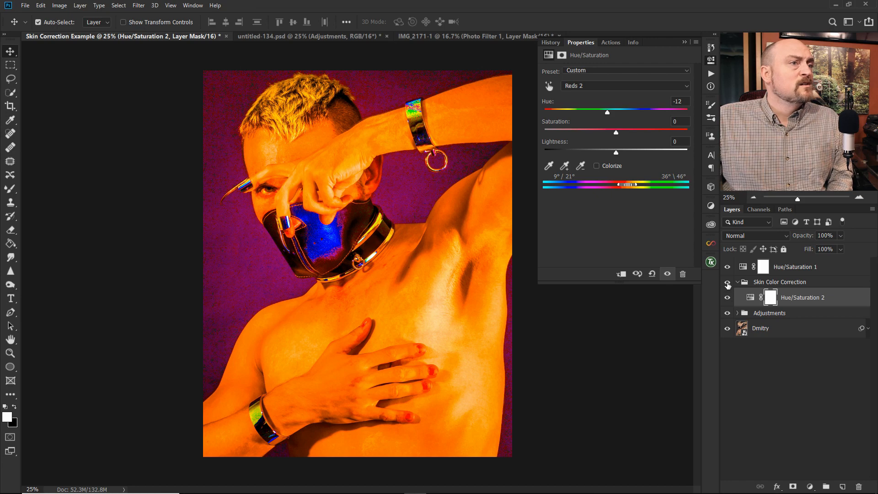
{"action": "left_click", "coordinate": [727, 267]}
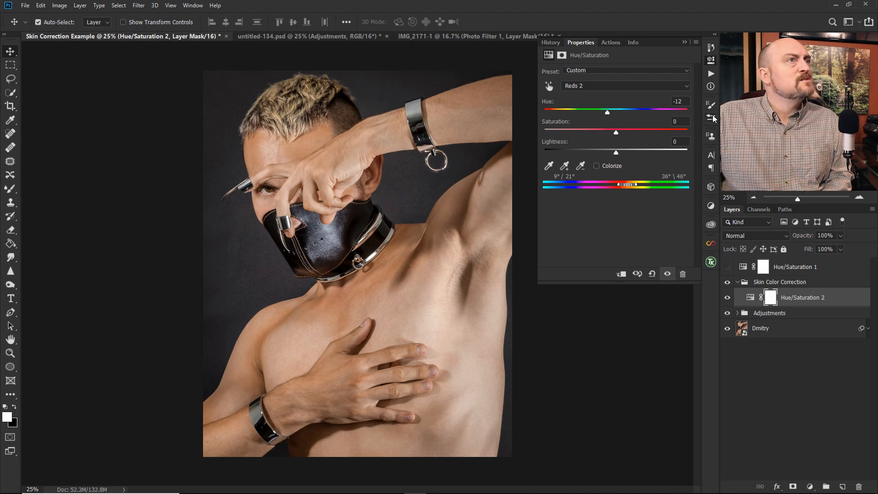
{"action": "left_click", "coordinate": [711, 60]}
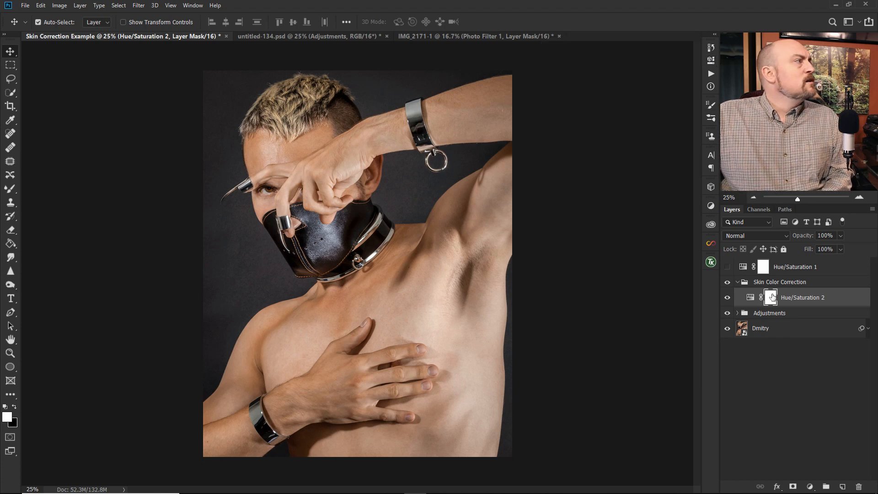
Check the portrait under the Hue/Saturation 1 check layer, hide that layer again, and briefly open the Hue/Saturation 2 settings.
{"action": "left_click", "coordinate": [727, 267]}
{"action": "left_click", "coordinate": [728, 267]}
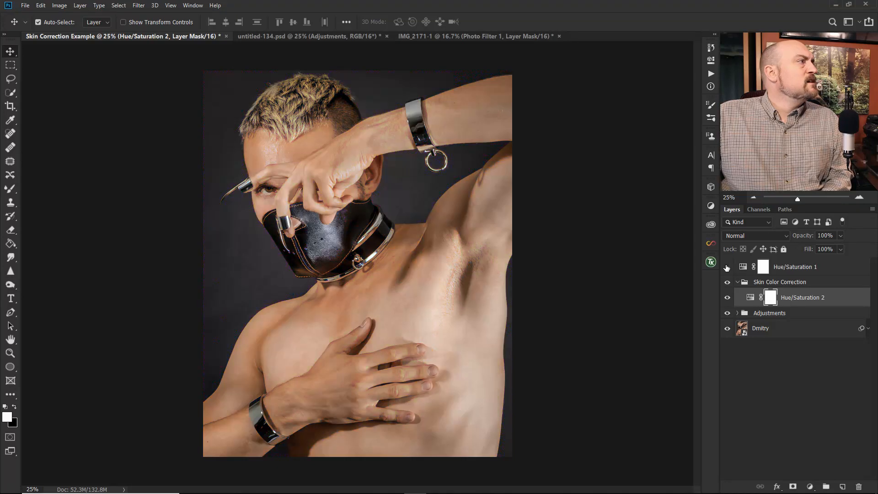
{"action": "double_click", "coordinate": [751, 298]}
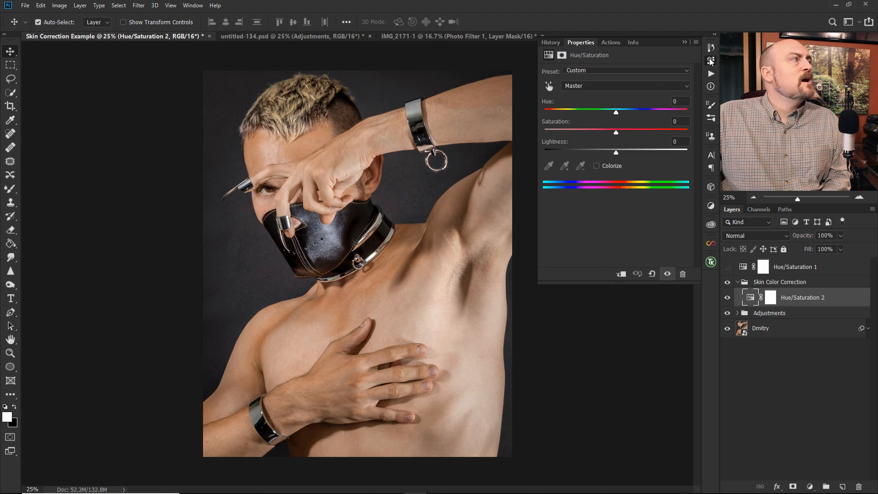
{"action": "left_click", "coordinate": [710, 61]}
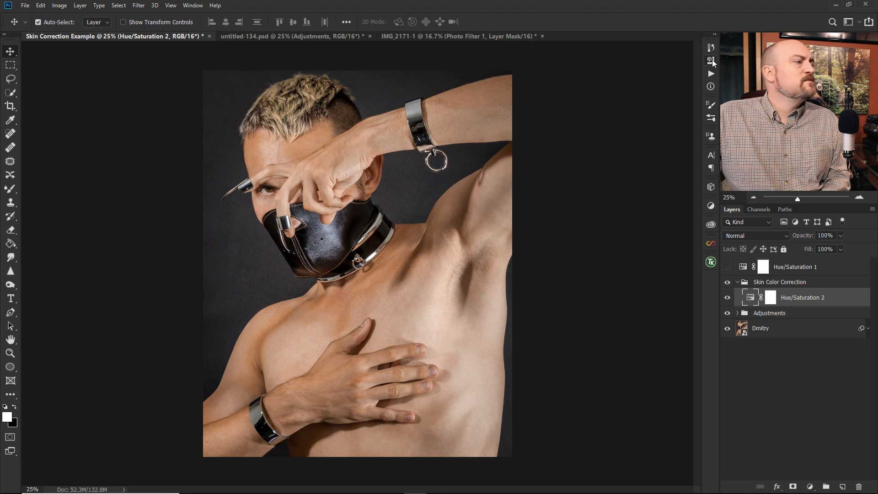
Inspect which areas the Reds range of Hue/Saturation 2 covers by raising its saturation to +100, and reset the saturation to 0.
{"action": "double_click", "coordinate": [750, 301]}
{"action": "left_click", "coordinate": [578, 89]}
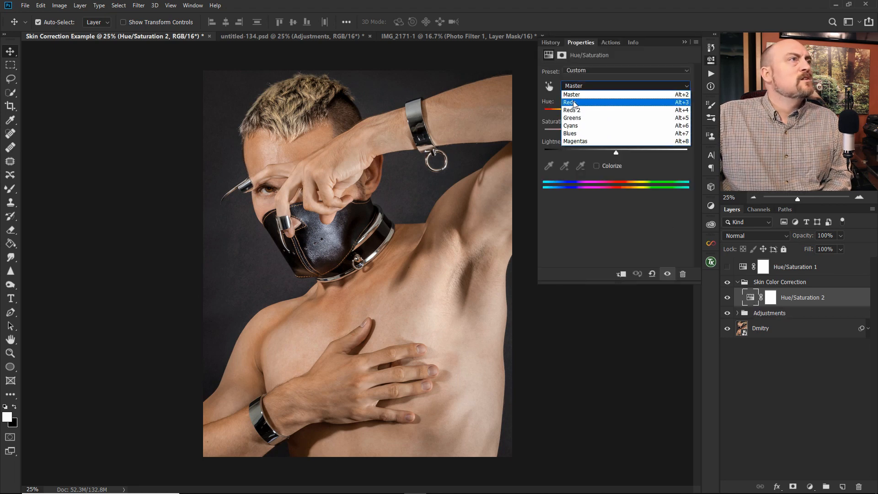
{"action": "left_click", "coordinate": [578, 98]}
{"action": "left_click", "coordinate": [688, 132]}
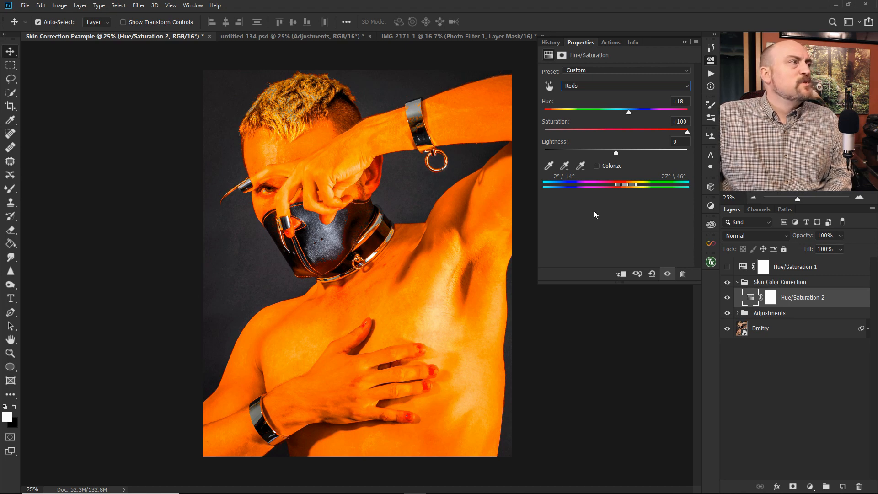
{"action": "double_click", "coordinate": [554, 122]}
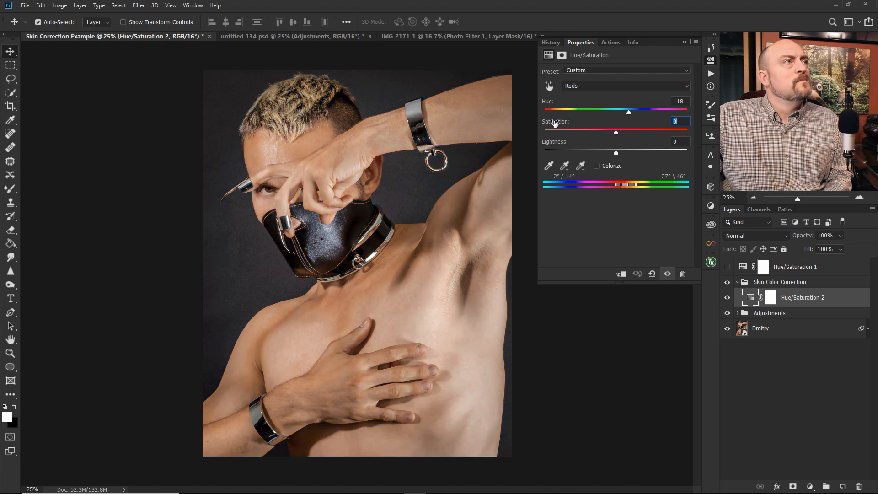
{"action": "left_click", "coordinate": [711, 62]}
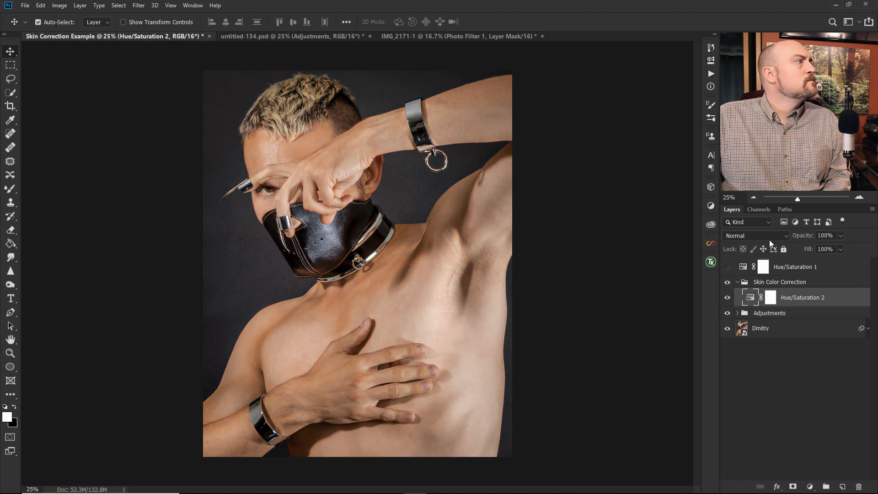
Paint the eye and fingernails black on the Hue/Saturation 2 mask with a size 45 brush at 31% flow, and check the mask alone.
{"action": "left_click", "coordinate": [771, 299]}
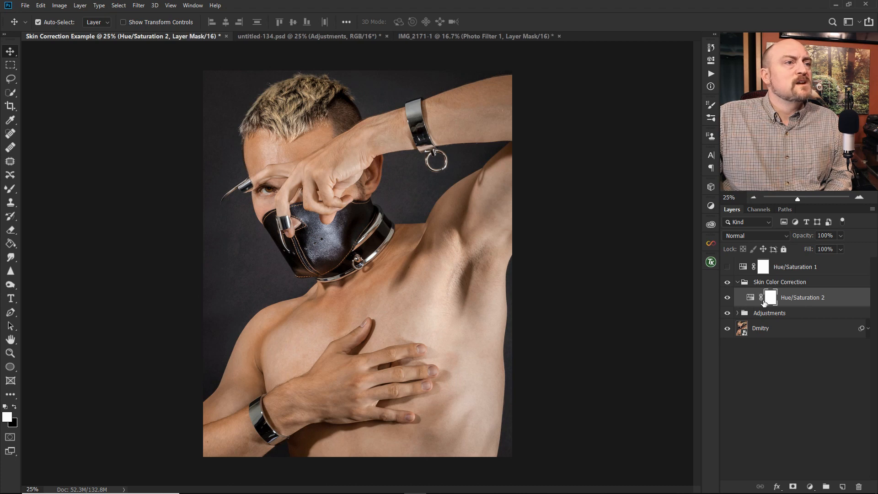
{"action": "left_click_drag", "start_coordinate": [10, 189], "coordinate": [32, 189]}
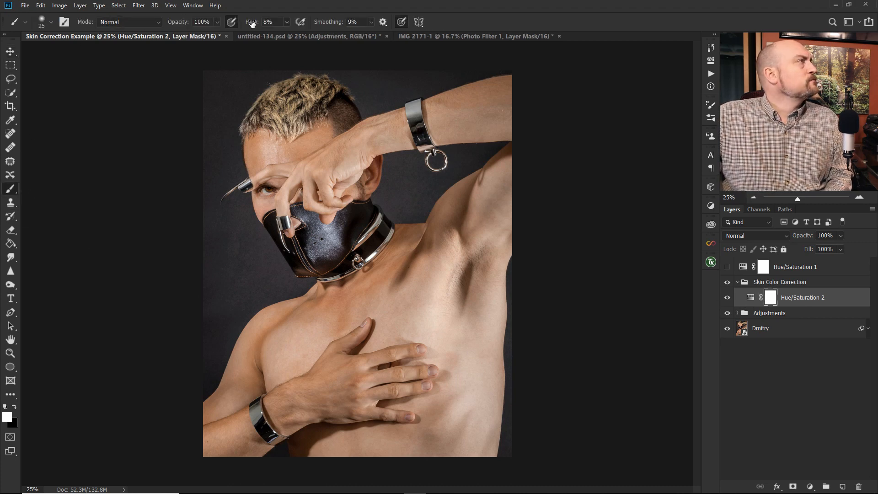
{"action": "left_click_drag", "start_coordinate": [252, 24], "coordinate": [262, 26]}
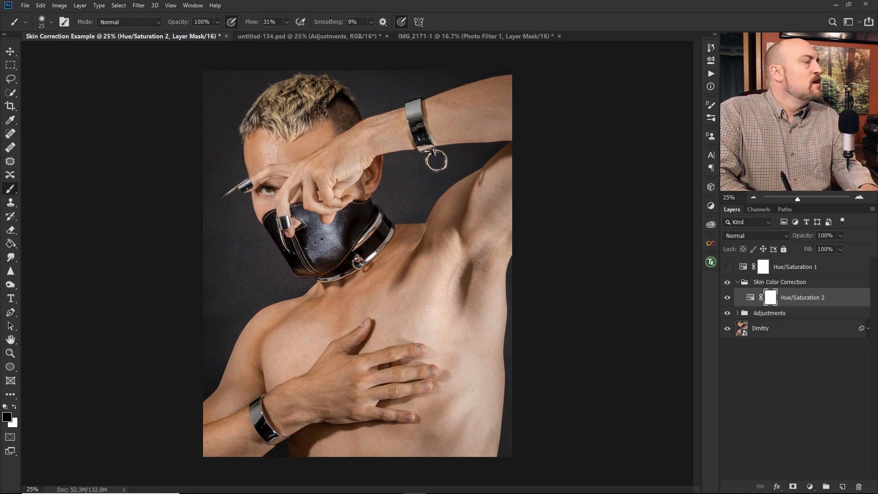
{"action": "key", "text": "bracketright"}
{"action": "key", "text": "bracketright"}
{"action": "key", "text": "bracketright"}
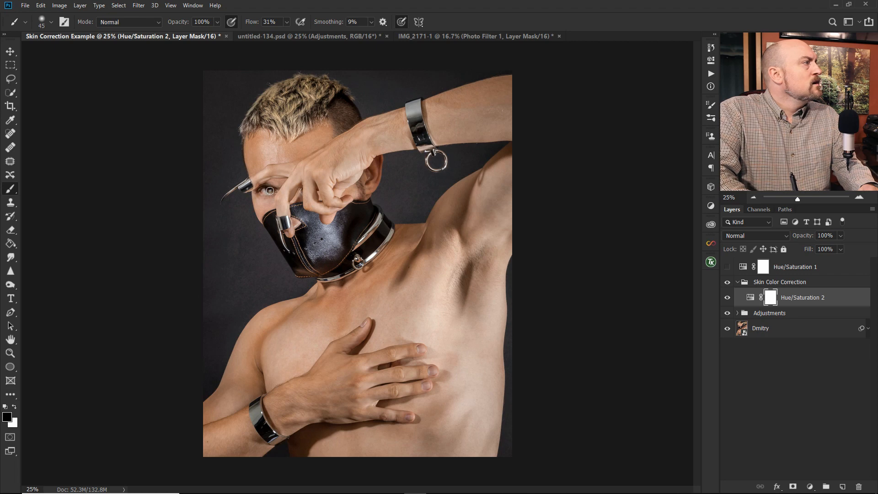
{"action": "left_click_drag", "start_coordinate": [292, 236], "coordinate": [287, 233]}
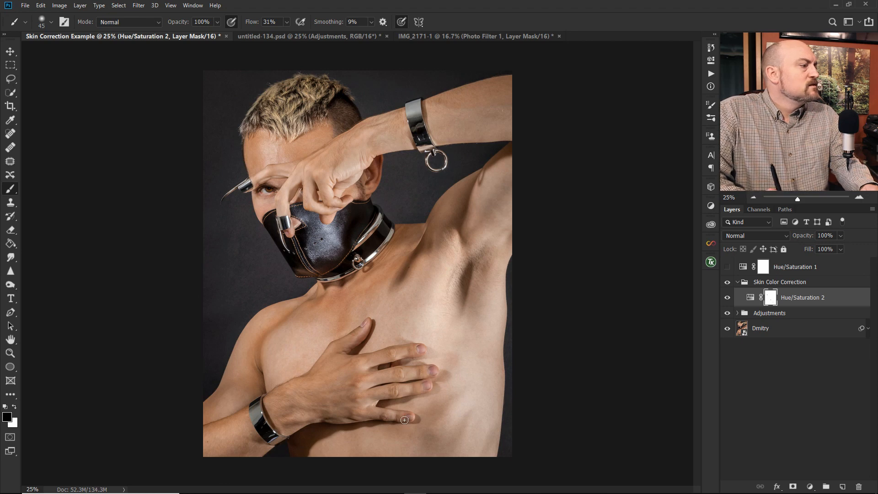
{"action": "left_click_drag", "start_coordinate": [432, 367], "coordinate": [433, 371]}
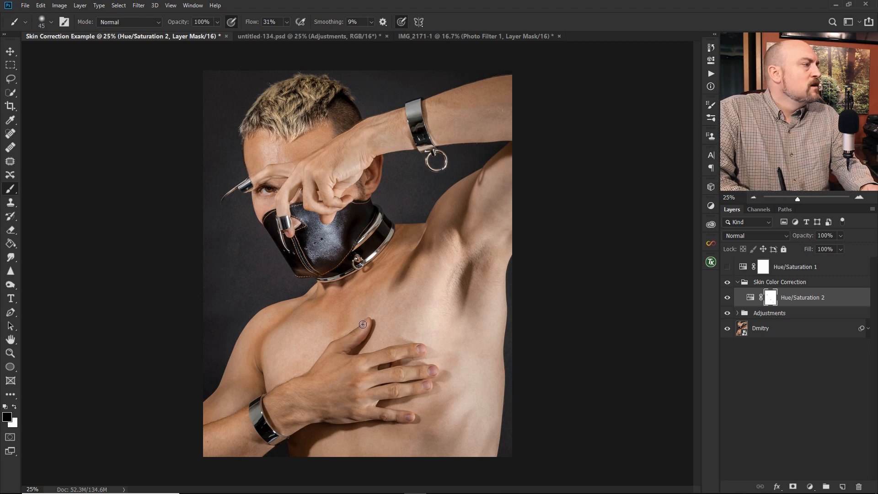
{"action": "left_click", "coordinate": [771, 299], "text": "alt"}
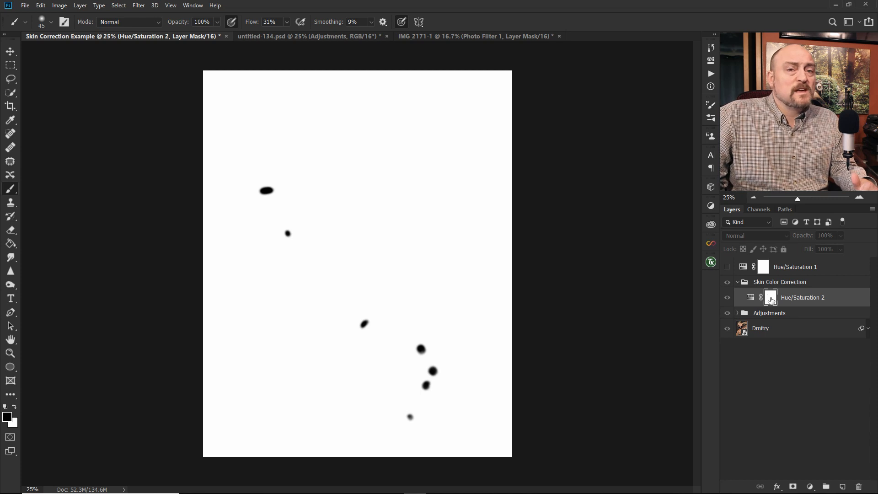
{"action": "left_click", "coordinate": [773, 299], "text": "alt"}
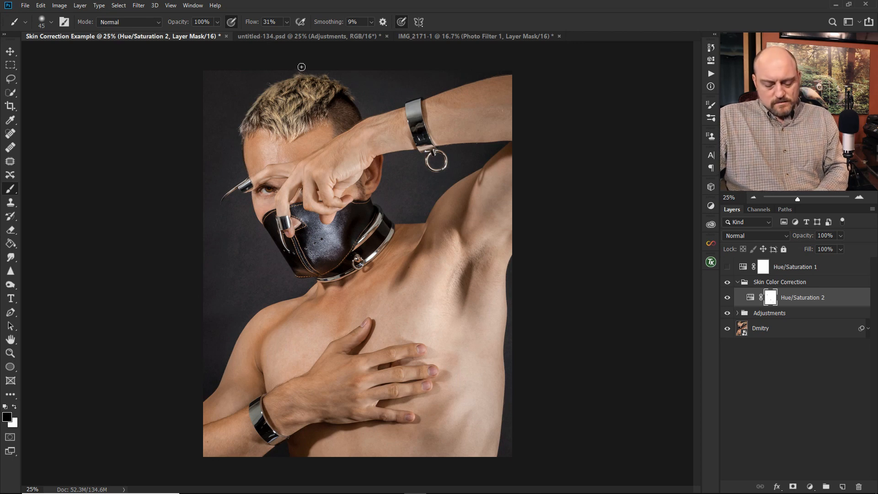
Stamp all visible layers into a new layer above Hue/Saturation 2.
{"action": "key", "text": "ctrl+alt+shift+e"}
{"action": "key", "text": "x"}
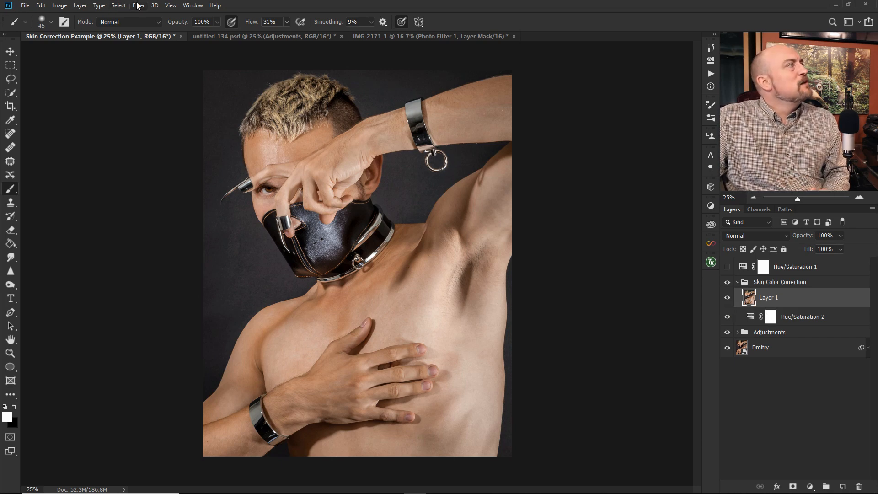
{"action": "left_click", "coordinate": [80, 6]}
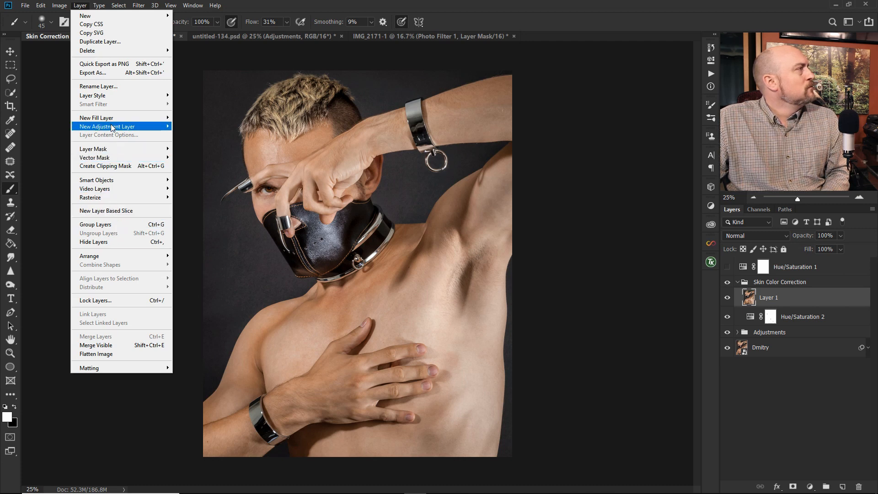
{"action": "mouse_move", "coordinate": [111, 122]}
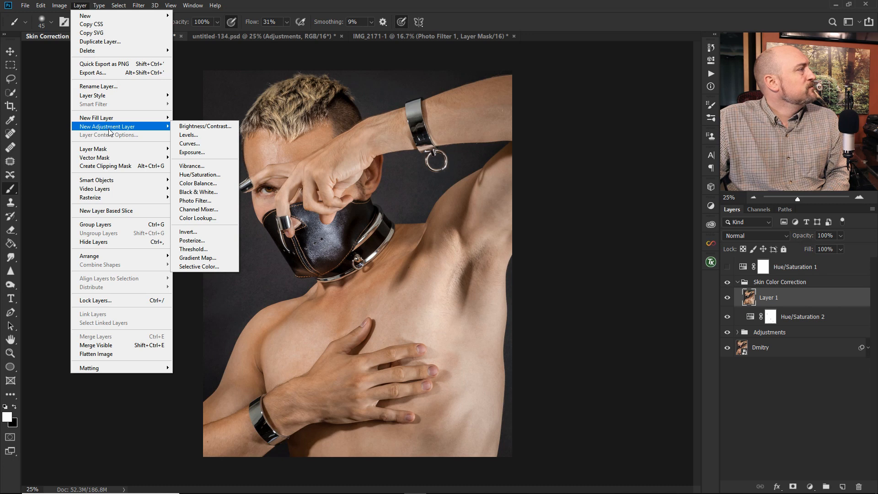
{"action": "left_click", "coordinate": [490, 3]}
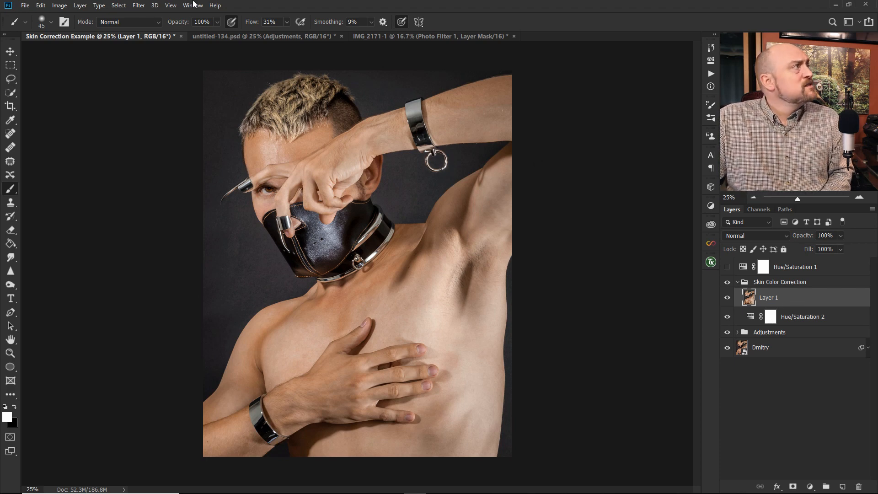
Apply the HSB/HSL filter to the stamped Layer 1 with RGB as input mode and HSL as row order.
{"action": "left_click", "coordinate": [137, 5]}
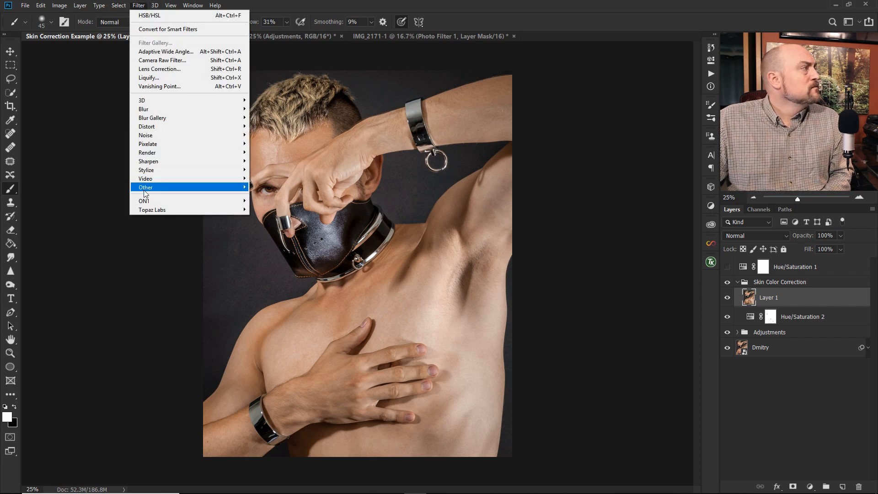
{"action": "mouse_move", "coordinate": [218, 188]}
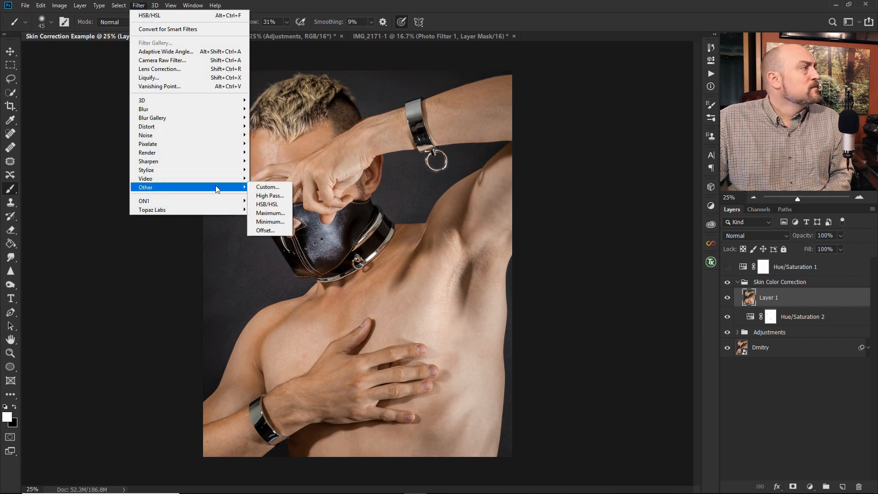
{"action": "left_click", "coordinate": [278, 204]}
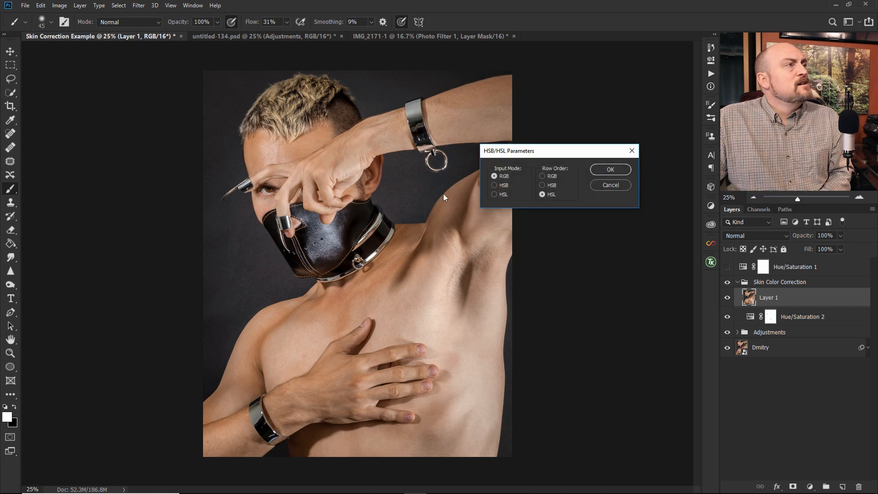
{"action": "left_click_drag", "start_coordinate": [587, 157], "coordinate": [568, 133]}
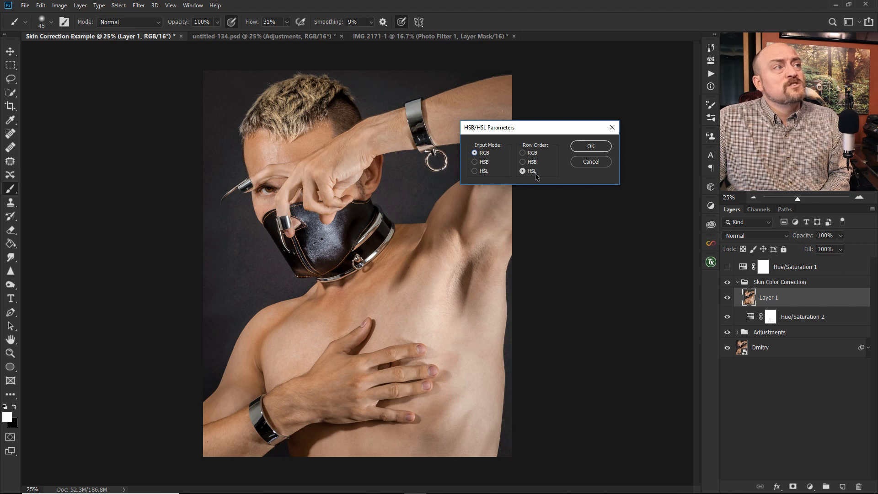
{"action": "left_click", "coordinate": [599, 146]}
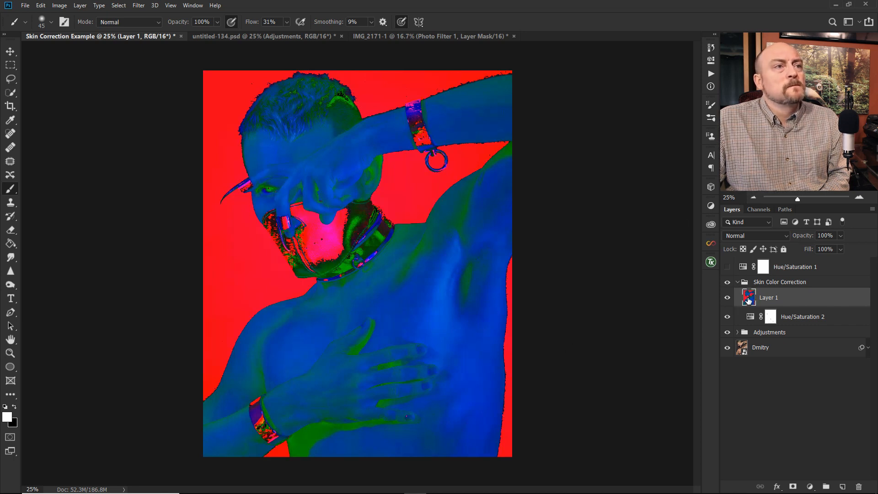
Examine the Green, Blue and Red channels of the HSL-converted layer one at a time.
{"action": "left_click", "coordinate": [761, 209]}
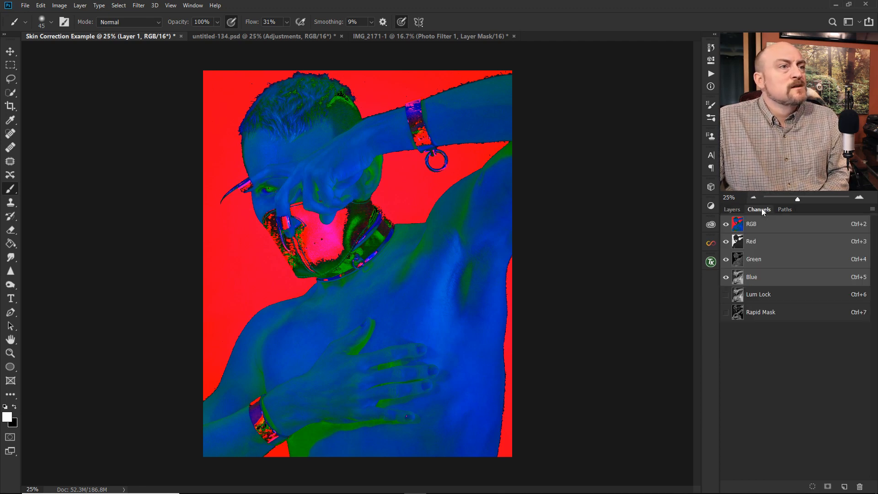
{"action": "left_click", "coordinate": [737, 260]}
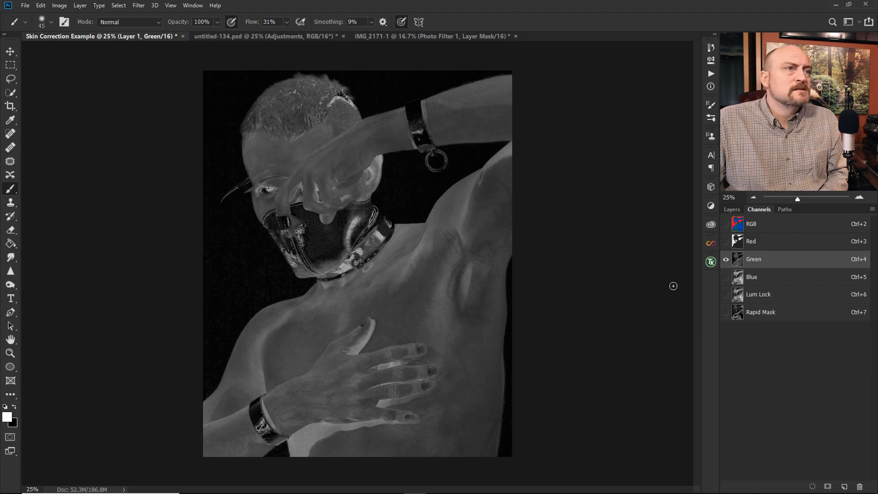
{"action": "left_click", "coordinate": [740, 282]}
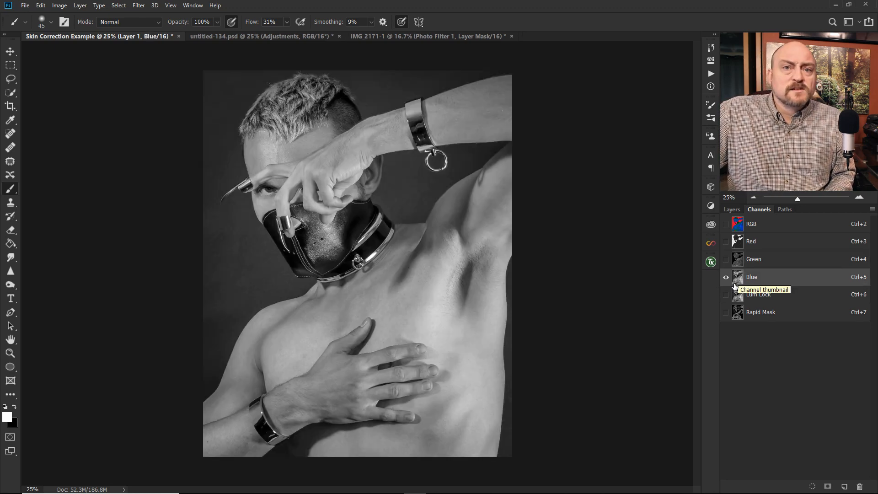
{"action": "left_click", "coordinate": [740, 246]}
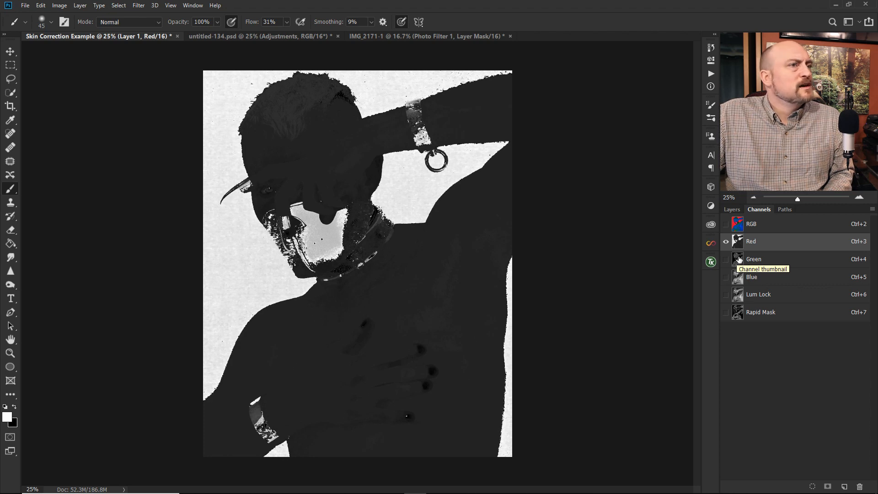
Load the Green channel as a selection, restore the RGB composite, and delete the converted Layer 1.
{"action": "left_click", "coordinate": [740, 260]}
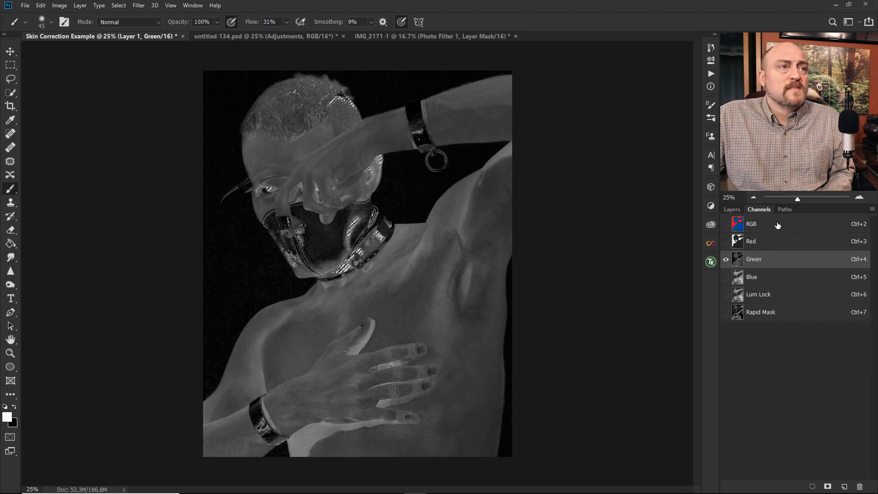
{"action": "left_click", "coordinate": [763, 225]}
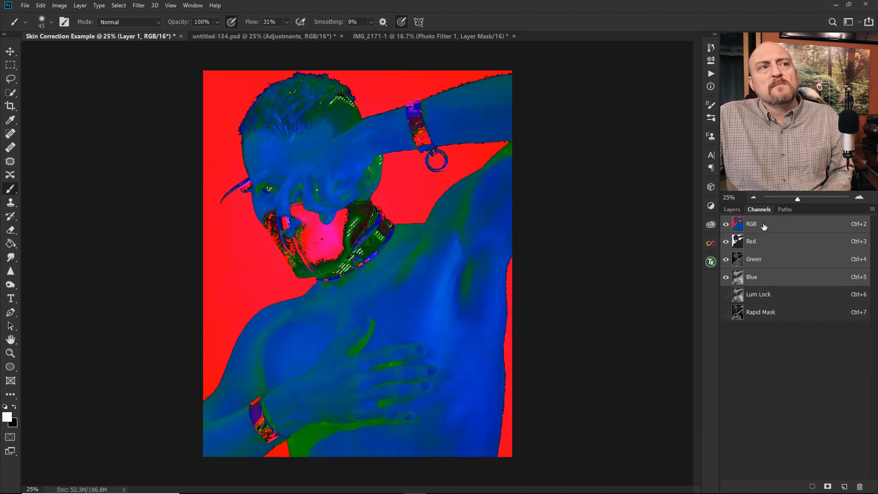
{"action": "left_click", "coordinate": [731, 209]}
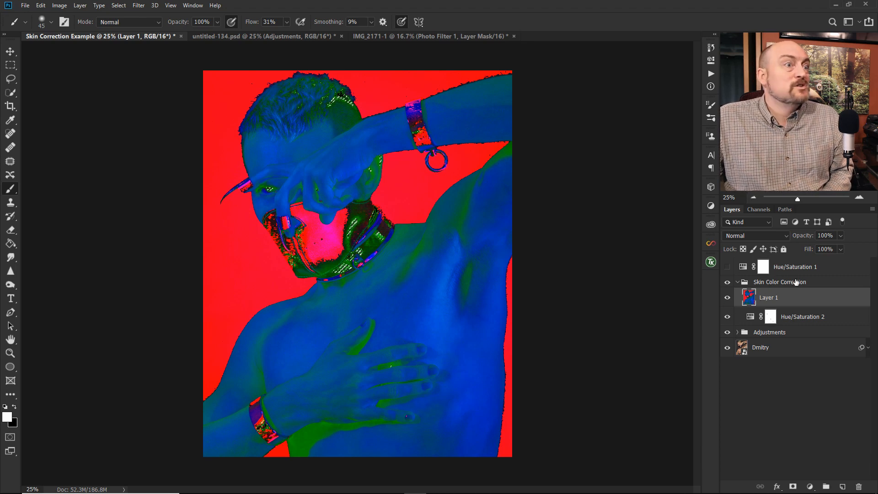
{"action": "left_click_drag", "start_coordinate": [800, 298], "coordinate": [858, 487]}
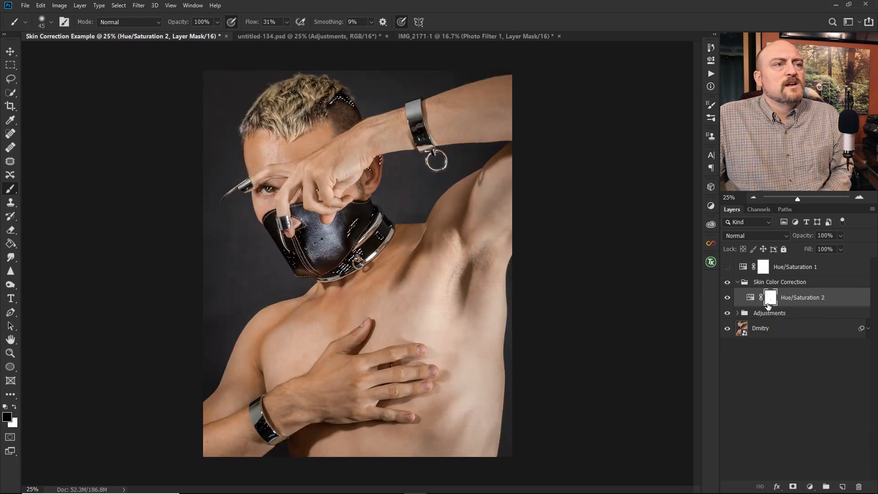
Add a Hue/Saturation adjustment layer masked by the saturation selection above Hue/Saturation 2, and display its mask alone.
{"action": "left_click", "coordinate": [711, 205]}
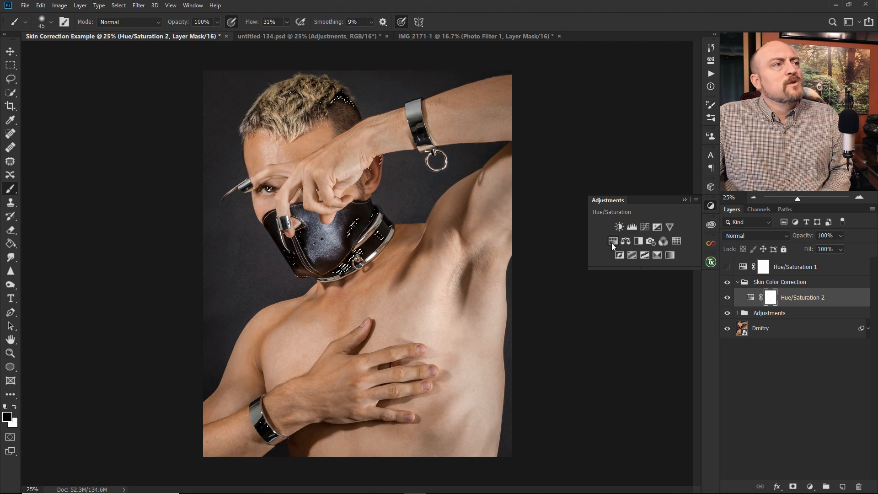
{"action": "left_click", "coordinate": [613, 241]}
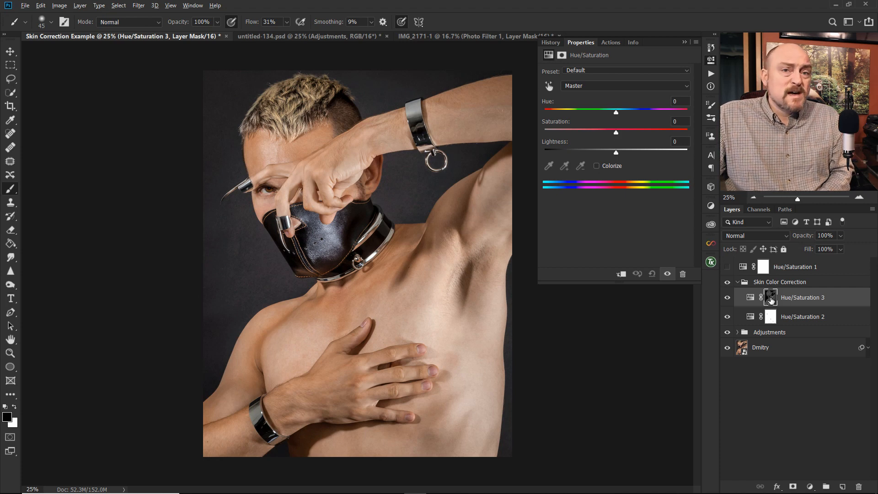
{"action": "left_click", "coordinate": [771, 299], "text": "alt"}
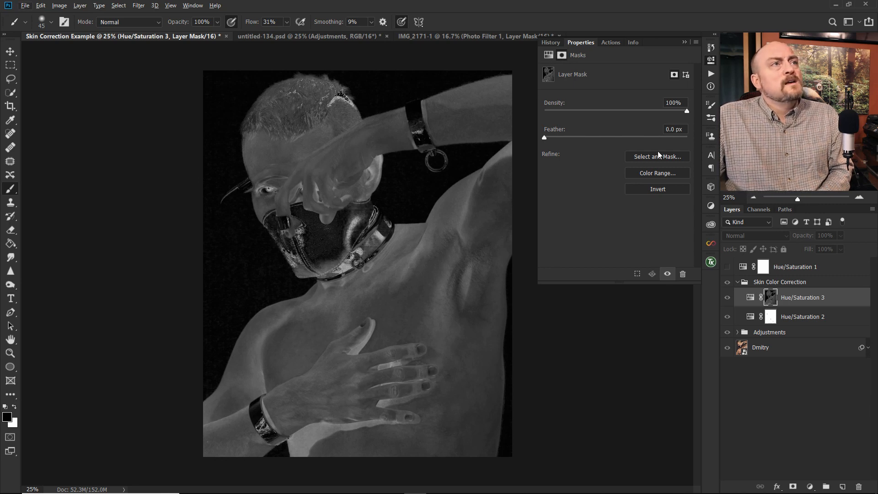
Brighten the Hue/Saturation 3 layer mask with a Curves adjustment that moves the white point to input 166.
{"action": "left_click", "coordinate": [711, 61]}
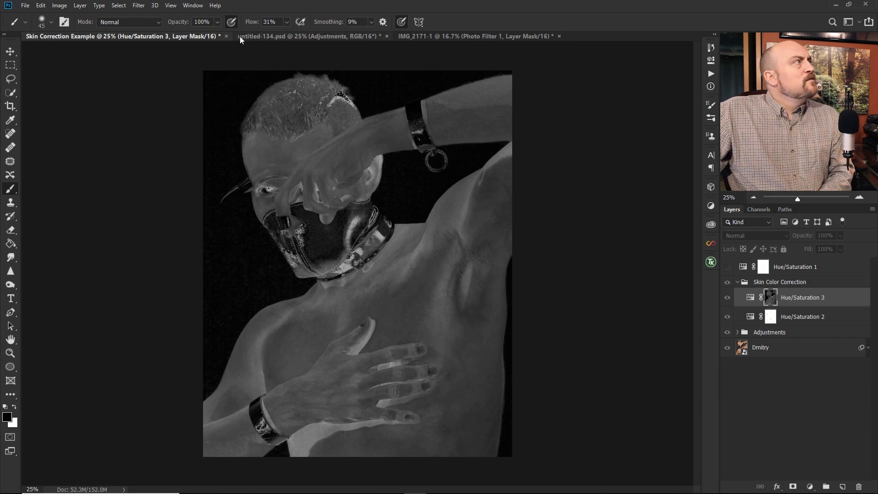
{"action": "left_click", "coordinate": [60, 5]}
{"action": "mouse_move", "coordinate": [101, 29]}
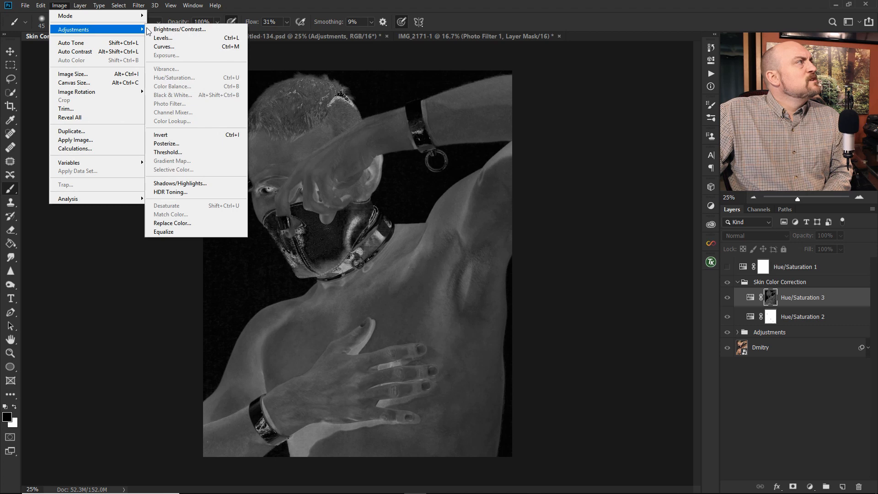
{"action": "left_click", "coordinate": [164, 46]}
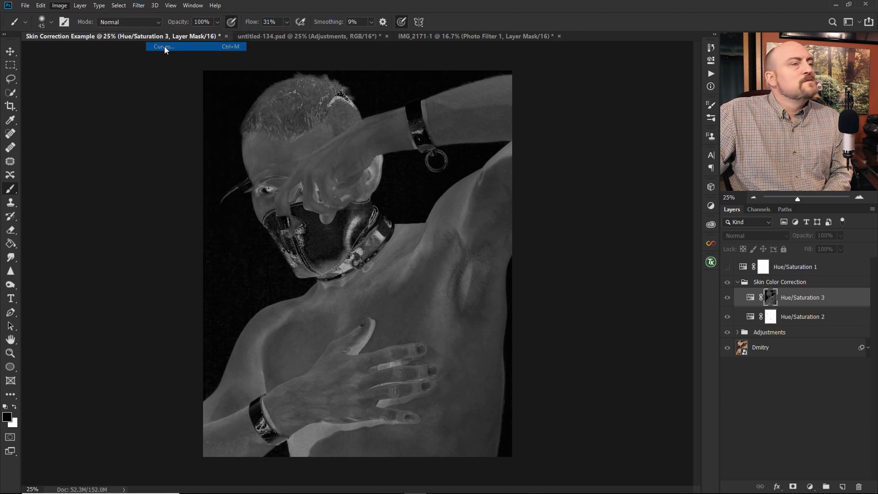
{"action": "left_click_drag", "start_coordinate": [706, 56], "coordinate": [549, 51]}
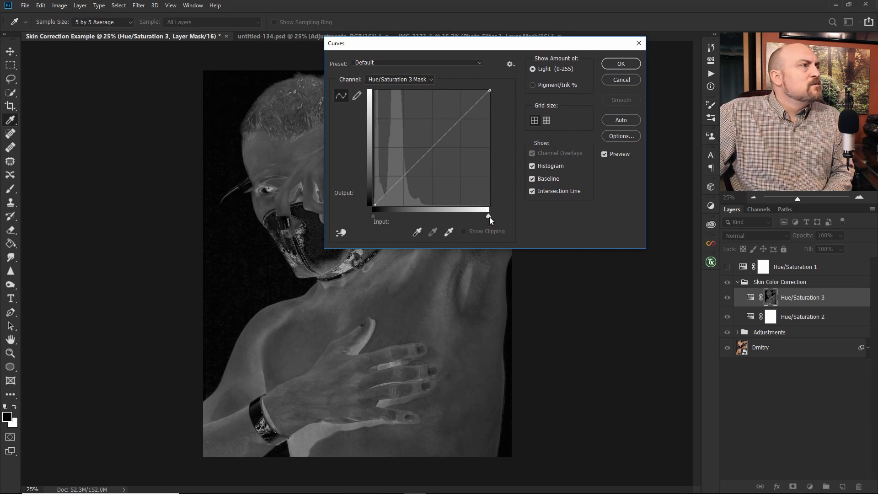
{"action": "mouse_move", "coordinate": [490, 215]}
{"action": "left_mouse_down"}
{"action": "mouse_move", "coordinate": [476, 214]}
{"action": "mouse_move", "coordinate": [494, 215]}
{"action": "left_mouse_up"}
{"action": "left_click", "coordinate": [624, 116]}
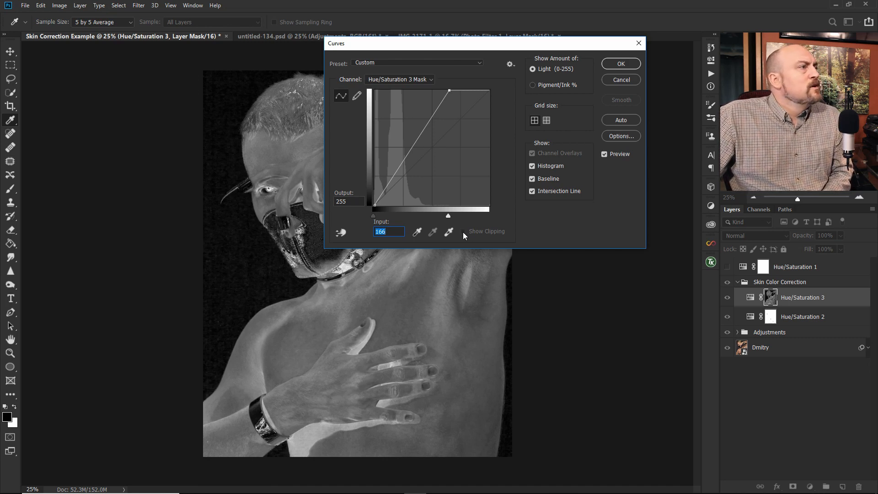
{"action": "mouse_move", "coordinate": [448, 217]}
{"action": "left_mouse_down"}
{"action": "mouse_move", "coordinate": [435, 216]}
{"action": "mouse_move", "coordinate": [446, 216]}
{"action": "left_mouse_up"}
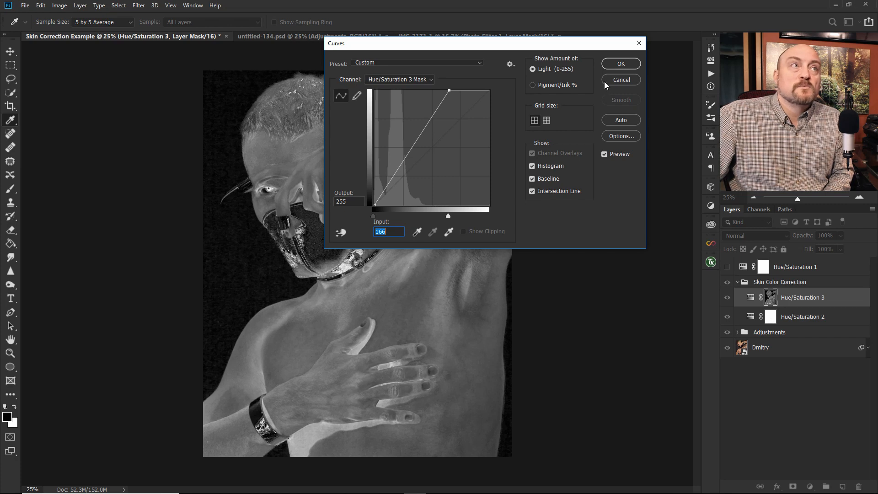
{"action": "left_click", "coordinate": [622, 64]}
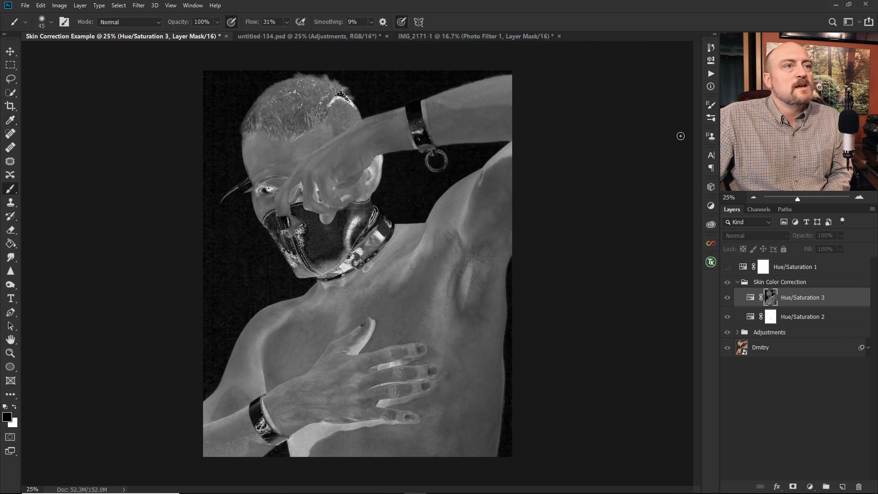
Display the full-color image again and lower the Hue/Saturation 3 layer's master saturation to -100.
{"action": "left_click", "coordinate": [771, 298], "text": "alt"}
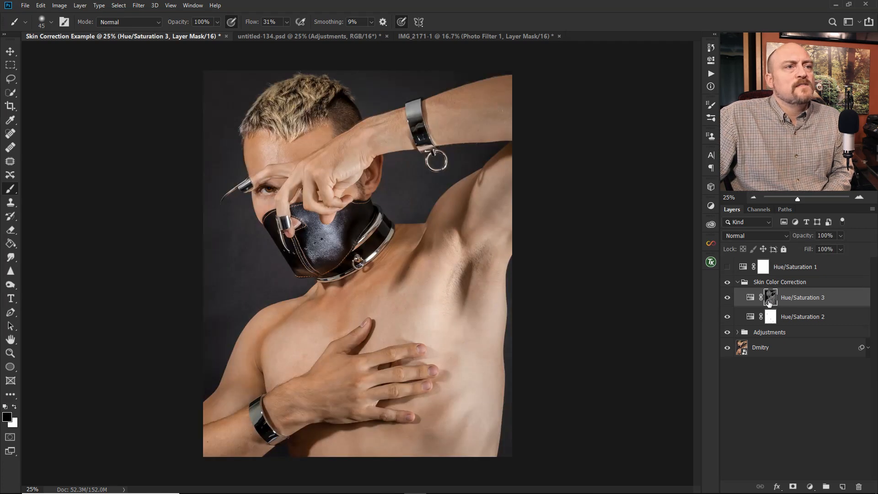
{"action": "double_click", "coordinate": [751, 298]}
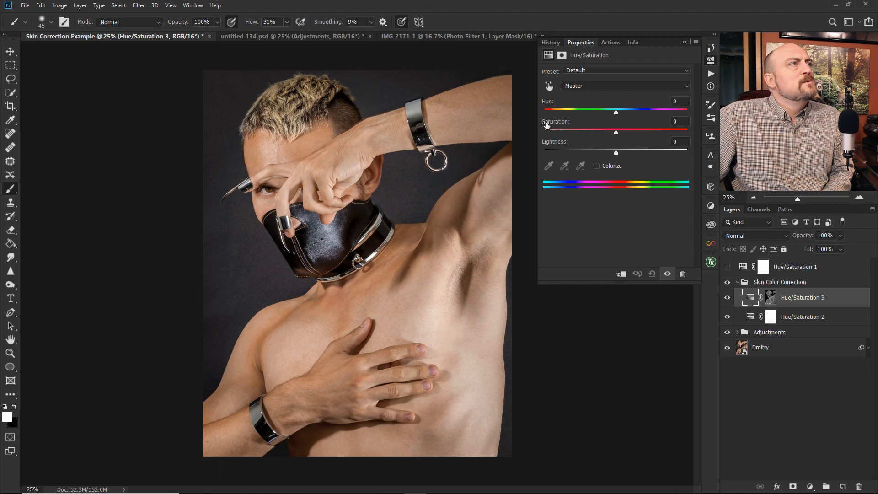
{"action": "left_click_drag", "start_coordinate": [562, 125], "coordinate": [479, 118]}
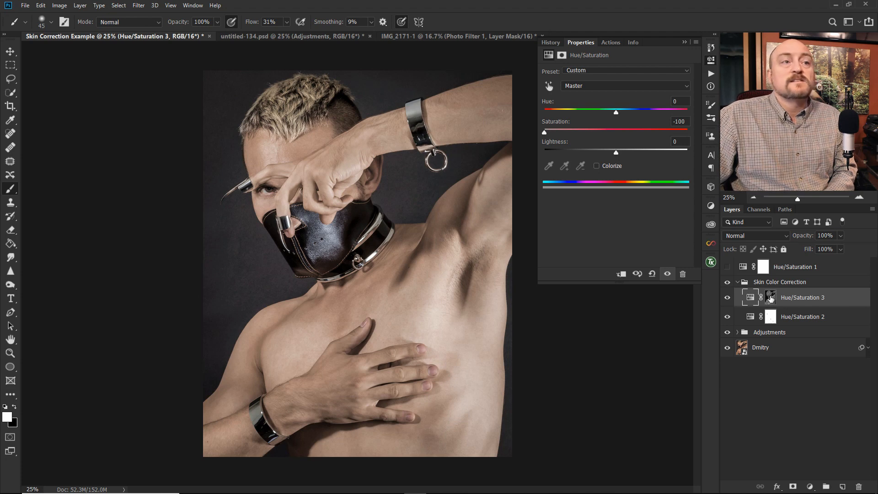
Compare the desaturation with the Hue/Saturation 3 mask disabled and enabled, and set the layer's saturation to -76.
{"action": "left_click", "coordinate": [771, 298]}
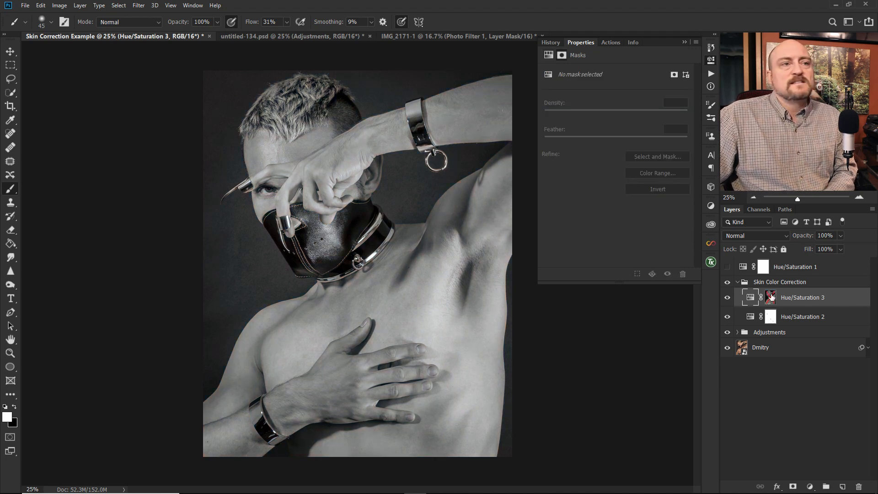
{"action": "left_click", "coordinate": [769, 297], "text": "alt"}
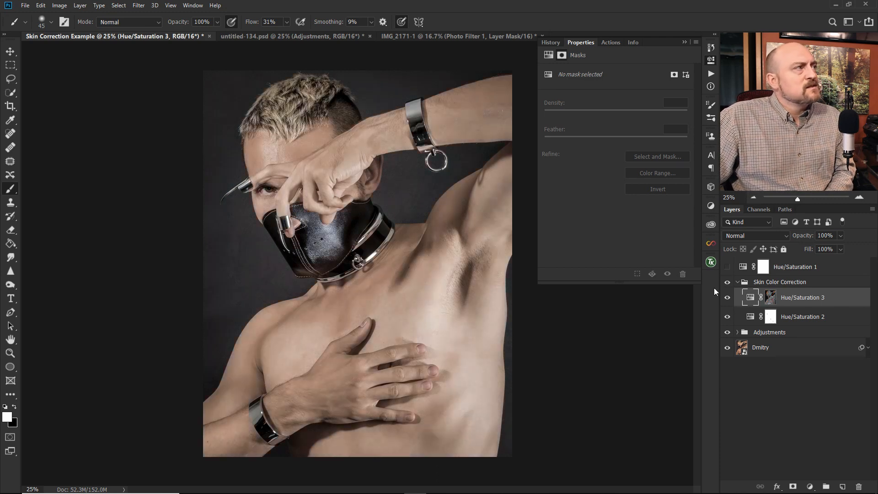
{"action": "left_click", "coordinate": [750, 297]}
{"action": "mouse_move", "coordinate": [551, 123]}
{"action": "left_mouse_down"}
{"action": "mouse_move", "coordinate": [587, 125]}
{"action": "mouse_move", "coordinate": [561, 122]}
{"action": "left_mouse_up"}
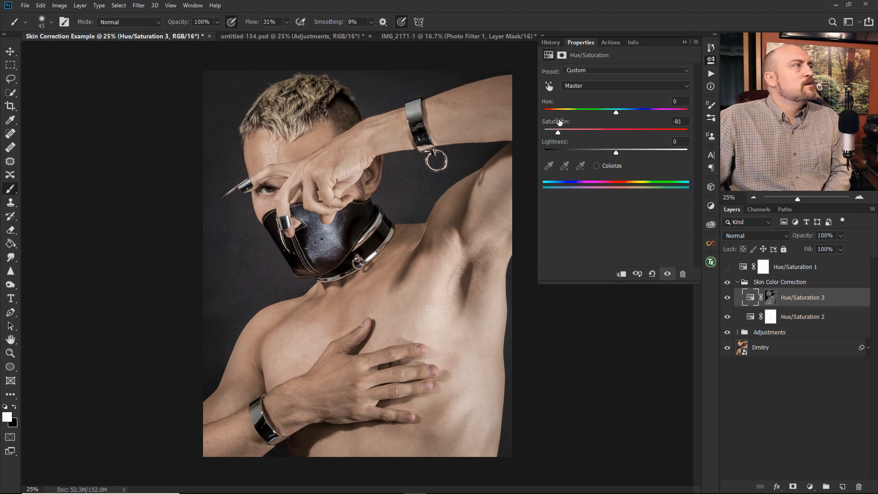
{"action": "left_click_drag", "start_coordinate": [561, 124], "coordinate": [563, 125]}
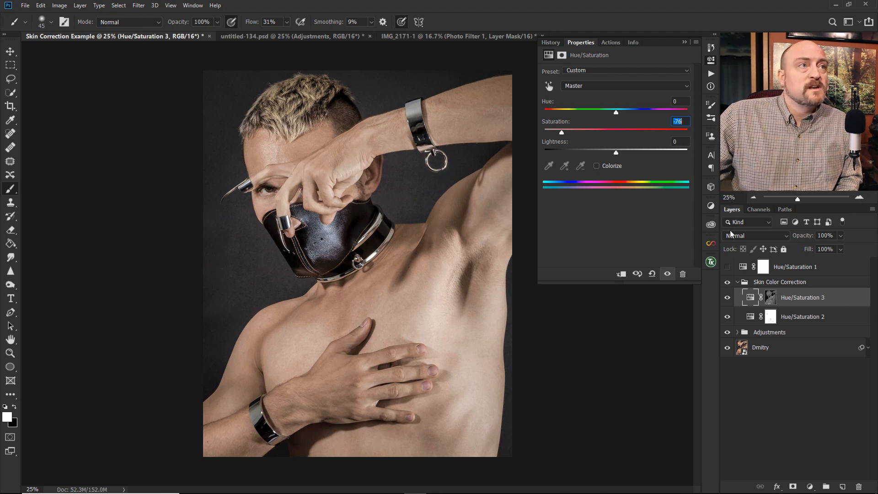
Add a Black & White adjustment layer above Hue/Saturation 3 in the Skin Color Correction group.
{"action": "left_click", "coordinate": [711, 207]}
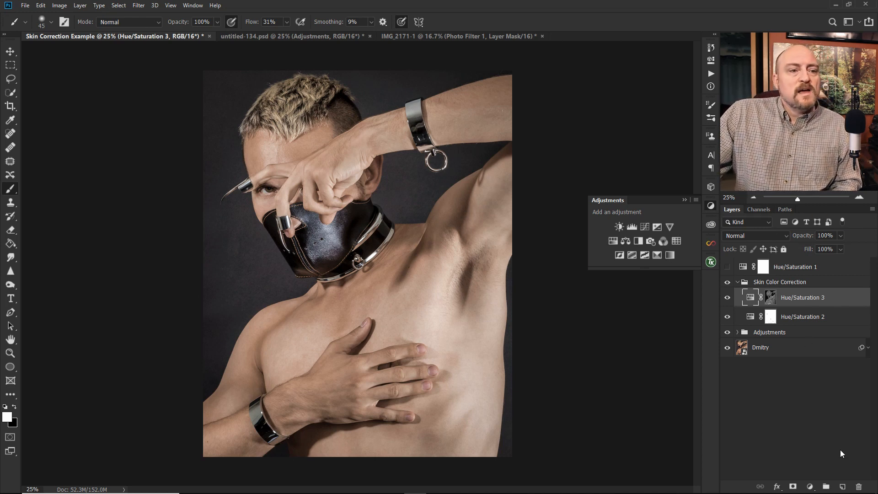
{"action": "left_click", "coordinate": [810, 487]}
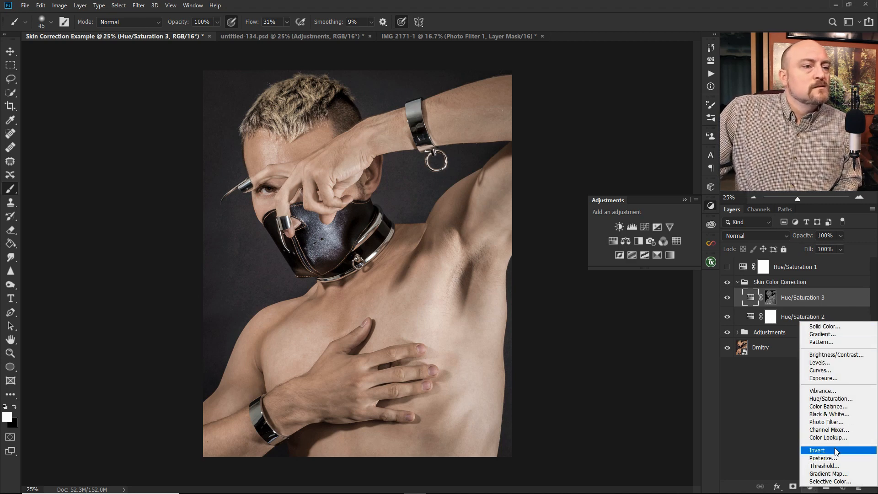
{"action": "left_click", "coordinate": [831, 414]}
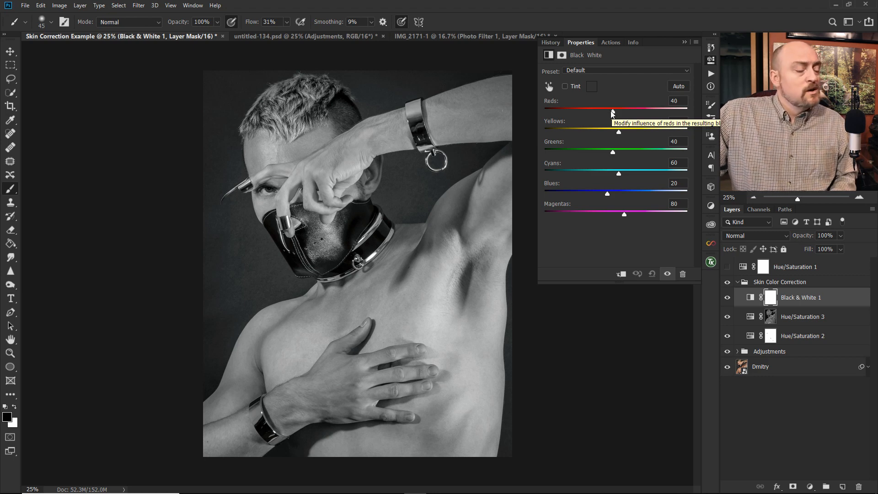
Try out the reds, yellows, greens, blues and magentas of the Black & White adjustment, resetting them to their defaults.
{"action": "mouse_move", "coordinate": [612, 112]}
{"action": "left_mouse_down"}
{"action": "mouse_move", "coordinate": [543, 111]}
{"action": "mouse_move", "coordinate": [697, 119]}
{"action": "mouse_move", "coordinate": [611, 119]}
{"action": "left_mouse_up"}
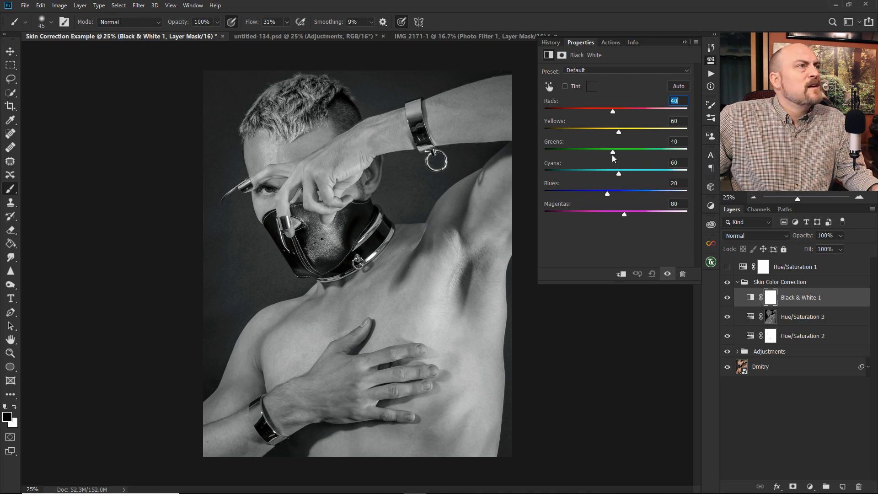
{"action": "mouse_move", "coordinate": [618, 131]}
{"action": "left_mouse_down"}
{"action": "mouse_move", "coordinate": [667, 128]}
{"action": "mouse_move", "coordinate": [569, 128]}
{"action": "mouse_move", "coordinate": [674, 130]}
{"action": "mouse_move", "coordinate": [543, 130]}
{"action": "mouse_move", "coordinate": [679, 137]}
{"action": "mouse_move", "coordinate": [606, 137]}
{"action": "left_mouse_up"}
{"action": "double_click", "coordinate": [551, 123]}
{"action": "left_click_drag", "start_coordinate": [613, 151], "coordinate": [524, 145]}
{"action": "double_click", "coordinate": [552, 142]}
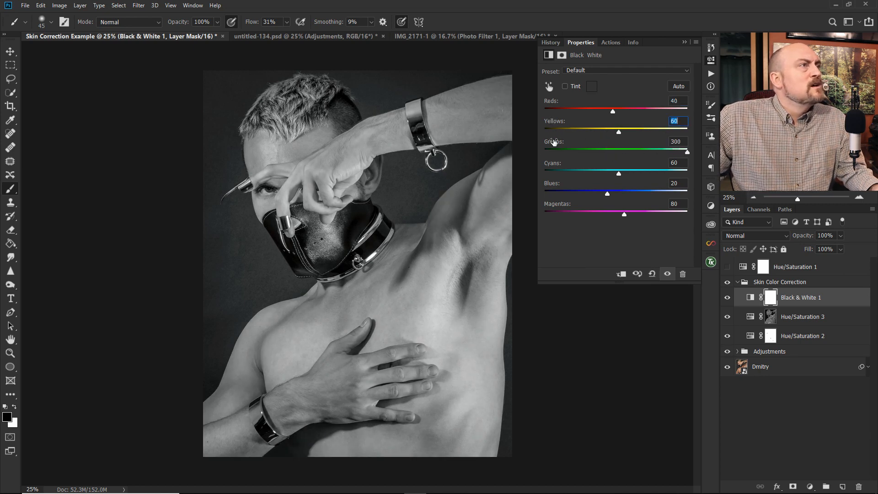
{"action": "left_click_drag", "start_coordinate": [608, 194], "coordinate": [524, 194]}
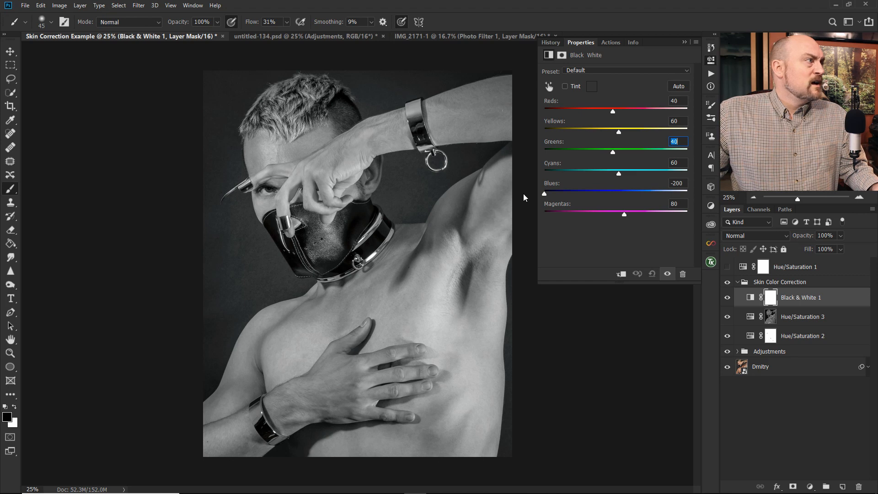
{"action": "mouse_move", "coordinate": [547, 197]}
{"action": "left_mouse_down"}
{"action": "mouse_move", "coordinate": [693, 188]}
{"action": "mouse_move", "coordinate": [514, 186]}
{"action": "mouse_move", "coordinate": [697, 186]}
{"action": "mouse_move", "coordinate": [498, 185]}
{"action": "mouse_move", "coordinate": [694, 185]}
{"action": "mouse_move", "coordinate": [503, 183]}
{"action": "mouse_move", "coordinate": [544, 187]}
{"action": "left_mouse_up"}
{"action": "double_click", "coordinate": [553, 186]}
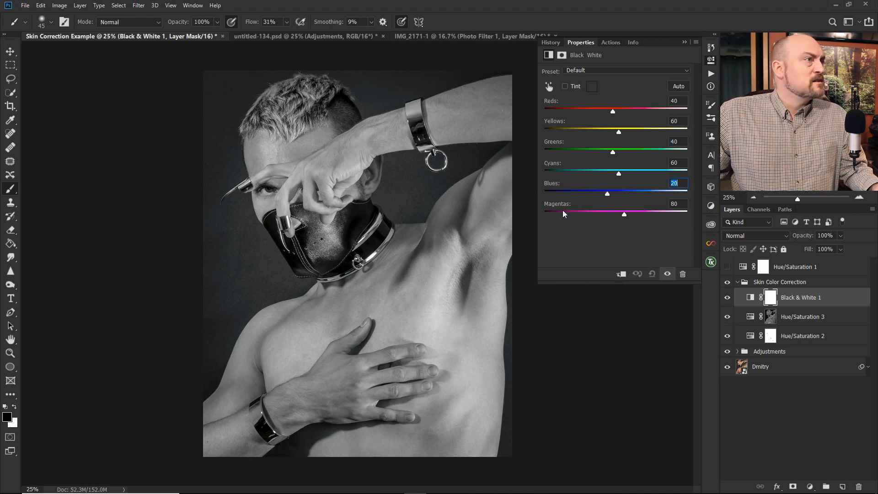
{"action": "mouse_move", "coordinate": [625, 215]}
{"action": "left_mouse_down"}
{"action": "mouse_move", "coordinate": [494, 215]}
{"action": "mouse_move", "coordinate": [675, 216]}
{"action": "mouse_move", "coordinate": [479, 224]}
{"action": "mouse_move", "coordinate": [690, 224]}
{"action": "mouse_move", "coordinate": [463, 215]}
{"action": "mouse_move", "coordinate": [628, 214]}
{"action": "left_mouse_up"}
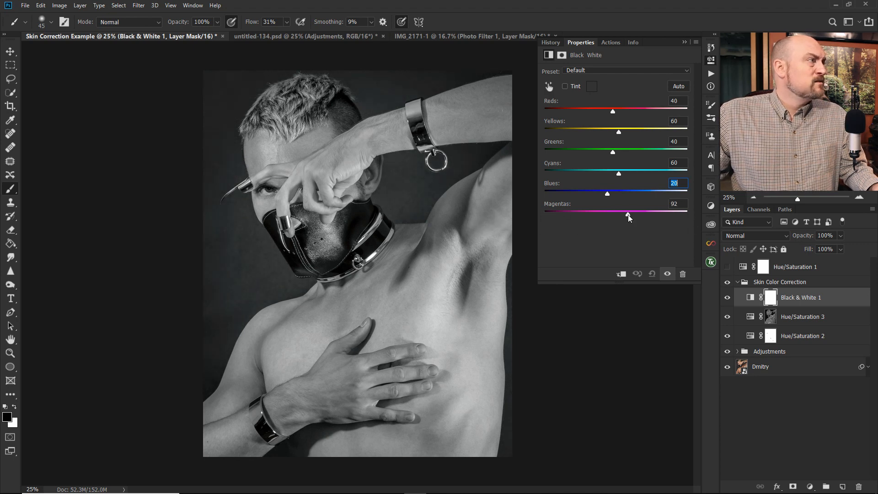
{"action": "left_click_drag", "start_coordinate": [548, 209], "coordinate": [543, 209]}
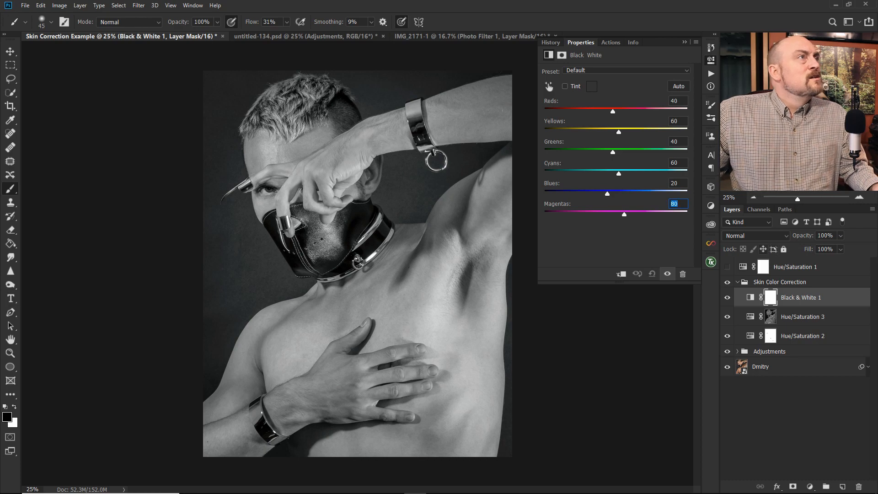
Set the Black & White 1 layer's blend mode to Luminosity and its reds value to -36.
{"action": "left_click", "coordinate": [754, 235]}
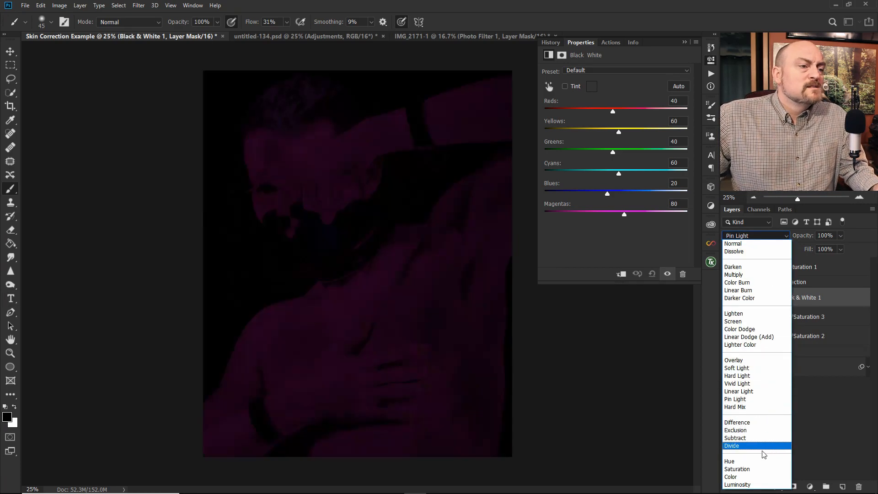
{"action": "left_click", "coordinate": [767, 484]}
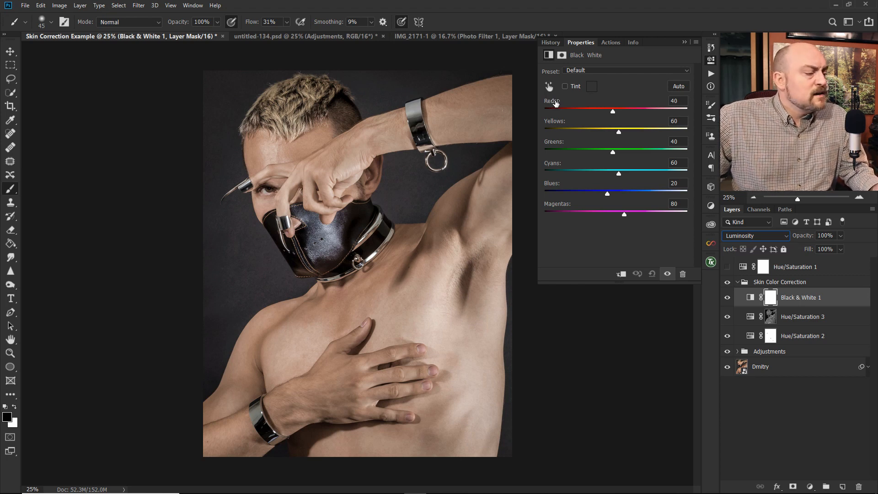
{"action": "left_click_drag", "start_coordinate": [556, 103], "coordinate": [699, 116]}
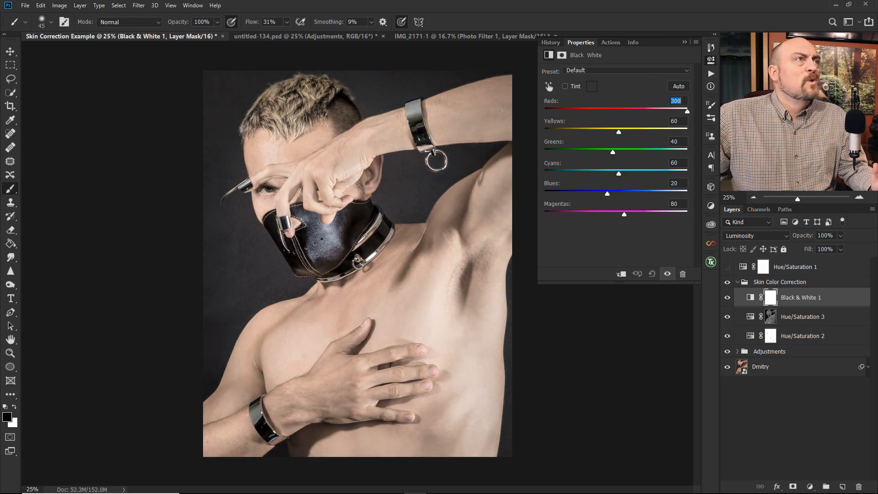
{"action": "left_click_drag", "start_coordinate": [700, 116], "coordinate": [576, 111]}
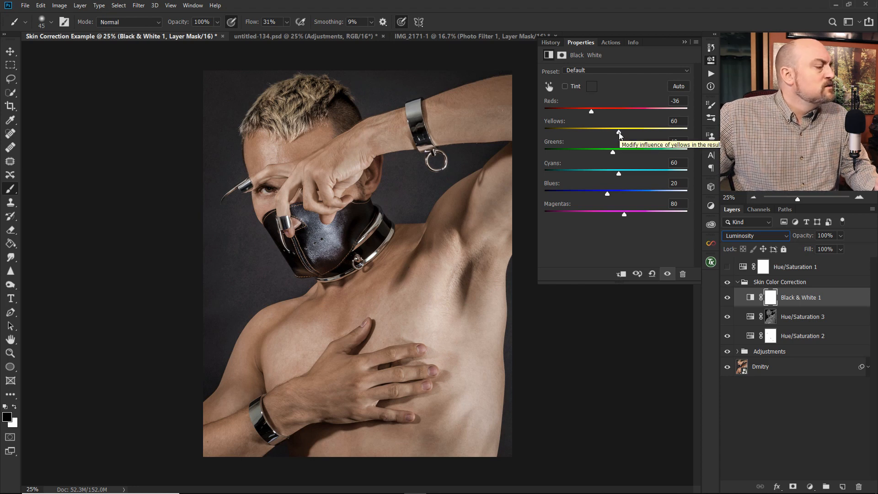
Adjust the brightness of the yellow tones in the Black & White 1 layer to 85.
{"action": "left_click_drag", "start_coordinate": [619, 132], "coordinate": [643, 130]}
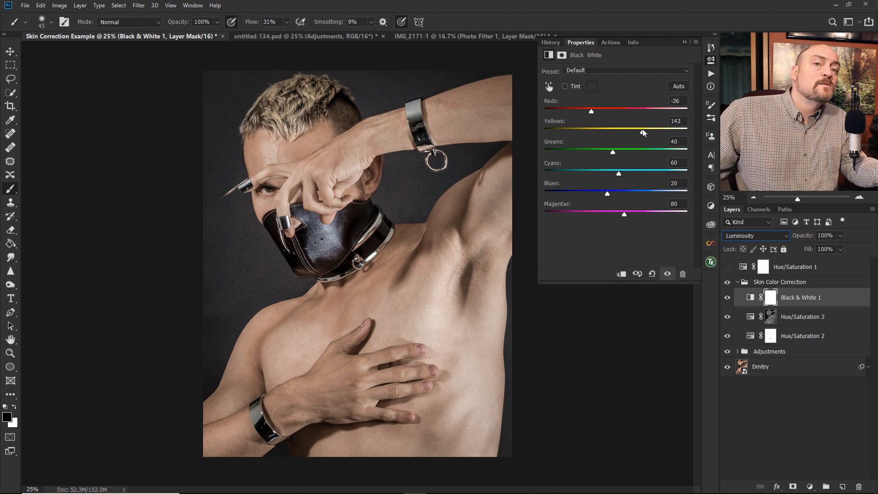
{"action": "left_click_drag", "start_coordinate": [643, 133], "coordinate": [644, 139]}
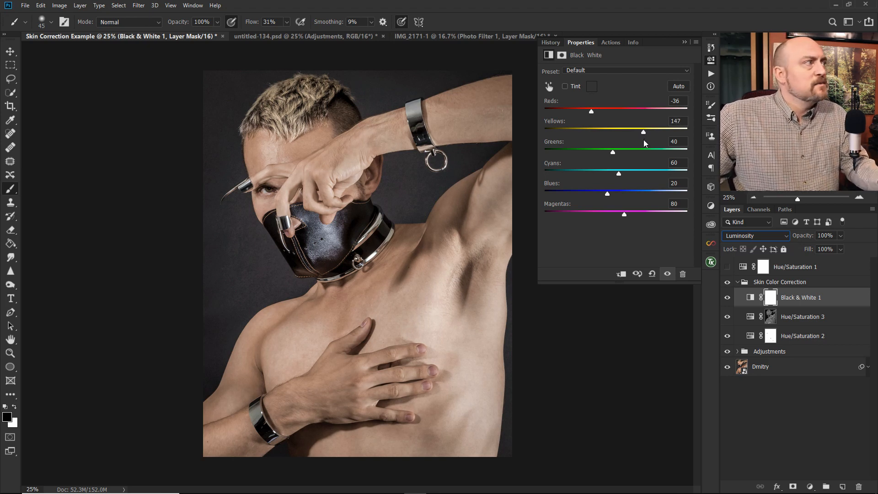
{"action": "left_click_drag", "start_coordinate": [643, 139], "coordinate": [625, 132]}
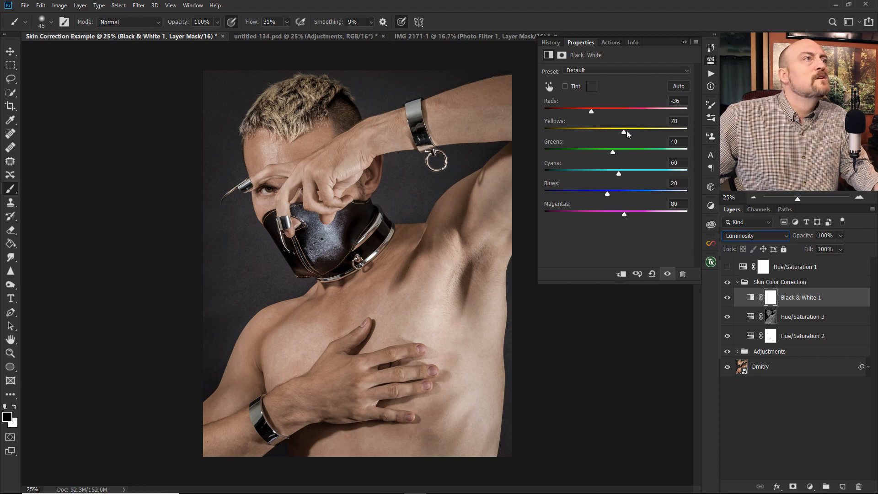
{"action": "left_click_drag", "start_coordinate": [559, 122], "coordinate": [562, 122]}
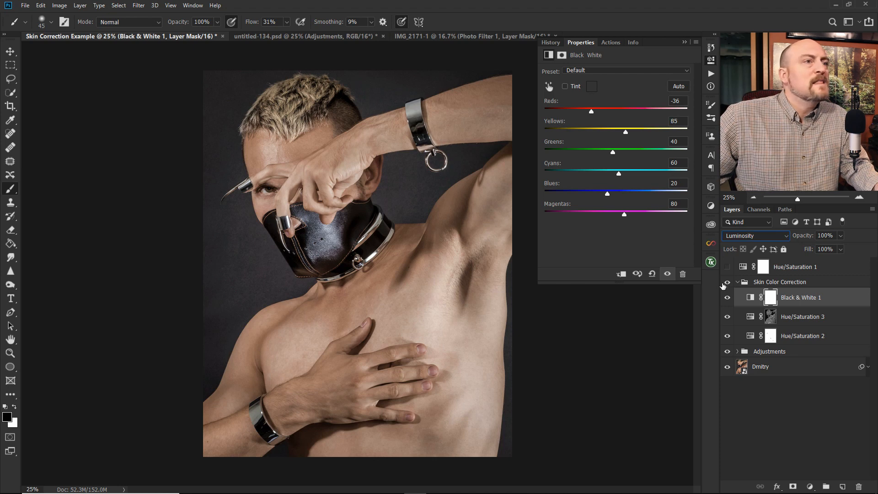
Compare the skin's luminosity with the Black & White 1 layer hidden and shown, leaving it shown.
{"action": "left_click", "coordinate": [727, 299]}
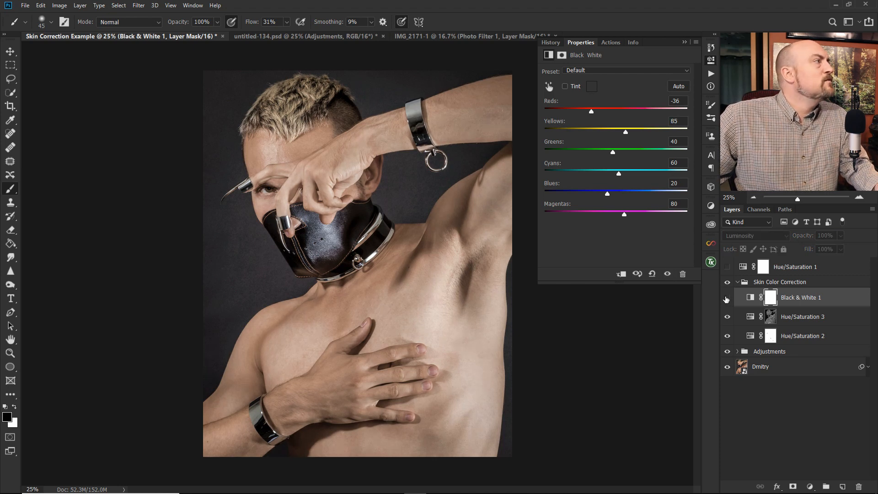
{"action": "left_click", "coordinate": [727, 299]}
{"action": "left_click", "coordinate": [727, 299]}
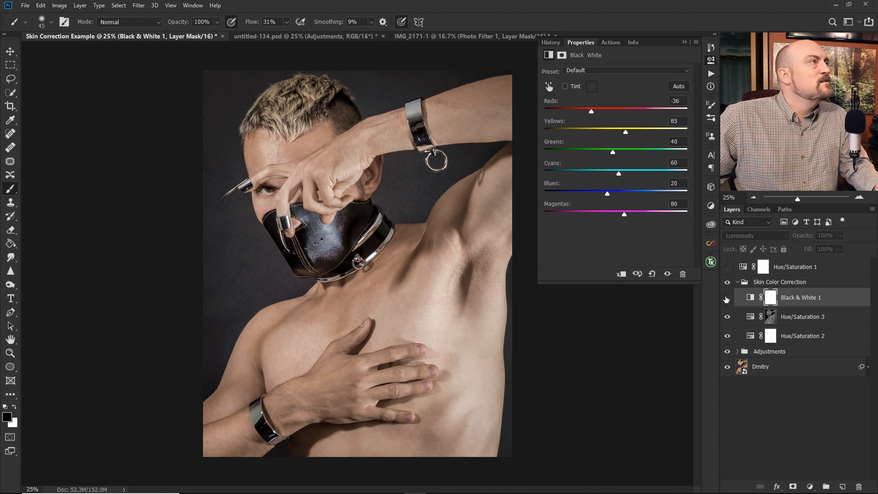
{"action": "left_click", "coordinate": [727, 298]}
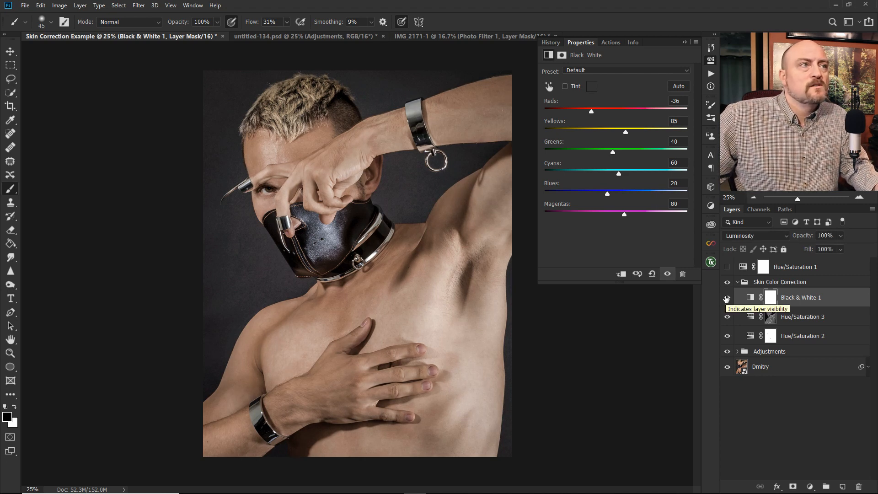
{"action": "left_click", "coordinate": [727, 298]}
{"action": "left_click", "coordinate": [726, 298]}
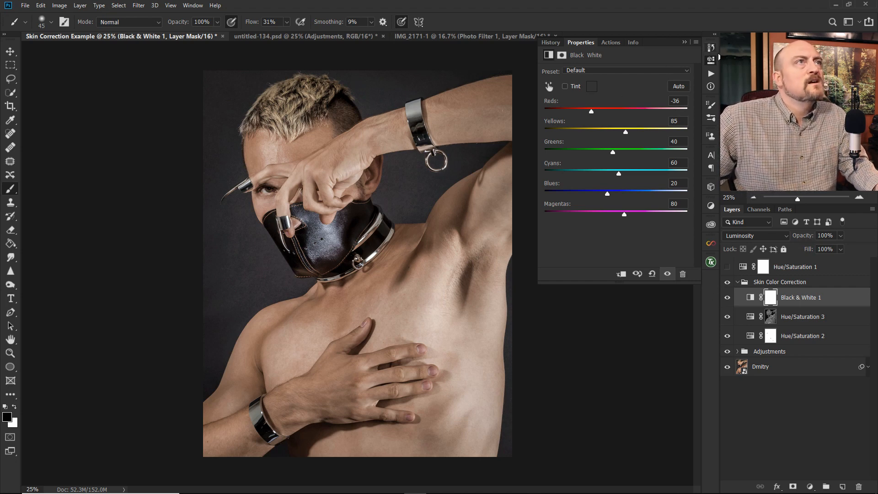
{"action": "left_click", "coordinate": [711, 63]}
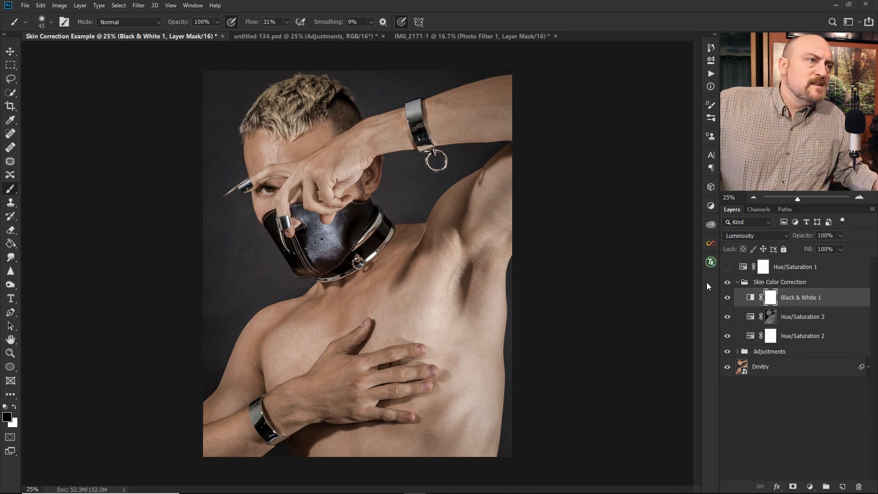
{"action": "left_click", "coordinate": [711, 263]}
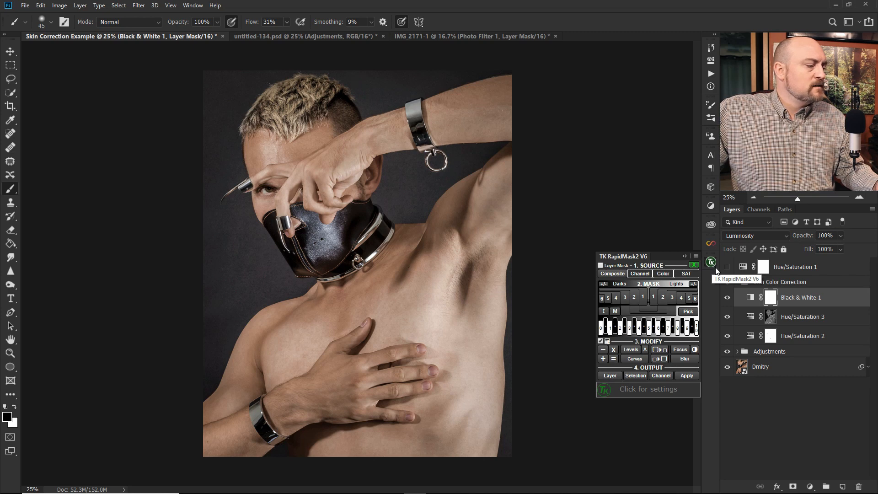
{"action": "left_click", "coordinate": [662, 297]}
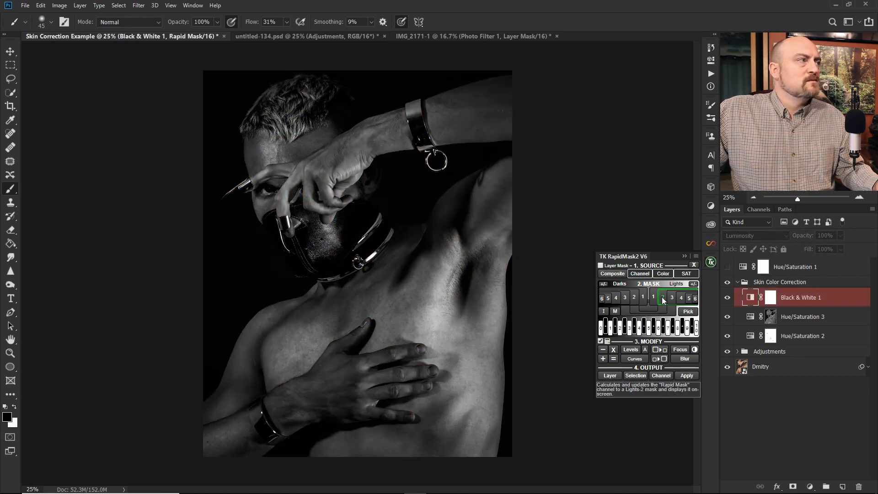
{"action": "left_click", "coordinate": [697, 273]}
{"action": "left_click", "coordinate": [694, 265]}
{"action": "left_click", "coordinate": [712, 263]}
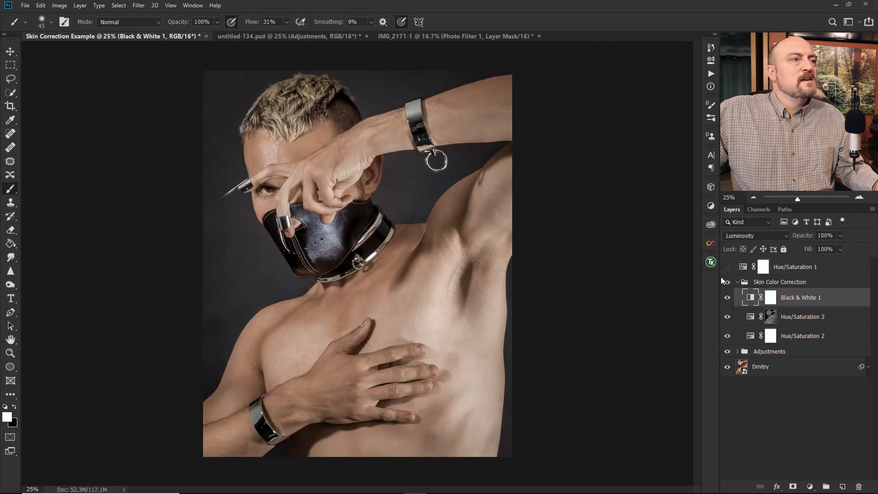
Load the RGB channel's luminosity as a selection and add a Curves adjustment layer masked by it above Black & White 1.
{"action": "left_click", "coordinate": [759, 210]}
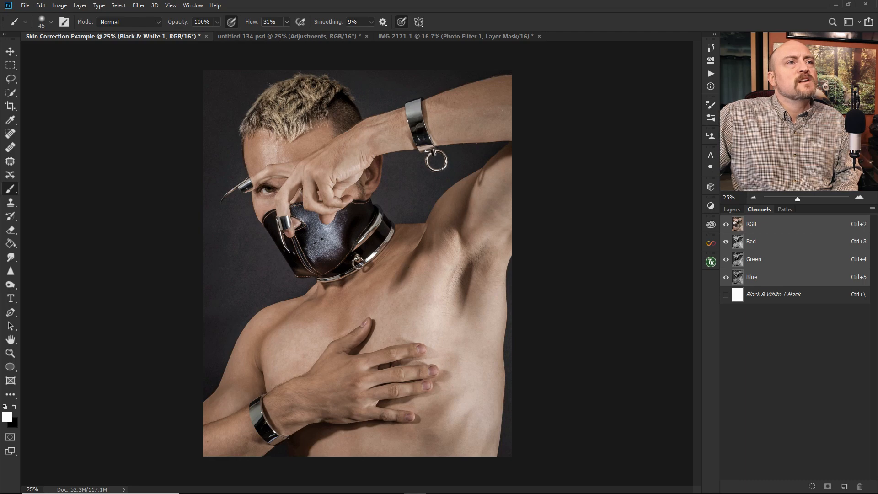
{"action": "left_click", "coordinate": [741, 226], "text": "ctrl"}
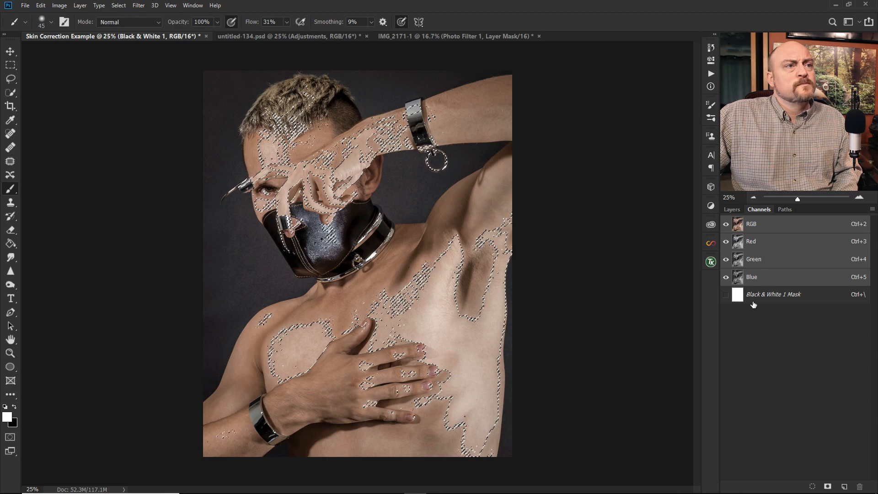
{"action": "left_click", "coordinate": [732, 209]}
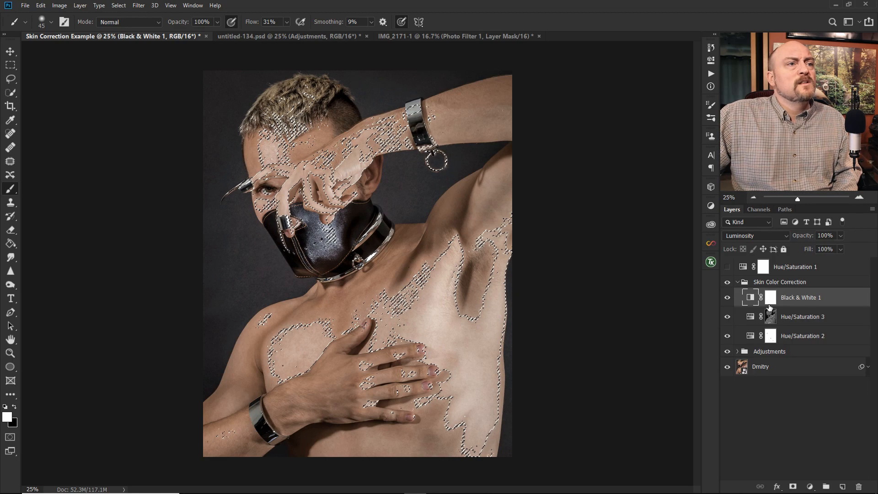
{"action": "left_click", "coordinate": [712, 206]}
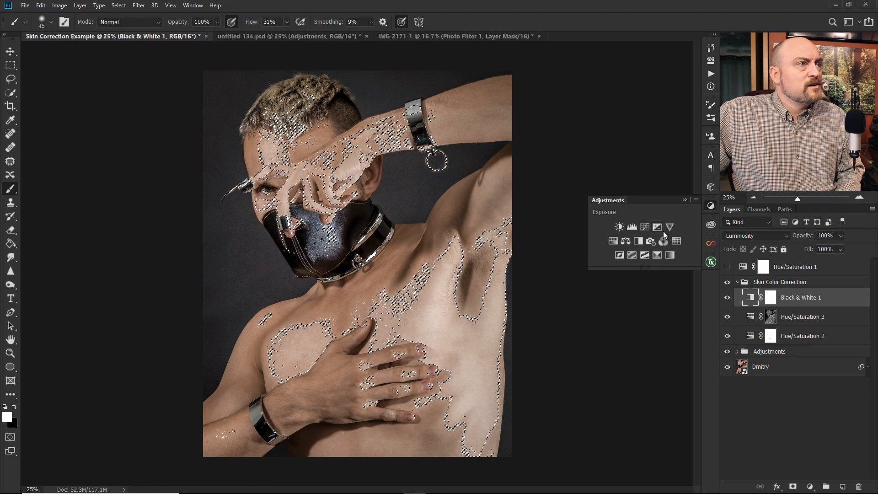
{"action": "left_click", "coordinate": [644, 227]}
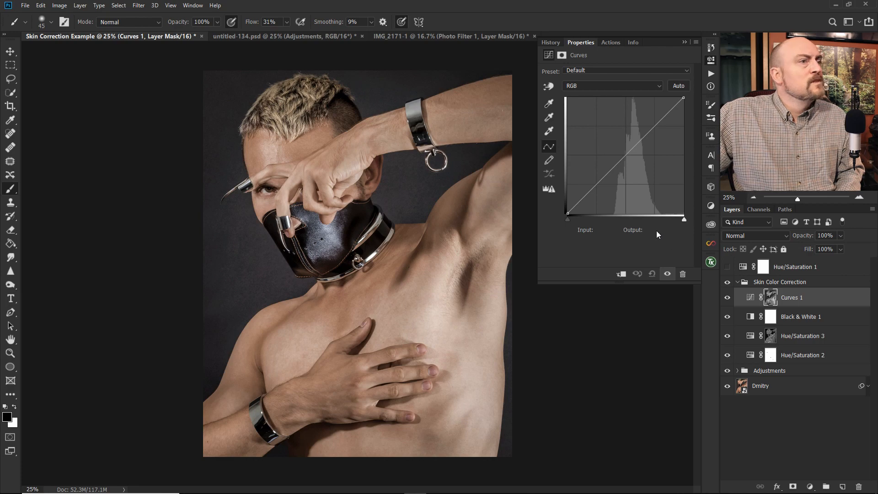
Increase the Curves 1 mask's contrast by applying Curves to it with the black point at input 72 and white point at 208.
{"action": "left_click", "coordinate": [771, 299], "text": "alt"}
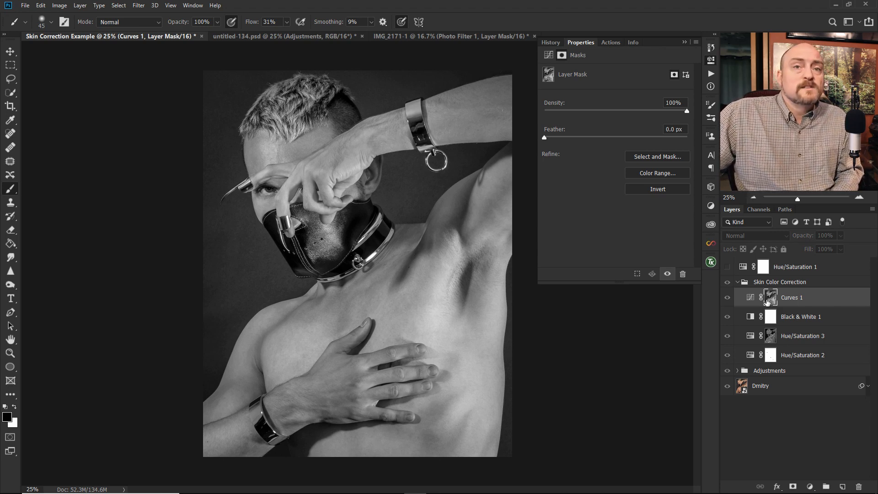
{"action": "left_click", "coordinate": [711, 64]}
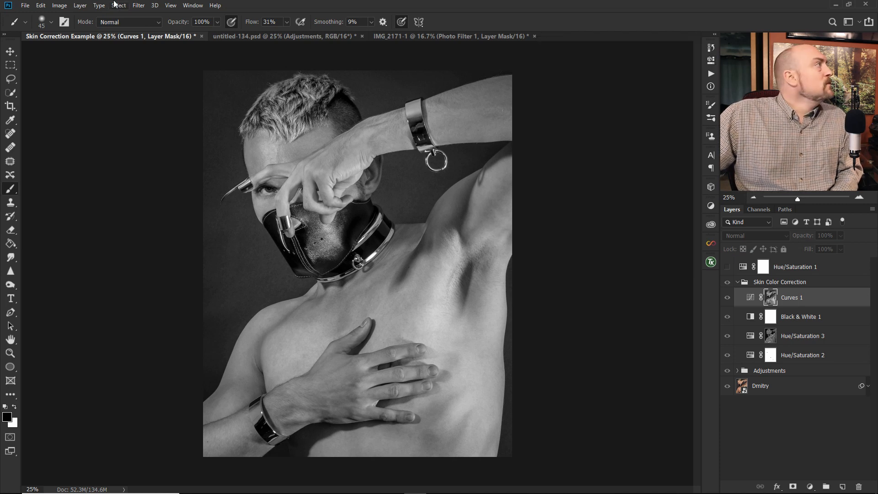
{"action": "left_click", "coordinate": [59, 5]}
{"action": "mouse_move", "coordinate": [92, 29]}
{"action": "left_click", "coordinate": [204, 48]}
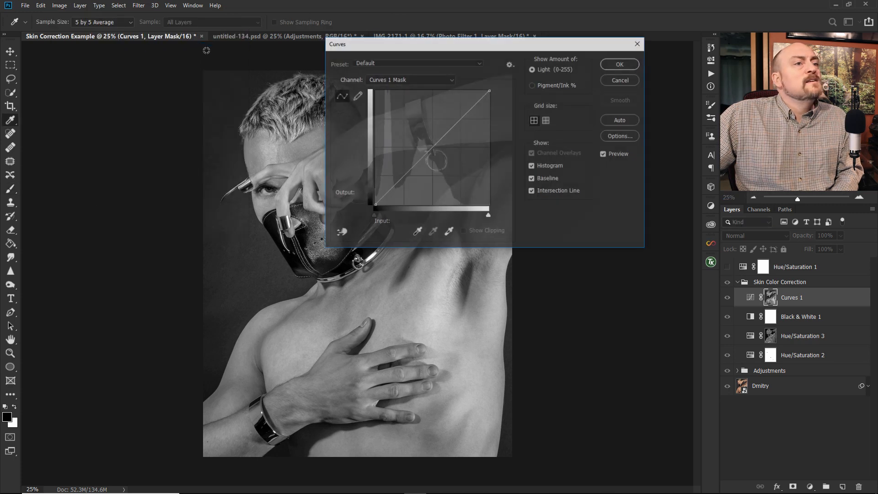
{"action": "left_click_drag", "start_coordinate": [371, 215], "coordinate": [405, 213]}
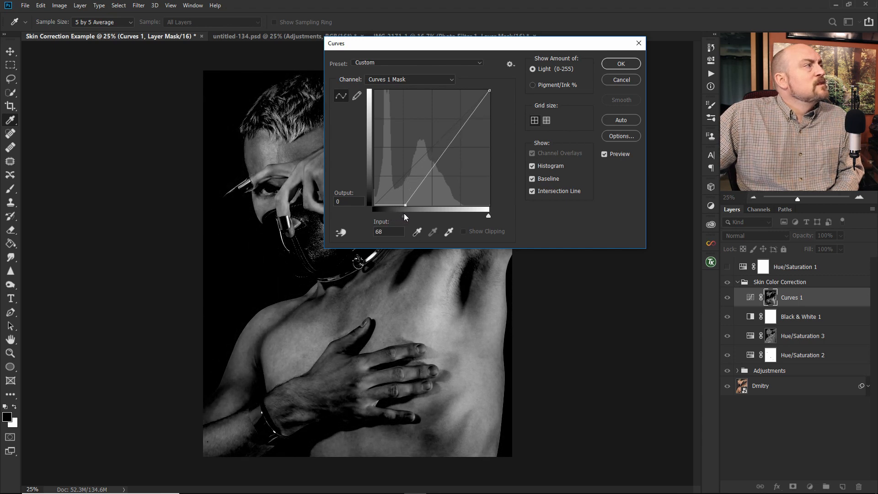
{"action": "left_click_drag", "start_coordinate": [405, 214], "coordinate": [406, 213]}
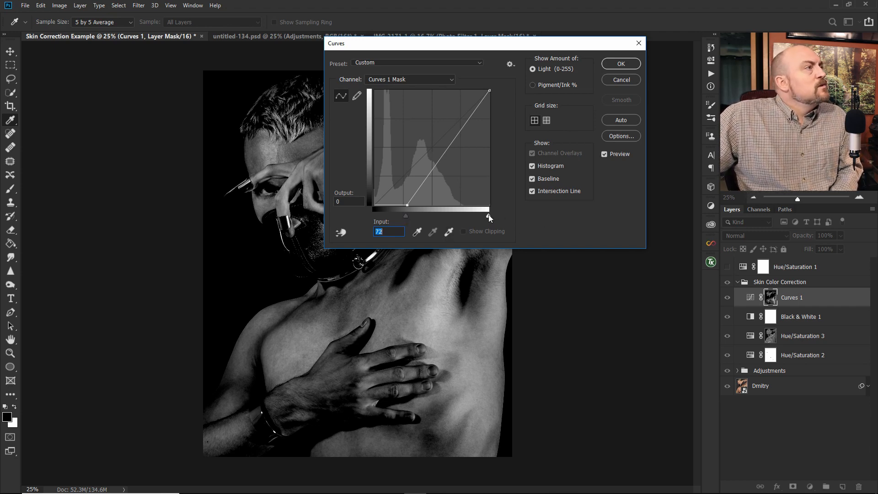
{"action": "left_click_drag", "start_coordinate": [489, 215], "coordinate": [468, 213]}
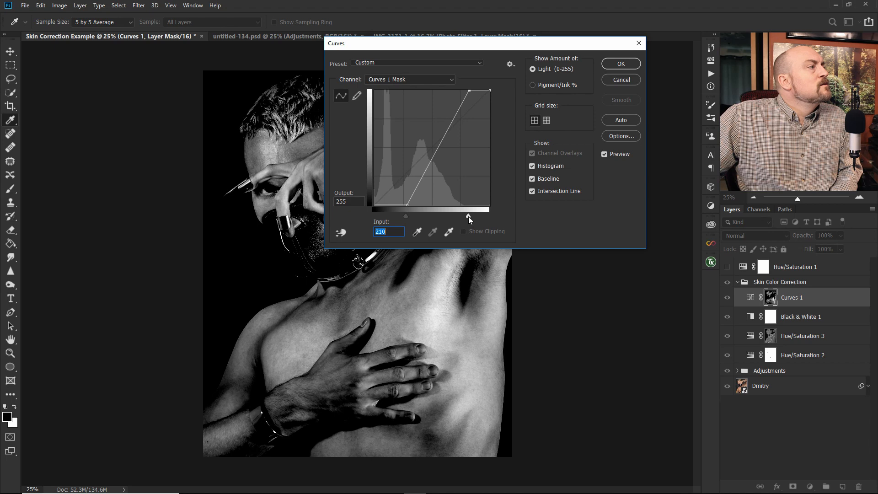
{"action": "left_click_drag", "start_coordinate": [469, 215], "coordinate": [467, 215]}
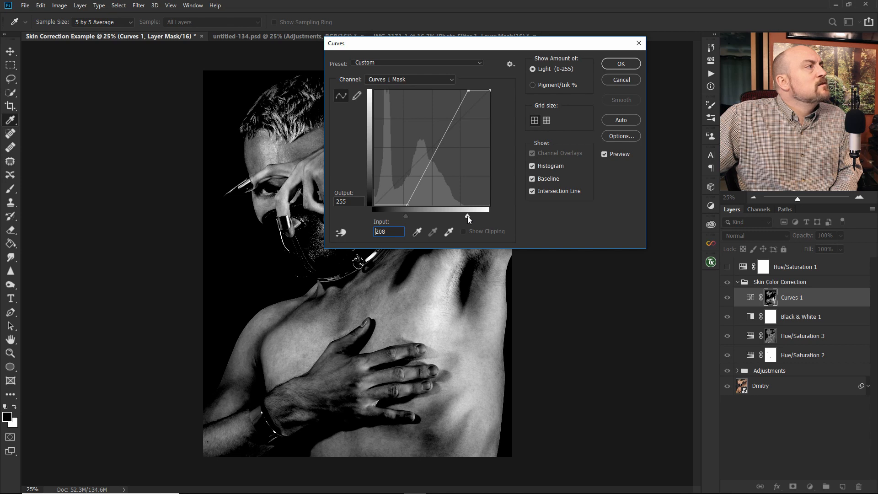
{"action": "left_click_drag", "start_coordinate": [467, 216], "coordinate": [468, 216]}
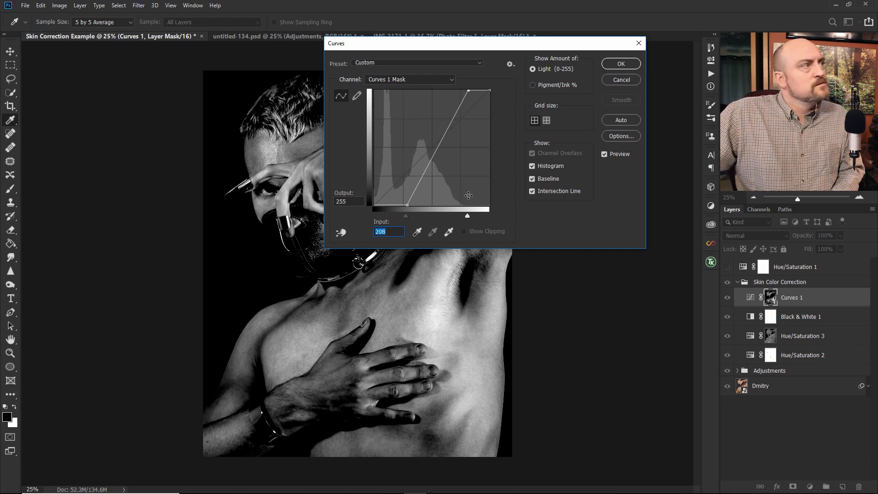
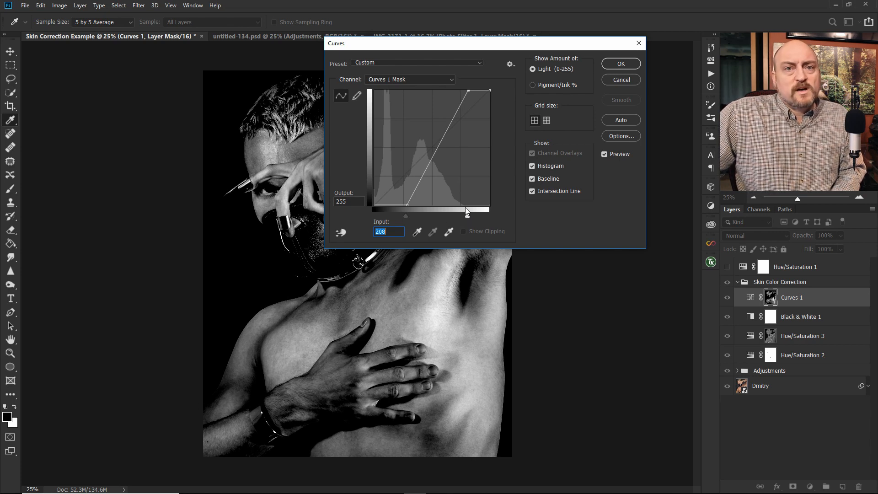
{"action": "left_click", "coordinate": [622, 65]}
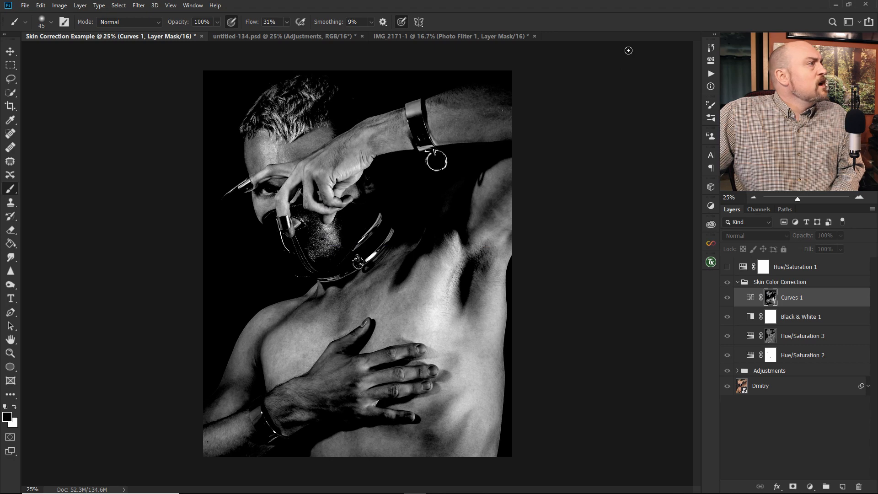
{"action": "left_click", "coordinate": [771, 301], "text": "alt"}
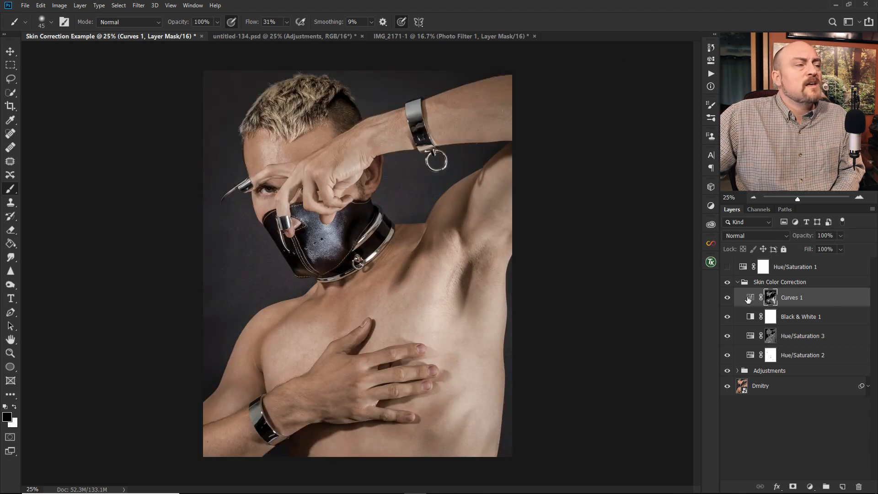
Set the Curves 1 adjustment's white point to input 208 and shape its midtones with a point at input 113, output 120.
{"action": "double_click", "coordinate": [750, 297]}
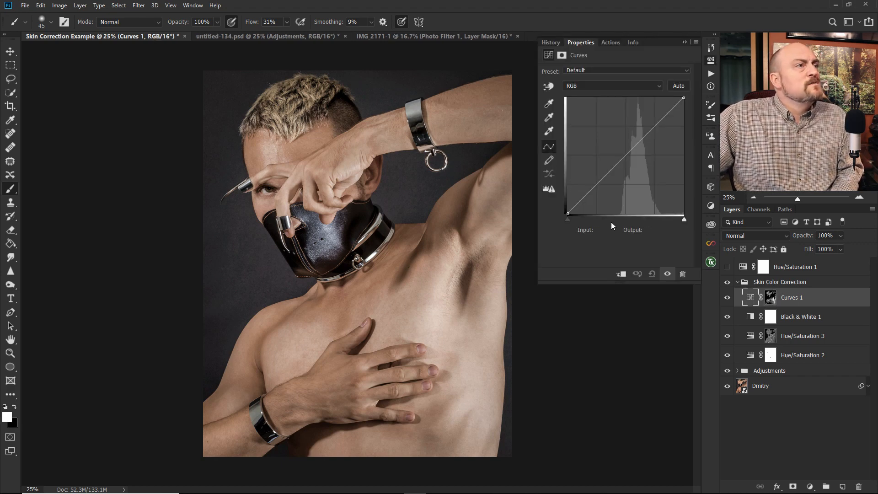
{"action": "left_click_drag", "start_coordinate": [684, 219], "coordinate": [661, 209]}
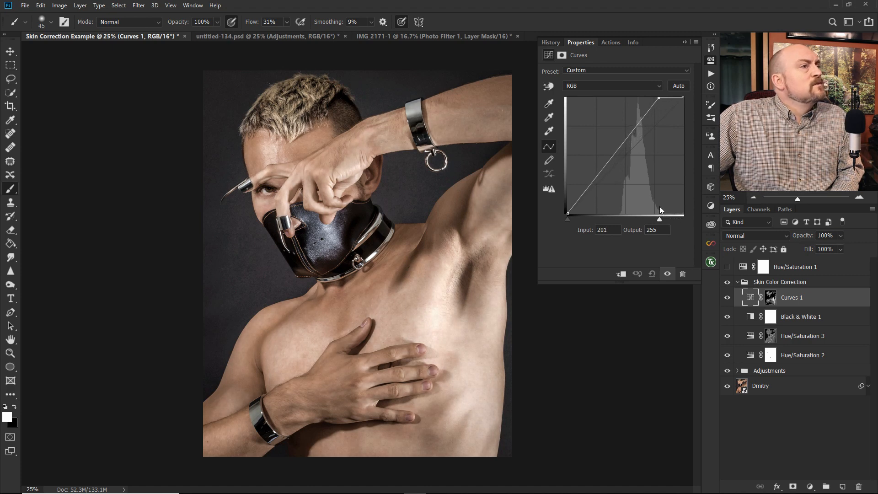
{"action": "left_click_drag", "start_coordinate": [660, 206], "coordinate": [663, 204]}
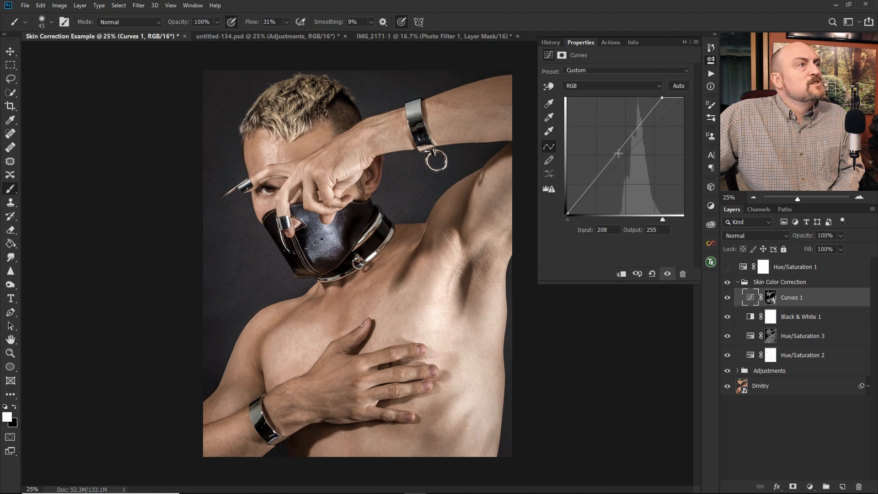
{"action": "left_click_drag", "start_coordinate": [616, 153], "coordinate": [621, 160]}
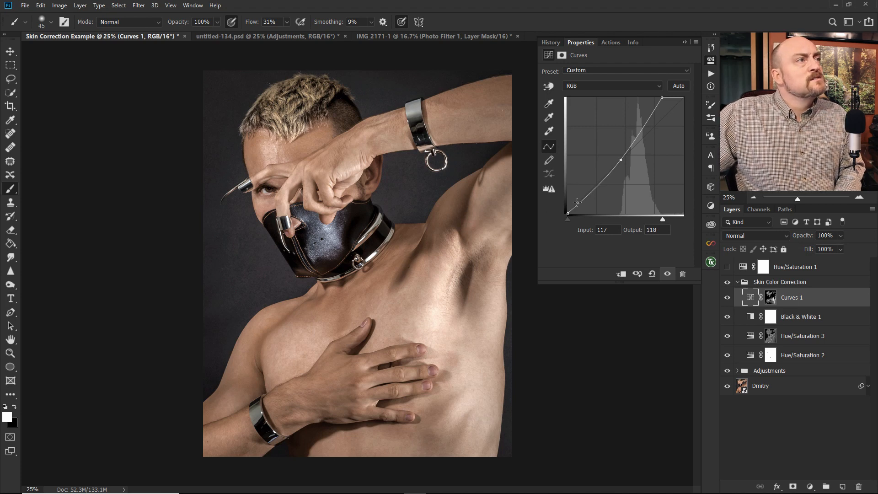
{"action": "mouse_move", "coordinate": [621, 160]}
{"action": "left_mouse_down"}
{"action": "mouse_move", "coordinate": [632, 149]}
{"action": "mouse_move", "coordinate": [618, 163]}
{"action": "left_mouse_up"}
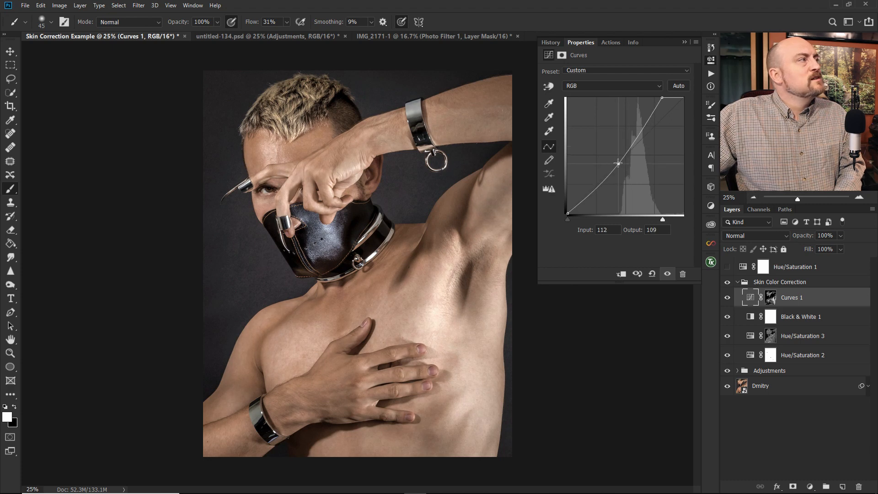
{"action": "left_click_drag", "start_coordinate": [618, 163], "coordinate": [629, 181]}
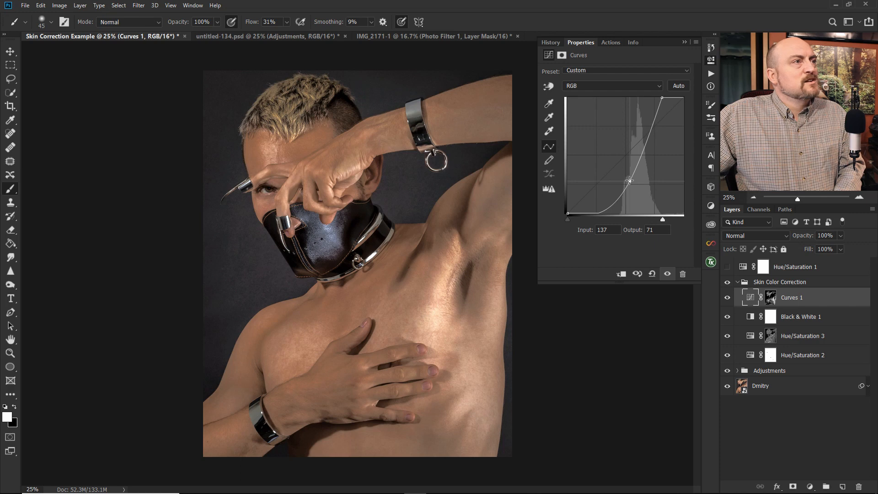
{"action": "left_click_drag", "start_coordinate": [630, 180], "coordinate": [618, 158]}
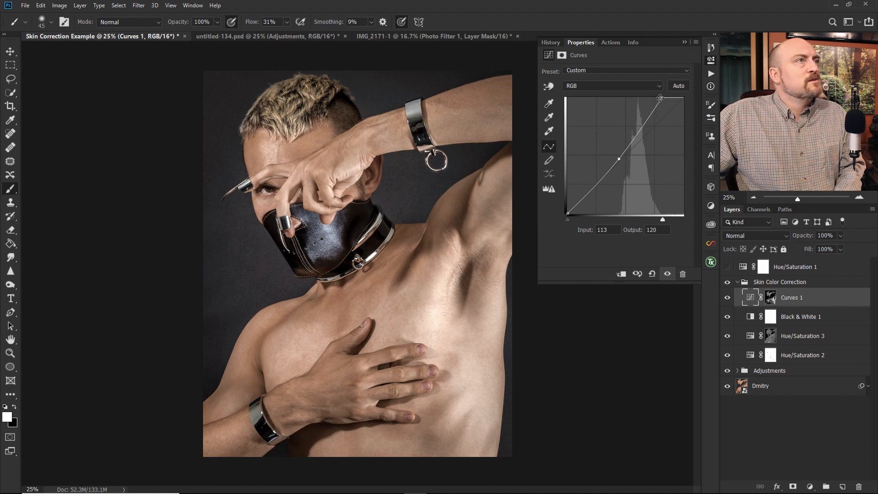
Brighten the skin highlights further by moving the Curves 1 white point to input 184, output 255.
{"action": "mouse_move", "coordinate": [662, 98]}
{"action": "left_mouse_down"}
{"action": "mouse_move", "coordinate": [649, 97]}
{"action": "mouse_move", "coordinate": [642, 124]}
{"action": "mouse_move", "coordinate": [652, 100]}
{"action": "left_mouse_up"}
{"action": "left_click_drag", "start_coordinate": [652, 100], "coordinate": [654, 100]}
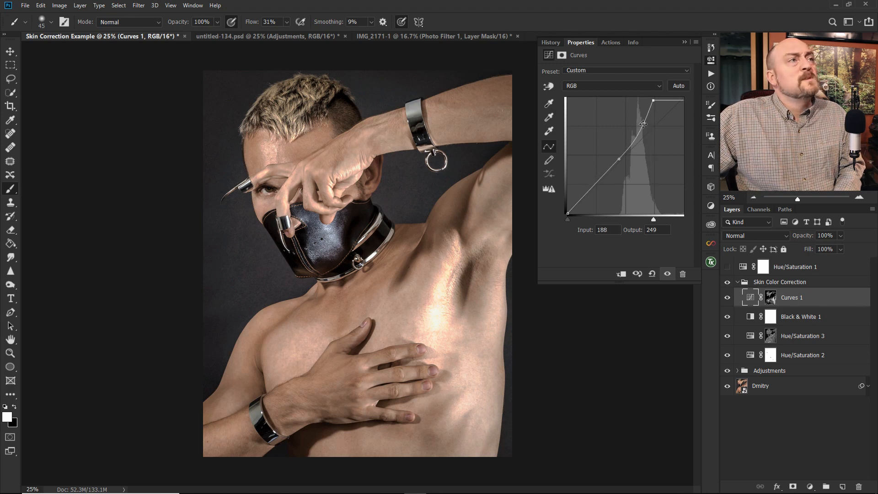
{"action": "left_click_drag", "start_coordinate": [644, 123], "coordinate": [656, 112]}
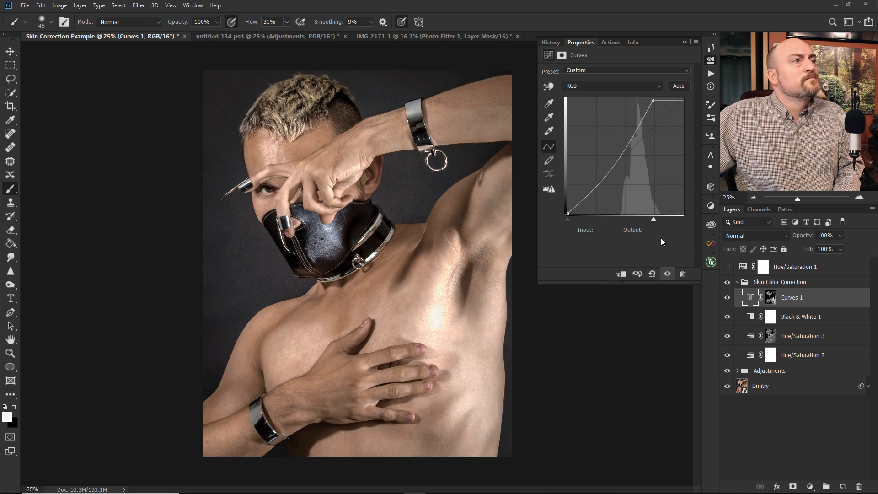
{"action": "left_click_drag", "start_coordinate": [653, 100], "coordinate": [657, 98]}
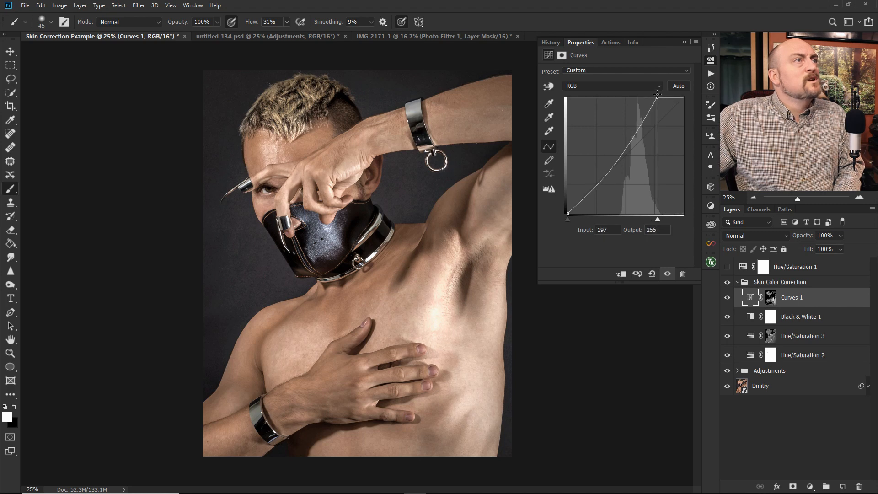
{"action": "left_click_drag", "start_coordinate": [654, 219], "coordinate": [653, 217]}
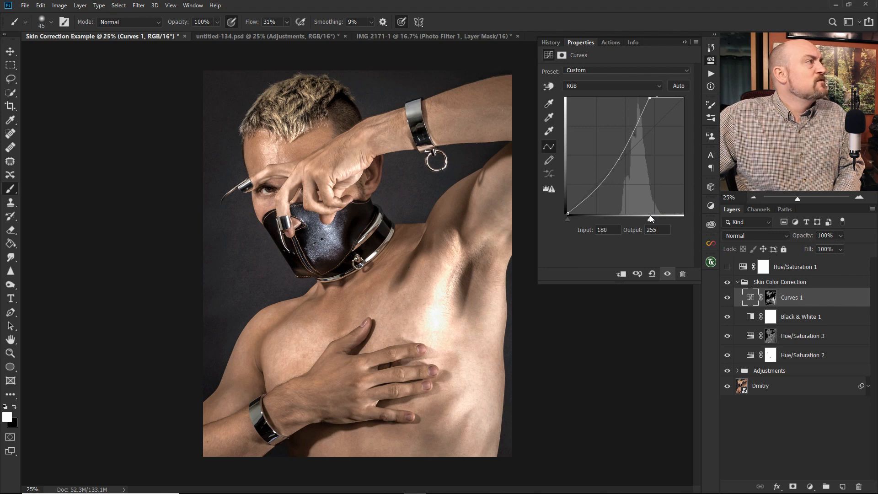
{"action": "left_click_drag", "start_coordinate": [651, 215], "coordinate": [652, 215]}
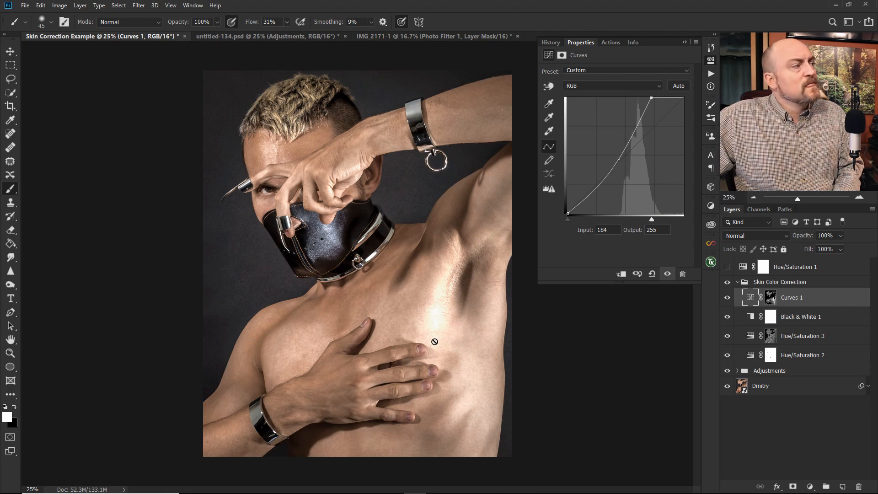
Display the Curves 1 layer mask on its own and set up the Burn tool with a 175 px brush and 25% exposure.
{"action": "left_click", "coordinate": [770, 299]}
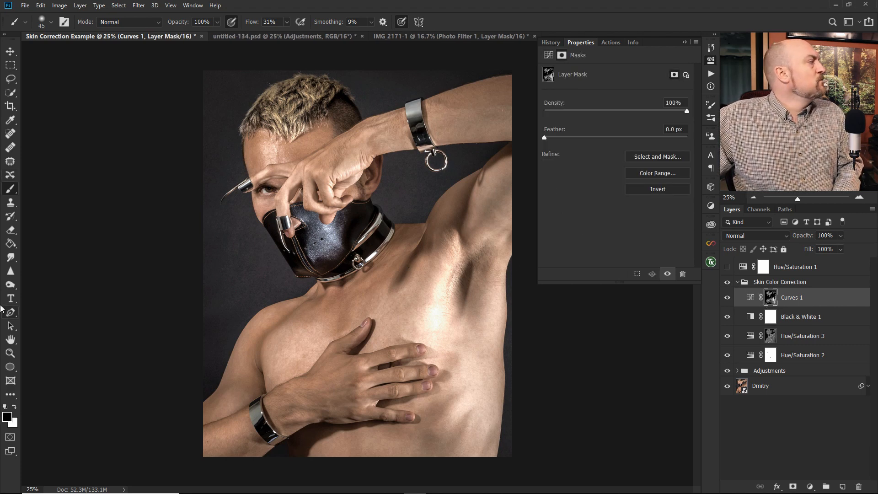
{"action": "left_click", "coordinate": [11, 286]}
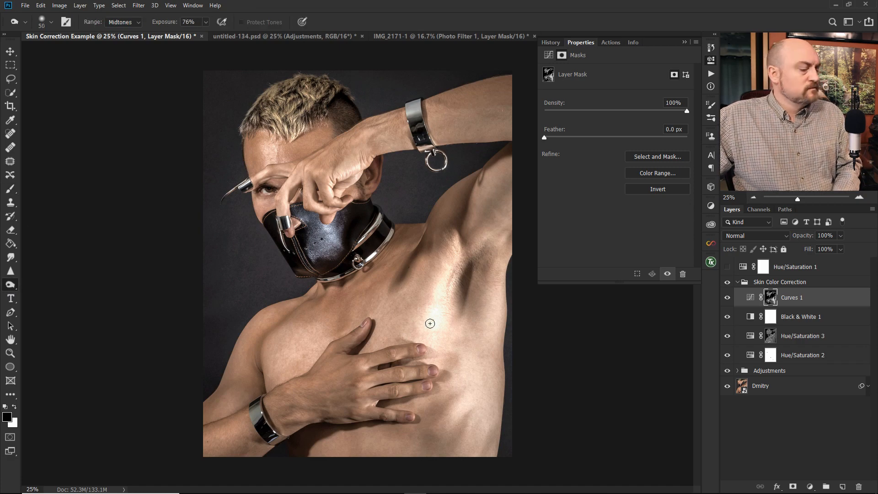
{"action": "left_click", "coordinate": [771, 298], "text": "alt"}
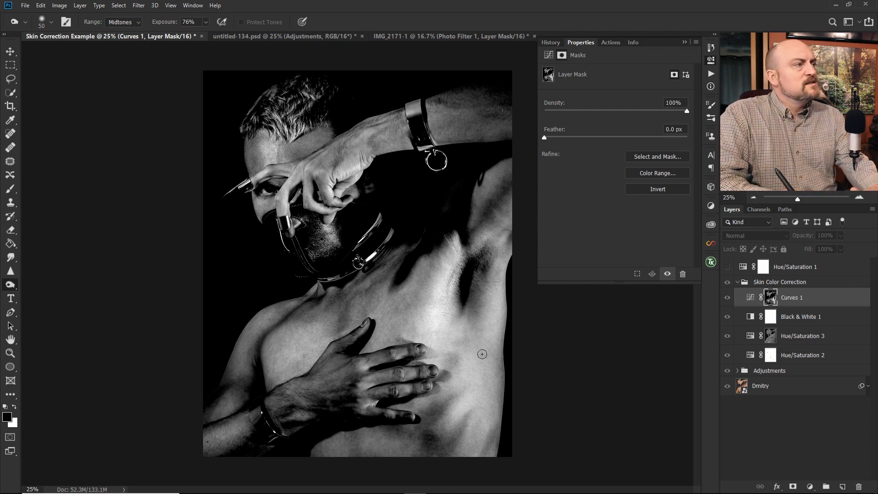
{"action": "key", "text": "bracketright"}
{"action": "key", "text": "bracketright"}
{"action": "key", "text": "bracketright"}
{"action": "key", "text": "bracketright"}
{"action": "key", "text": "bracketright"}
{"action": "key", "text": "bracketright"}
{"action": "key", "text": "bracketright"}
{"action": "key", "text": "bracketright"}
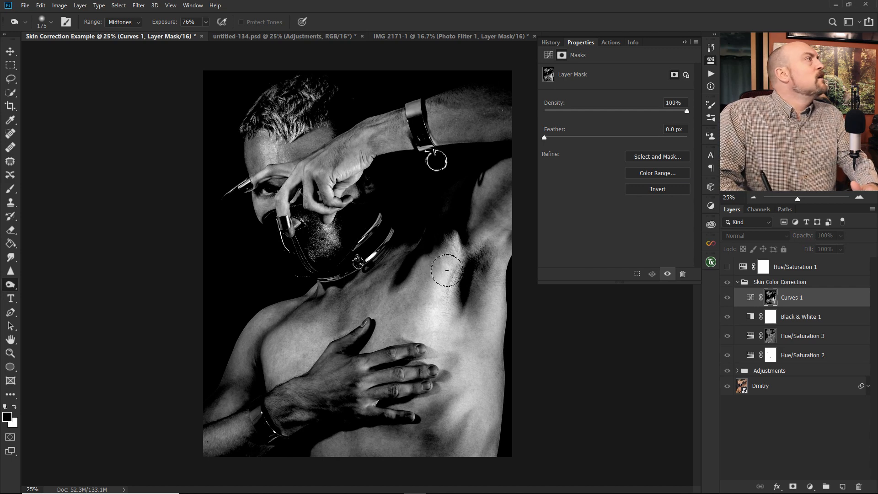
{"action": "left_click_drag", "start_coordinate": [164, 24], "coordinate": [159, 22]}
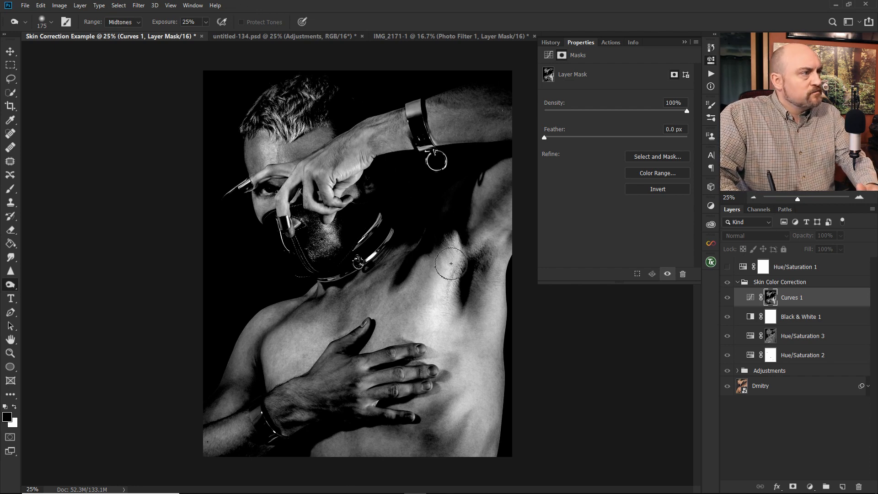
Burn the bright chest area of the Curves 1 mask in the Midtones range with a 250 px brush.
{"action": "key", "text": "bracketleft"}
{"action": "key", "text": "bracketright"}
{"action": "key", "text": "bracketright"}
{"action": "key", "text": "bracketright"}
{"action": "key", "text": "bracketright"}
{"action": "mouse_move", "coordinate": [430, 321]}
{"action": "left_mouse_down"}
{"action": "mouse_move", "coordinate": [422, 323]}
{"action": "mouse_move", "coordinate": [422, 313]}
{"action": "mouse_move", "coordinate": [417, 333]}
{"action": "mouse_move", "coordinate": [433, 290]}
{"action": "mouse_move", "coordinate": [452, 276]}
{"action": "left_mouse_up"}
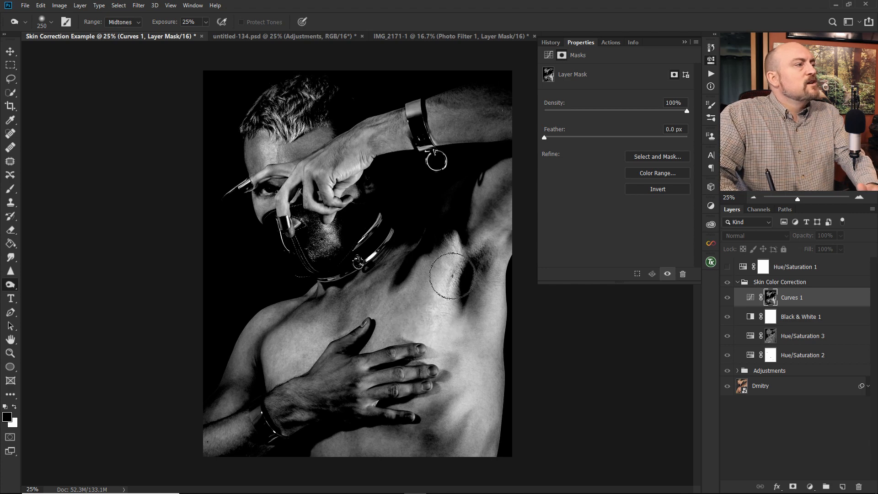
Reduce the Burn brush to 90 px and set its tonal range to Highlights.
{"action": "key", "text": "bracketleft"}
{"action": "key", "text": "bracketleft"}
{"action": "key", "text": "bracketleft"}
{"action": "key", "text": "bracketleft"}
{"action": "key", "text": "bracketleft"}
{"action": "key", "text": "bracketleft"}
{"action": "left_click", "coordinate": [127, 26]}
{"action": "left_click", "coordinate": [121, 47]}
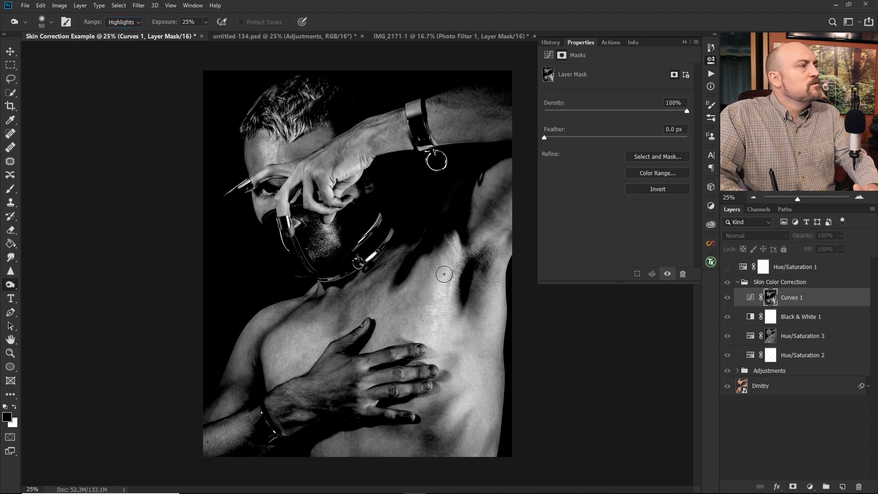
Burn the mask's highlights on the upper chest with a 175 px brush.
{"action": "key", "text": "bracketright"}
{"action": "key", "text": "bracketright"}
{"action": "key", "text": "bracketright"}
{"action": "key", "text": "bracketright"}
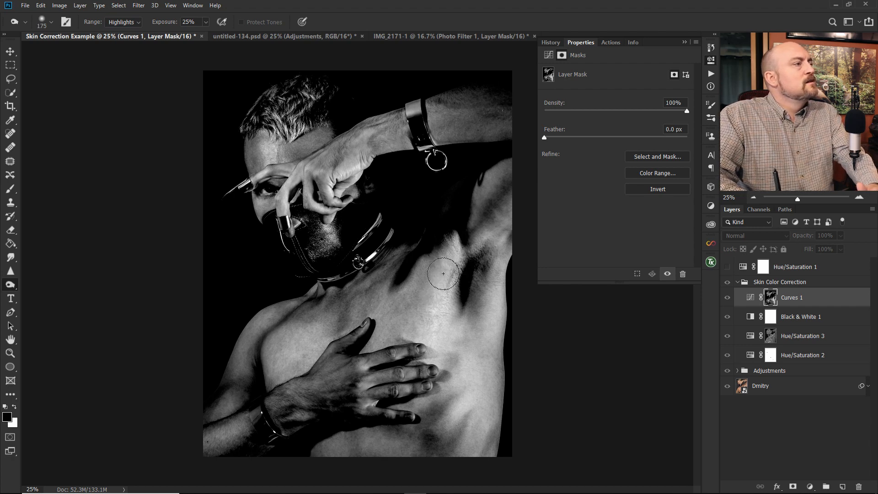
Undo all burn strokes on the mask by returning to the Modify Curves Layer history state.
{"action": "left_click", "coordinate": [551, 42]}
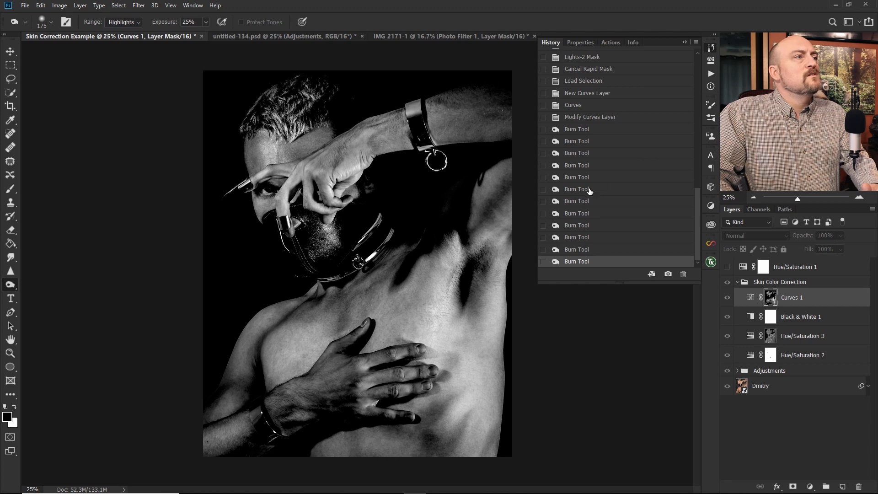
{"action": "left_click", "coordinate": [590, 117]}
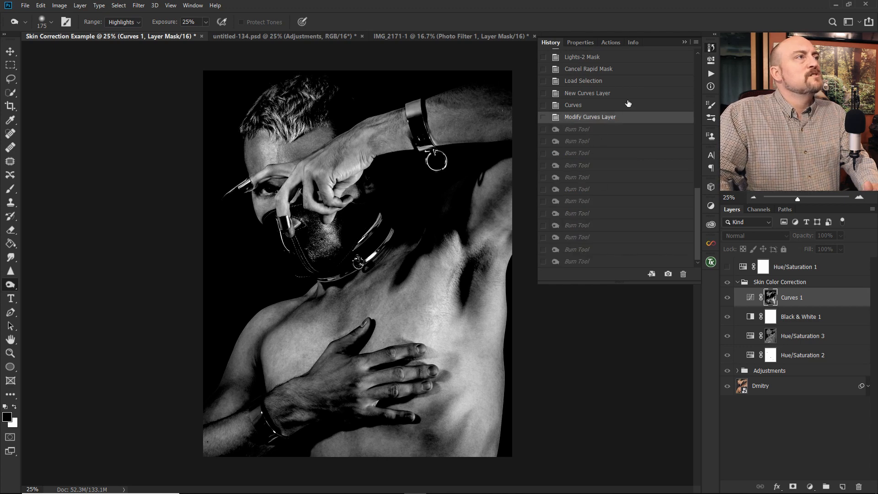
{"action": "left_click", "coordinate": [710, 163]}
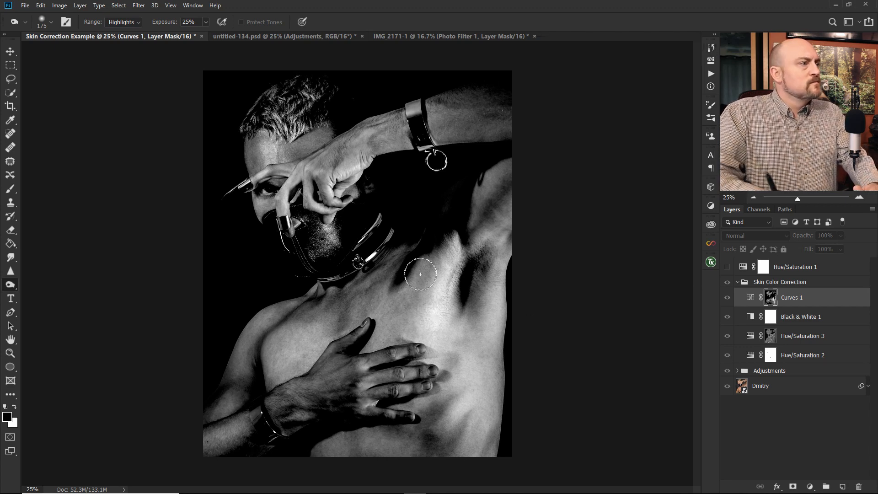
Burn the broad chest highlight on the Curves 1 mask with a 250 px brush.
{"action": "key", "text": "bracketright"}
{"action": "key", "text": "bracketright"}
{"action": "key", "text": "bracketright"}
{"action": "key", "text": "bracketleft"}
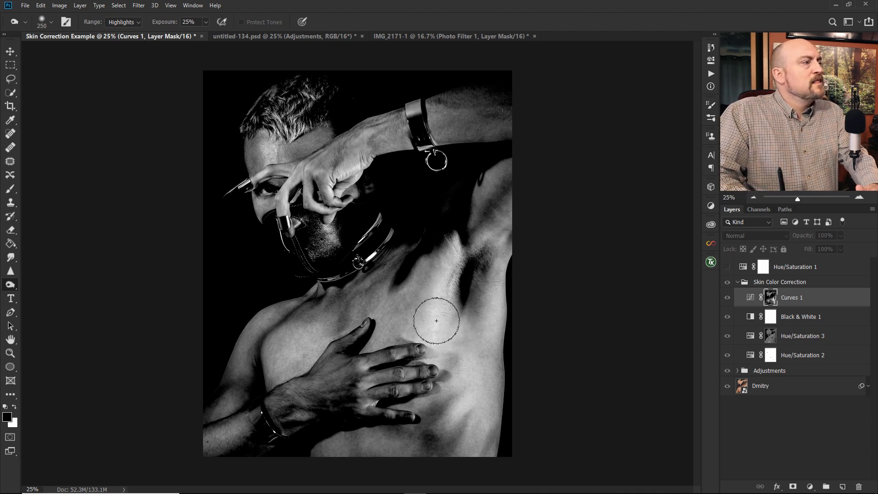
Burn the smaller mask highlights between chest and armpit with brushes from 70 to 125 px.
{"action": "key", "text": "bracketleft"}
{"action": "key", "text": "bracketleft"}
{"action": "key", "text": "bracketleft"}
{"action": "key", "text": "bracketleft"}
{"action": "key", "text": "bracketleft"}
{"action": "key", "text": "bracketleft"}
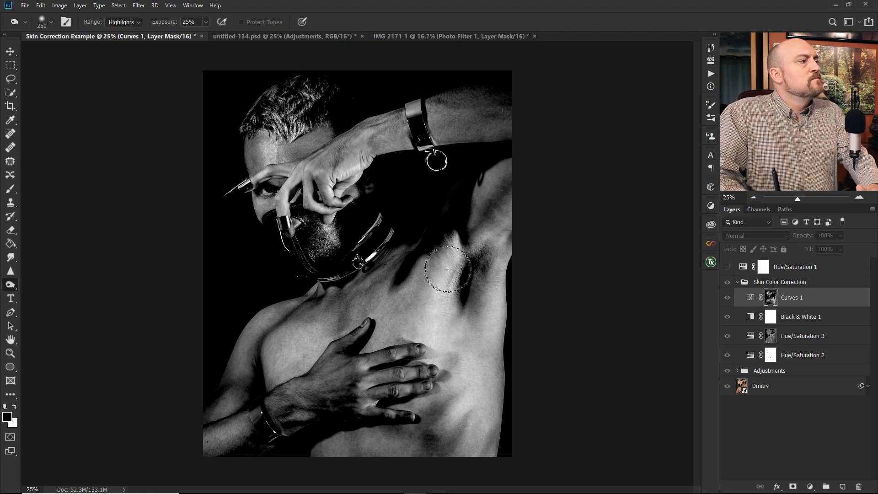
{"action": "key", "text": "bracketleft"}
{"action": "key", "text": "bracketleft"}
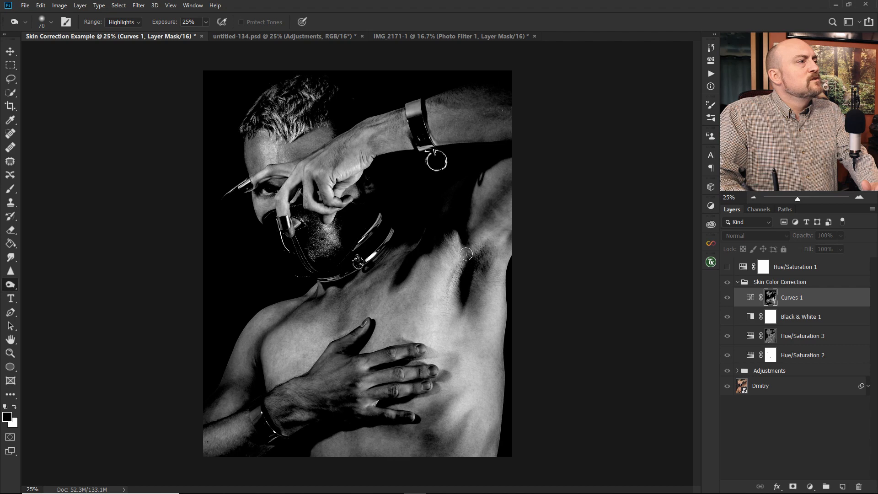
{"action": "key", "text": "bracketright"}
{"action": "key", "text": "bracketright"}
{"action": "key", "text": "bracketright"}
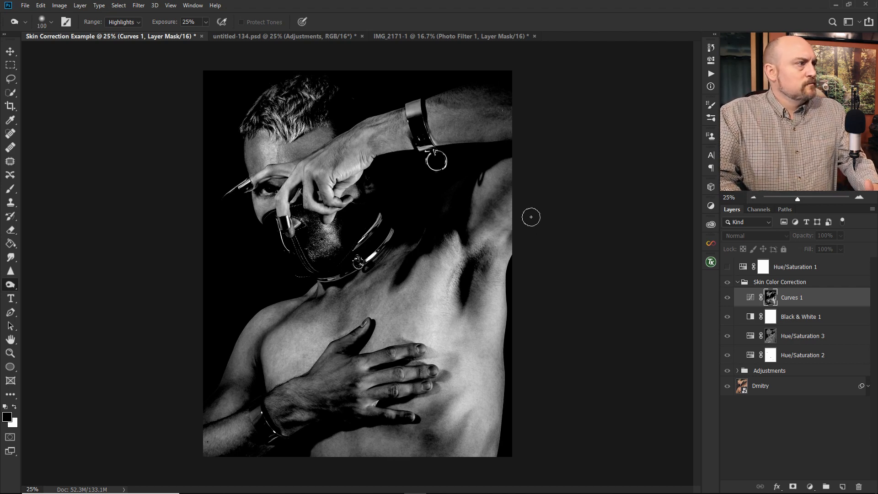
{"action": "key", "text": "bracketright"}
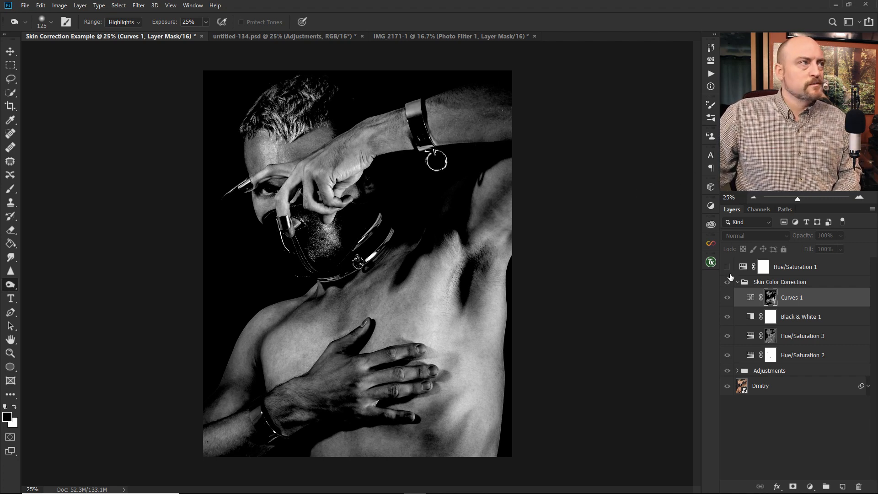
Return to the normal image view and compare the portrait with Curves 1 hidden and shown.
{"action": "left_click", "coordinate": [771, 299], "text": "alt"}
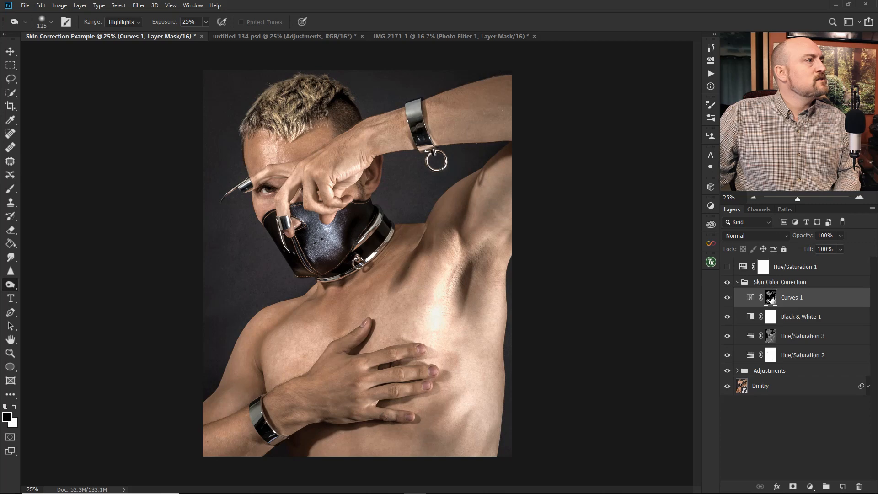
{"action": "left_click", "coordinate": [728, 299]}
{"action": "left_click", "coordinate": [728, 299]}
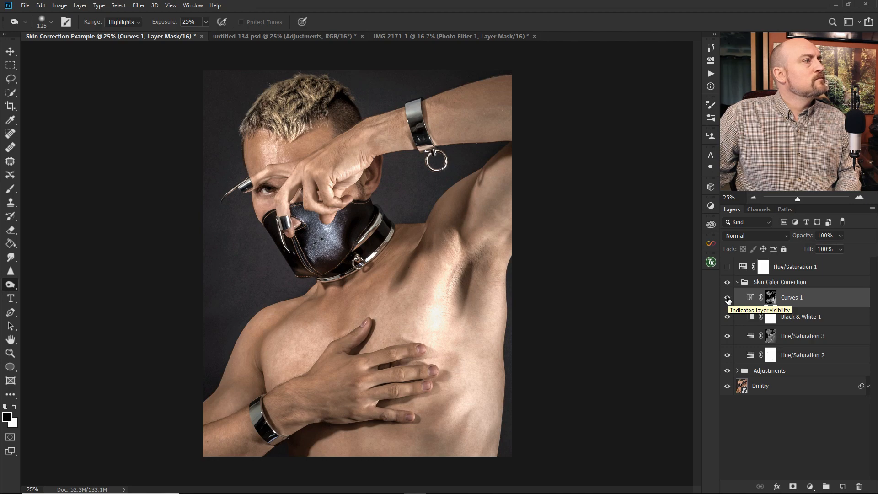
Display the Curves 1 mask again and burn down the chest highlights further, ending with a 250 px brush.
{"action": "left_click", "coordinate": [770, 298], "text": "alt"}
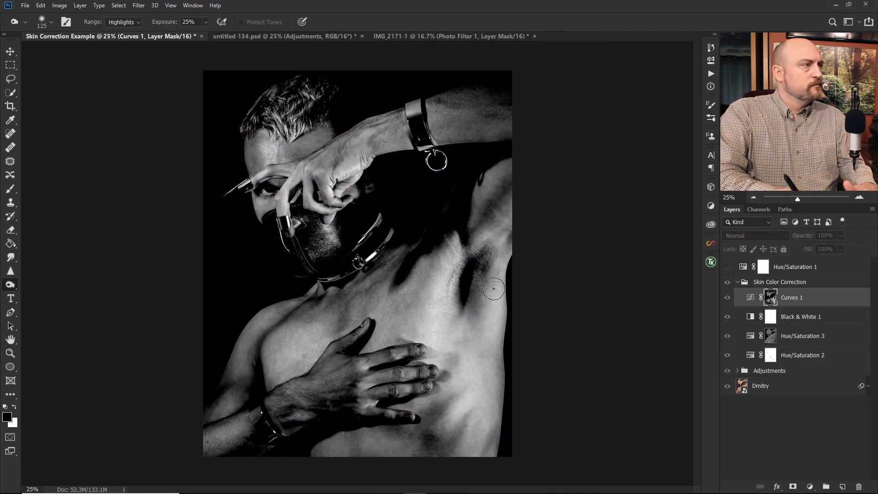
{"action": "key", "text": "bracketright"}
{"action": "mouse_move", "coordinate": [441, 295]}
{"action": "left_mouse_down"}
{"action": "mouse_move", "coordinate": [443, 275]}
{"action": "mouse_move", "coordinate": [461, 267]}
{"action": "mouse_move", "coordinate": [451, 304]}
{"action": "mouse_move", "coordinate": [454, 245]}
{"action": "mouse_move", "coordinate": [427, 307]}
{"action": "left_mouse_up"}
{"action": "key", "text": "bracketleft"}
{"action": "key", "text": "bracketleft"}
{"action": "key", "text": "bracketleft"}
{"action": "key", "text": "bracketleft"}
{"action": "key", "text": "bracketleft"}
{"action": "key", "text": "bracketright"}
{"action": "key", "text": "bracketright"}
{"action": "key", "text": "bracketright"}
{"action": "key", "text": "bracketright"}
{"action": "key", "text": "bracketright"}
{"action": "key", "text": "bracketright"}
{"action": "key", "text": "bracketright"}
{"action": "key", "text": "bracketright"}
{"action": "mouse_move", "coordinate": [454, 266]}
{"action": "left_mouse_down"}
{"action": "mouse_move", "coordinate": [446, 318]}
{"action": "mouse_move", "coordinate": [437, 322]}
{"action": "mouse_move", "coordinate": [441, 283]}
{"action": "mouse_move", "coordinate": [454, 296]}
{"action": "mouse_move", "coordinate": [450, 275]}
{"action": "mouse_move", "coordinate": [415, 321]}
{"action": "mouse_move", "coordinate": [393, 311]}
{"action": "left_mouse_up"}
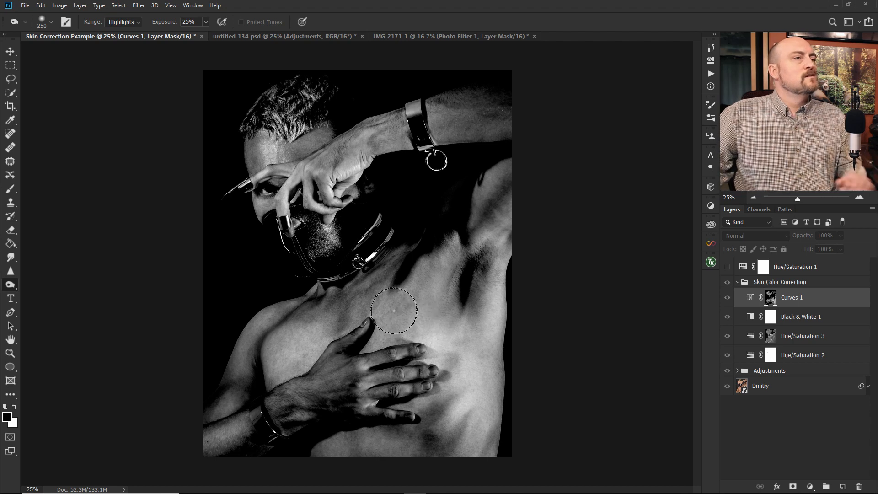
Return to the normal image view and burn the remaining chest hotspot on the mask with 100 and 150 px brushes.
{"action": "left_click", "coordinate": [772, 297], "text": "alt"}
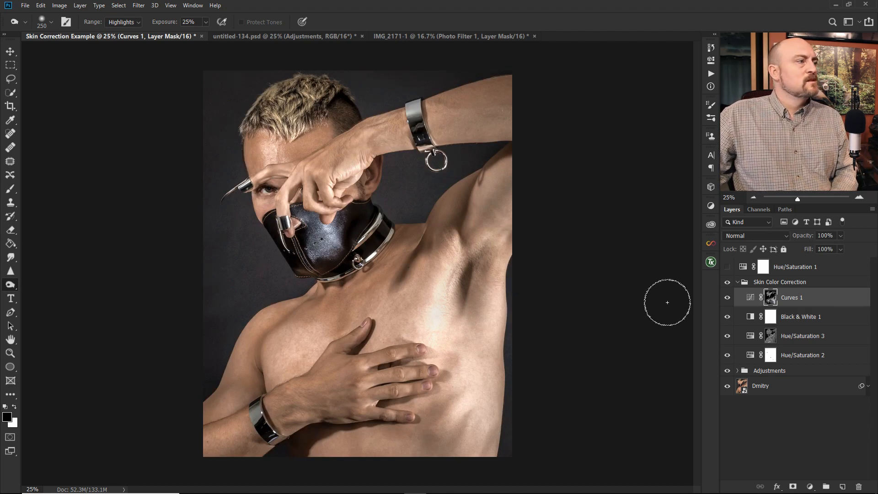
{"action": "key", "text": "bracketleft"}
{"action": "key", "text": "bracketleft"}
{"action": "key", "text": "bracketleft"}
{"action": "key", "text": "bracketleft"}
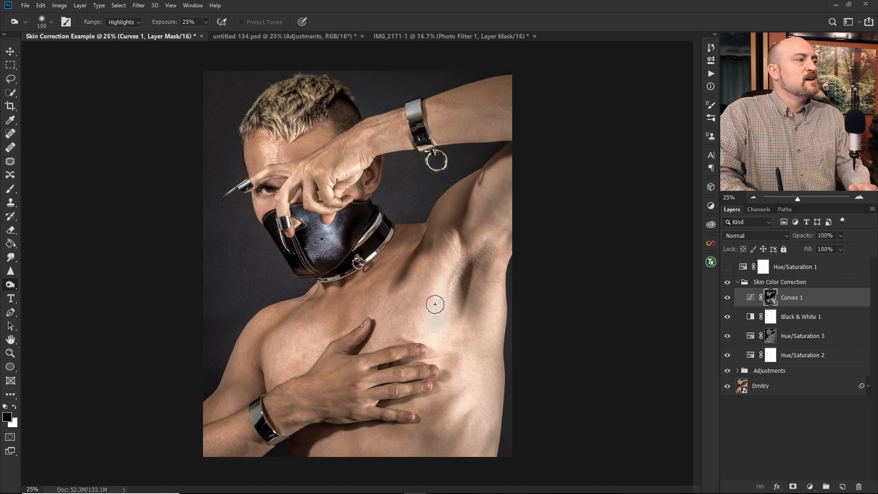
{"action": "key", "text": "bracketright"}
{"action": "key", "text": "bracketright"}
{"action": "mouse_move", "coordinate": [443, 281]}
{"action": "left_mouse_down"}
{"action": "mouse_move", "coordinate": [456, 266]}
{"action": "mouse_move", "coordinate": [435, 291]}
{"action": "mouse_move", "coordinate": [436, 303]}
{"action": "mouse_move", "coordinate": [452, 292]}
{"action": "mouse_move", "coordinate": [439, 321]}
{"action": "mouse_move", "coordinate": [474, 249]}
{"action": "mouse_move", "coordinate": [448, 250]}
{"action": "mouse_move", "coordinate": [456, 255]}
{"action": "mouse_move", "coordinate": [427, 315]}
{"action": "mouse_move", "coordinate": [470, 317]}
{"action": "mouse_move", "coordinate": [418, 336]}
{"action": "mouse_move", "coordinate": [417, 306]}
{"action": "left_mouse_up"}
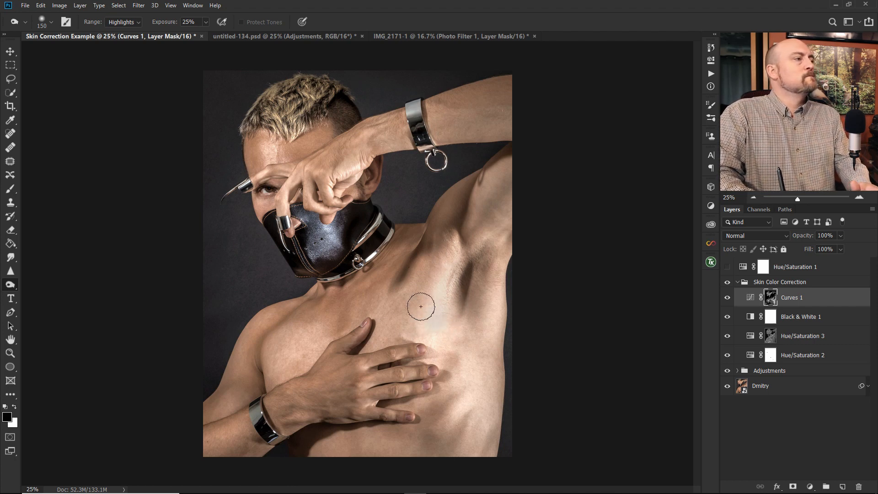
Compare the chest highlights repeatedly with the Curves 1 layer hidden and shown.
{"action": "left_click", "coordinate": [727, 297]}
{"action": "left_click", "coordinate": [727, 298]}
{"action": "left_click", "coordinate": [728, 298]}
{"action": "left_click", "coordinate": [729, 298]}
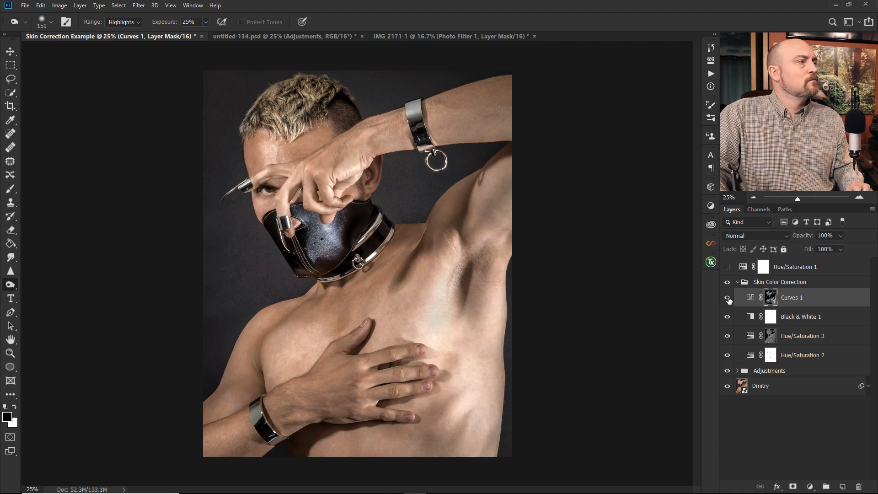
{"action": "left_click", "coordinate": [728, 298]}
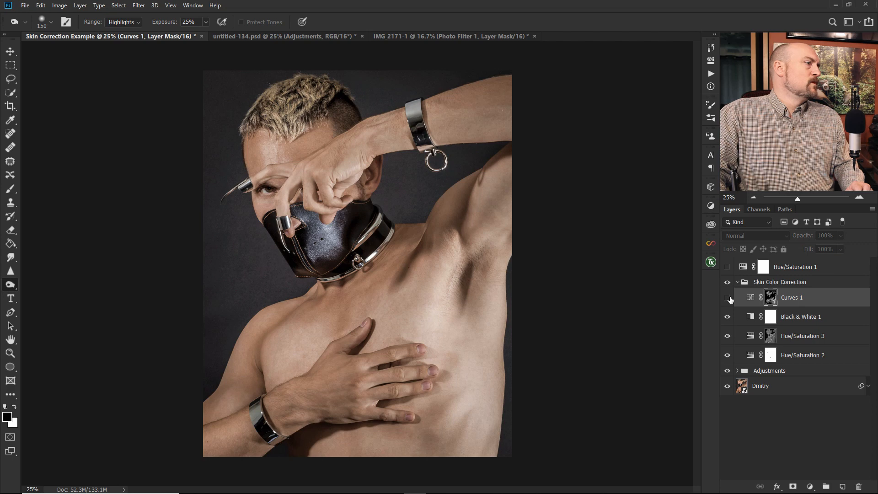
{"action": "left_click", "coordinate": [728, 299]}
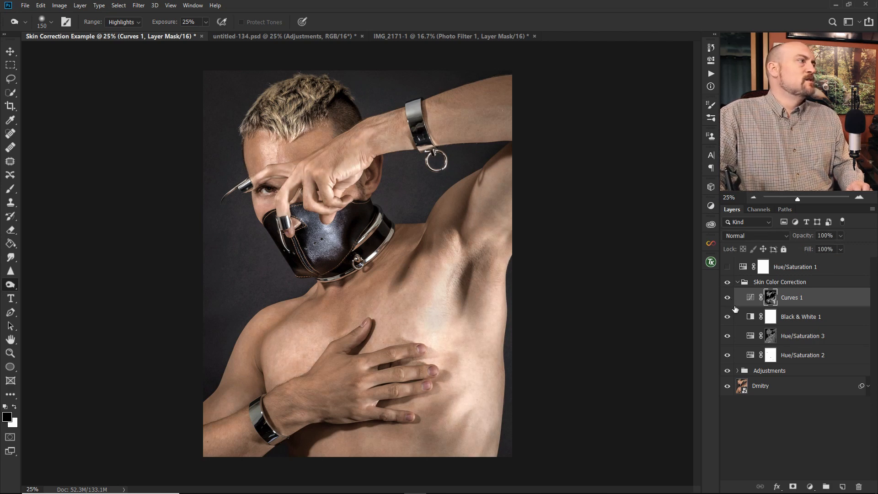
Set the Curves 1 blend mode to Luminosity and check its effect by hiding and showing the layer.
{"action": "left_click", "coordinate": [776, 238]}
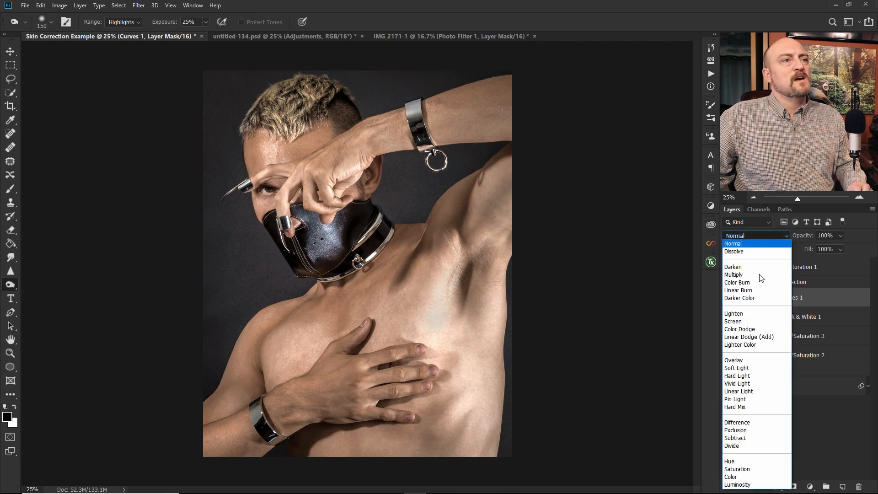
{"action": "left_click", "coordinate": [750, 487]}
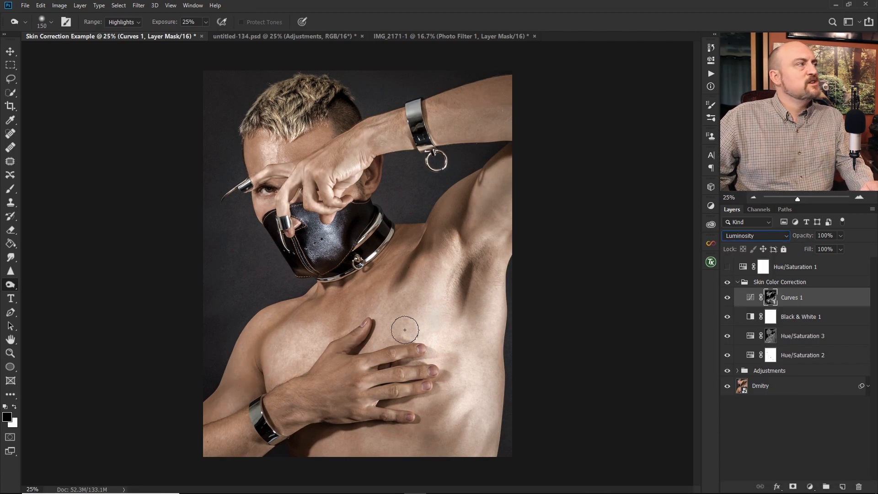
{"action": "left_click", "coordinate": [727, 300]}
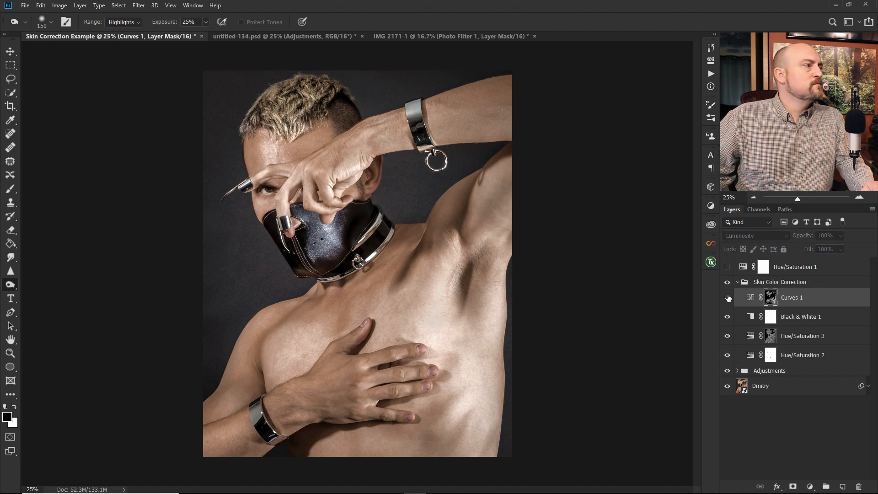
{"action": "left_click", "coordinate": [728, 298]}
{"action": "left_click", "coordinate": [728, 298]}
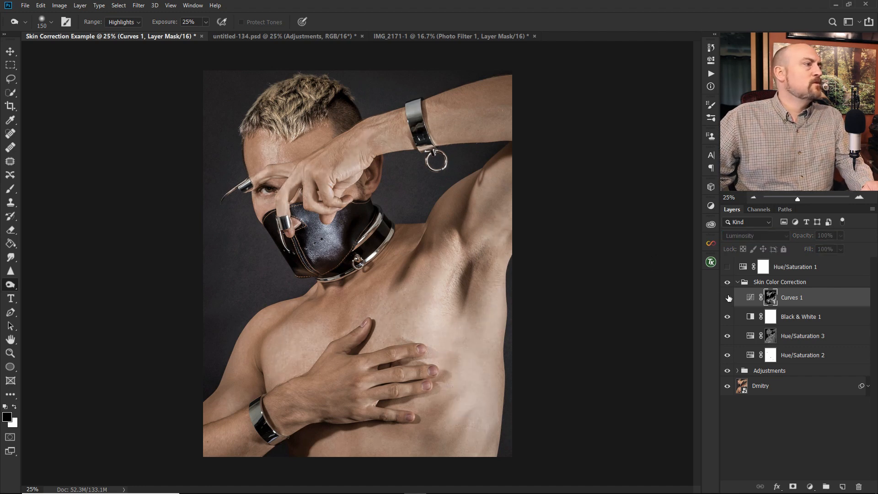
{"action": "left_click", "coordinate": [728, 298]}
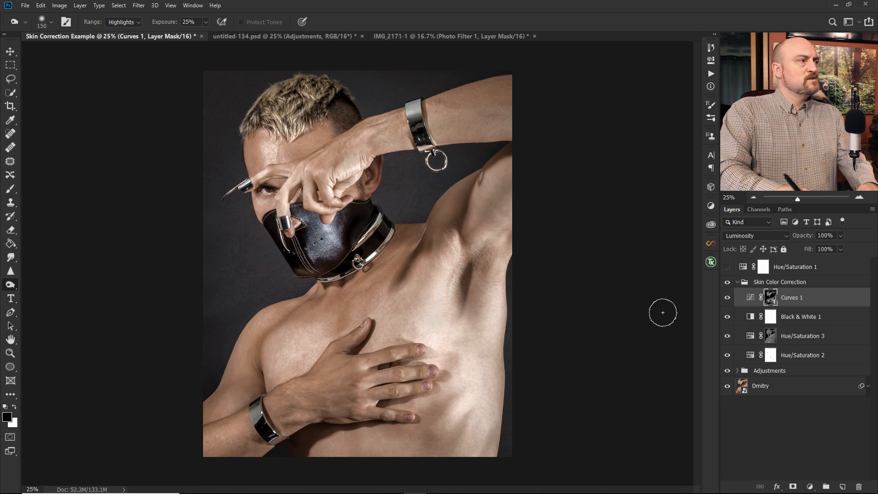
Enlarge the Burn brush to 250 px for the chest highlight and compare the image without and with Curves 1.
{"action": "key", "text": "bracketright"}
{"action": "key", "text": "bracketright"}
{"action": "key", "text": "bracketright"}
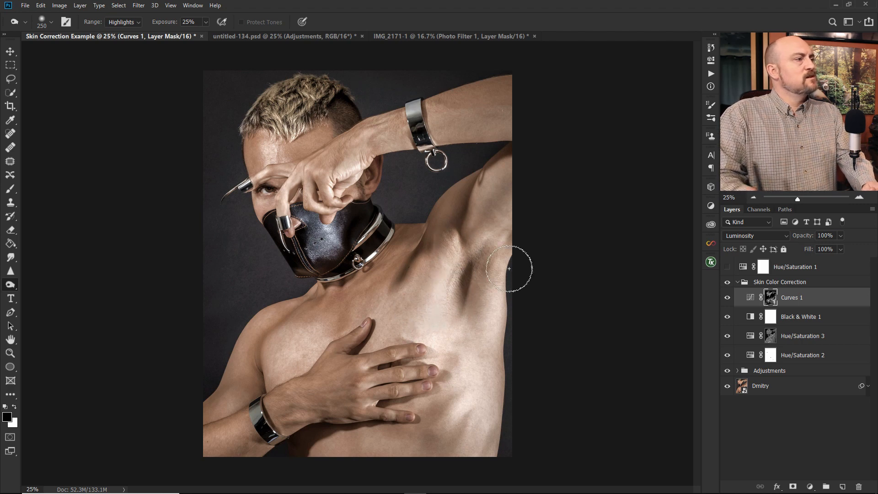
{"action": "left_click", "coordinate": [728, 298]}
{"action": "left_click", "coordinate": [727, 298]}
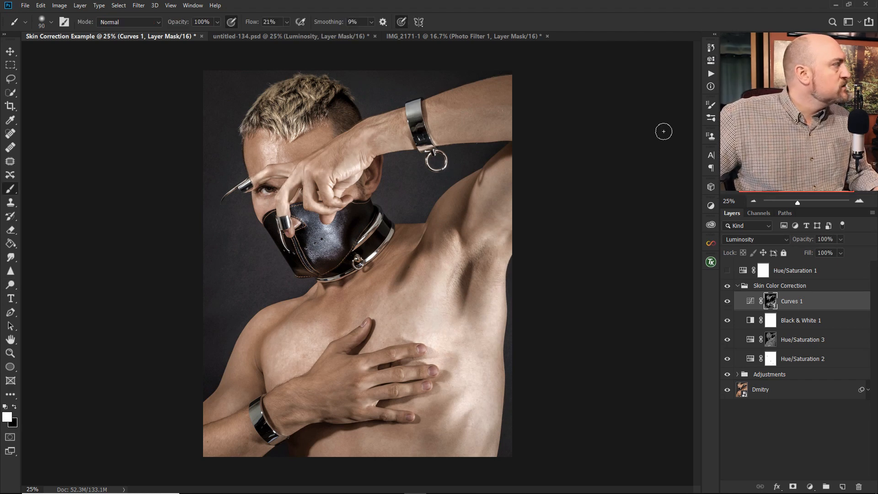
Add a Curves adjustment layer above Curves 1 and enable its on-image adjustment with a 3 by 3 Average sample size.
{"action": "left_click", "coordinate": [11, 52]}
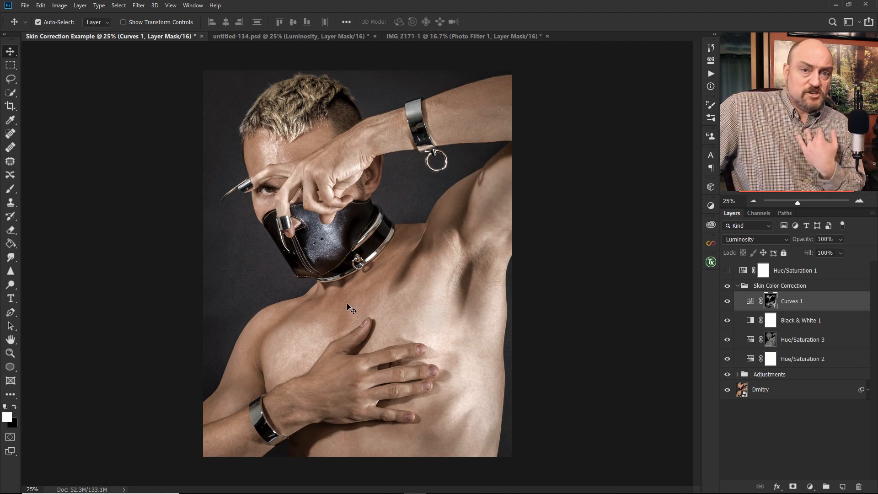
{"action": "left_click", "coordinate": [811, 485]}
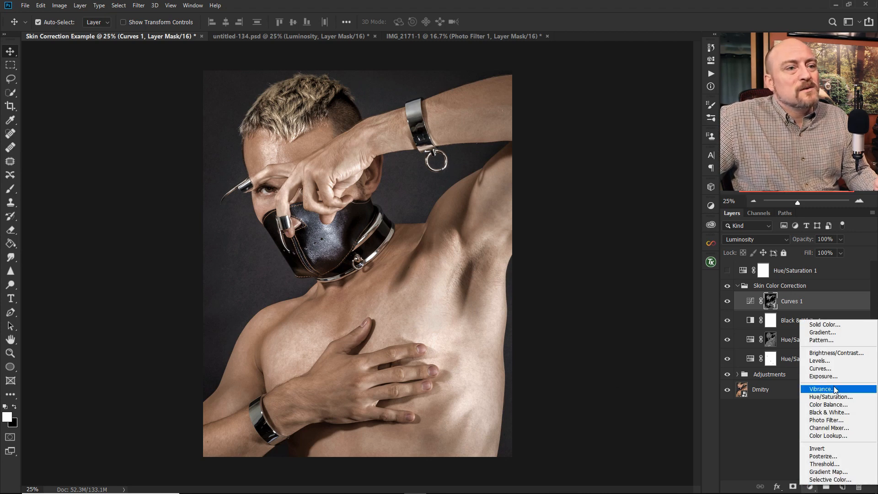
{"action": "left_click", "coordinate": [820, 369]}
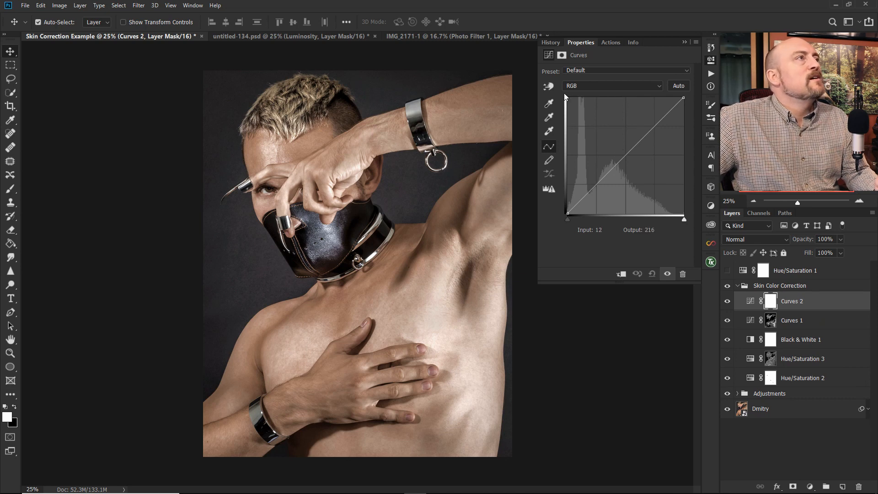
{"action": "left_click", "coordinate": [549, 86]}
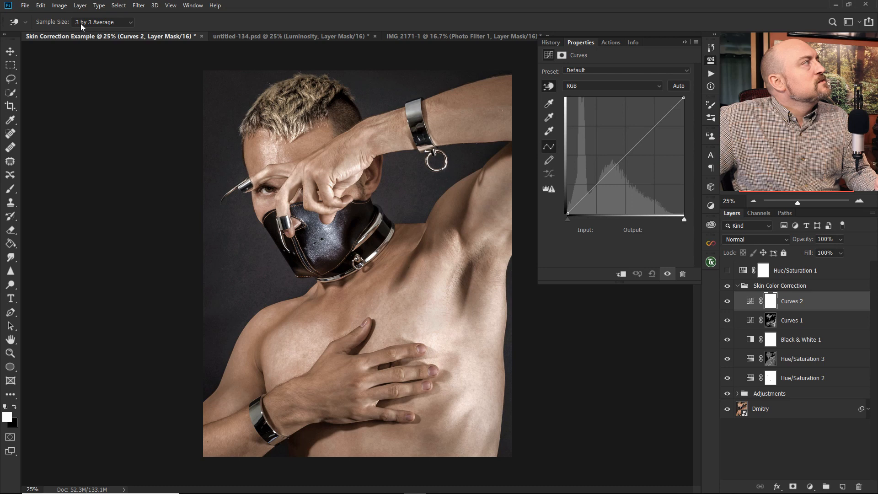
{"action": "left_click", "coordinate": [103, 23]}
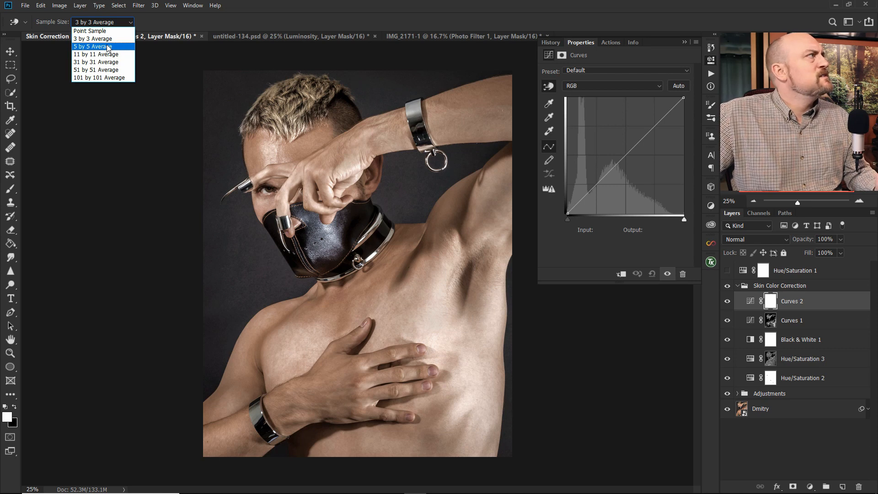
{"action": "left_click", "coordinate": [105, 40]}
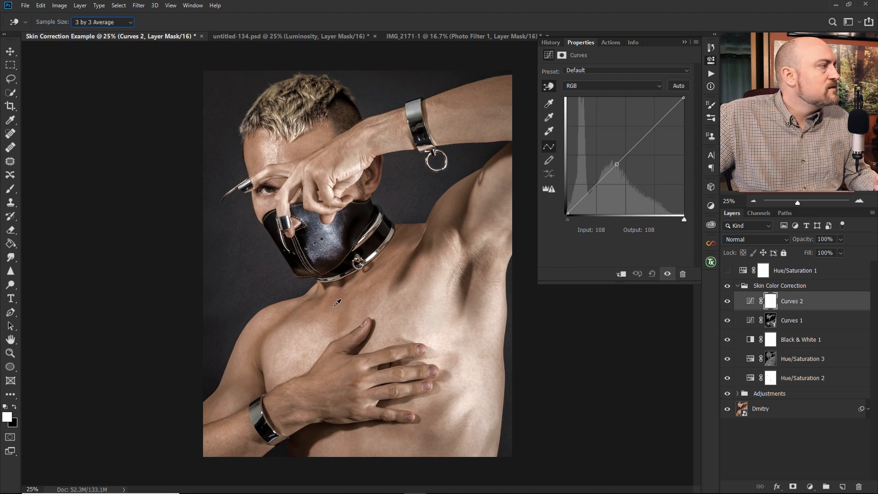
Raise the curve from the dark upper-chest skin to input 89, output 132, and set Curves 2 to Luminosity blending.
{"action": "left_click_drag", "start_coordinate": [342, 291], "coordinate": [343, 273]}
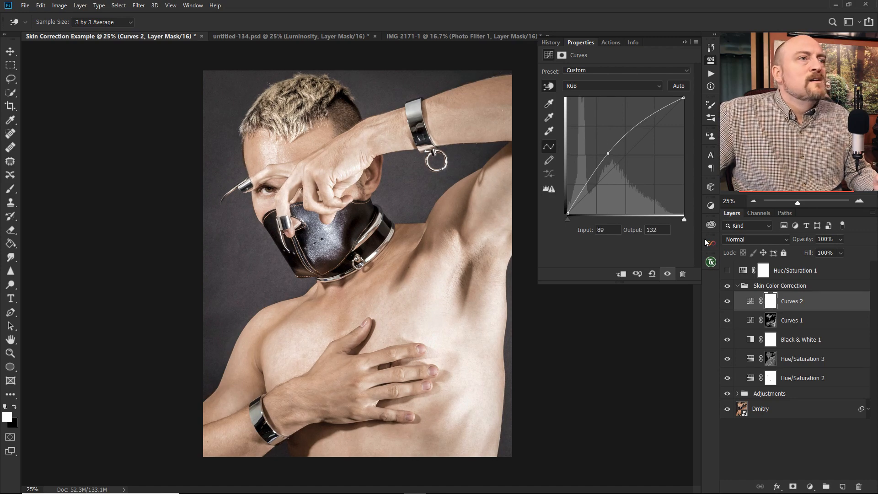
{"action": "left_click", "coordinate": [756, 242]}
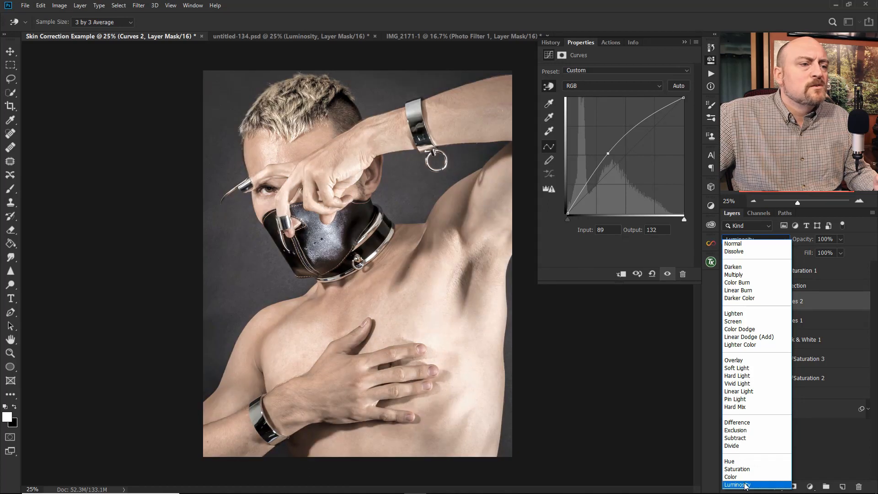
{"action": "left_click", "coordinate": [746, 485]}
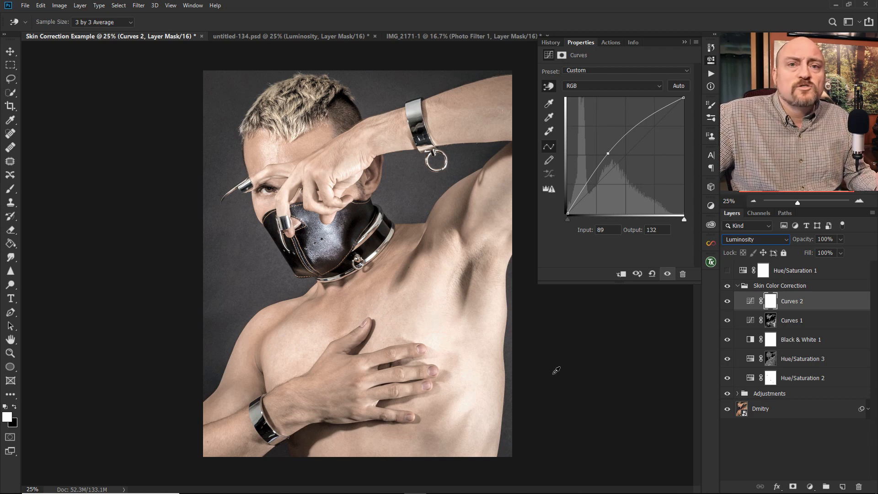
Pull down the curve's highlights at input 180 from the lit chest skin, and undo an extra midtone lift.
{"action": "left_click", "coordinate": [299, 355]}
{"action": "left_click_drag", "start_coordinate": [299, 355], "coordinate": [299, 375]}
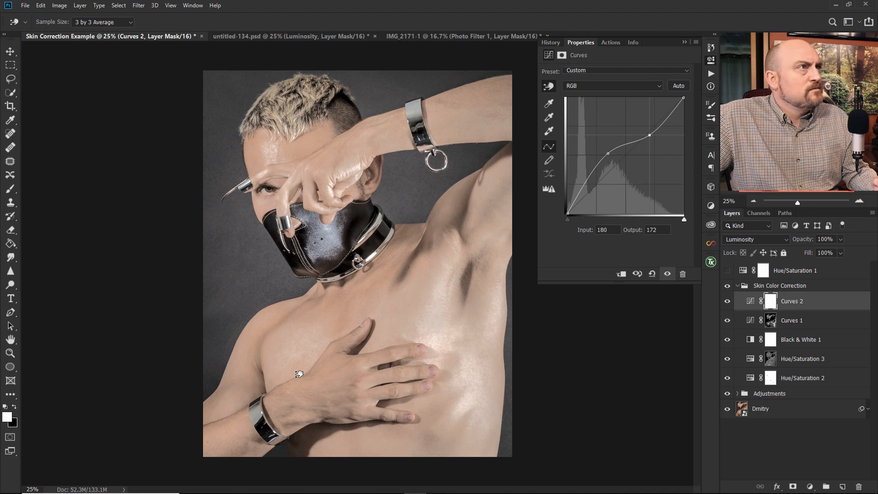
{"action": "left_click_drag", "start_coordinate": [299, 374], "coordinate": [299, 371]}
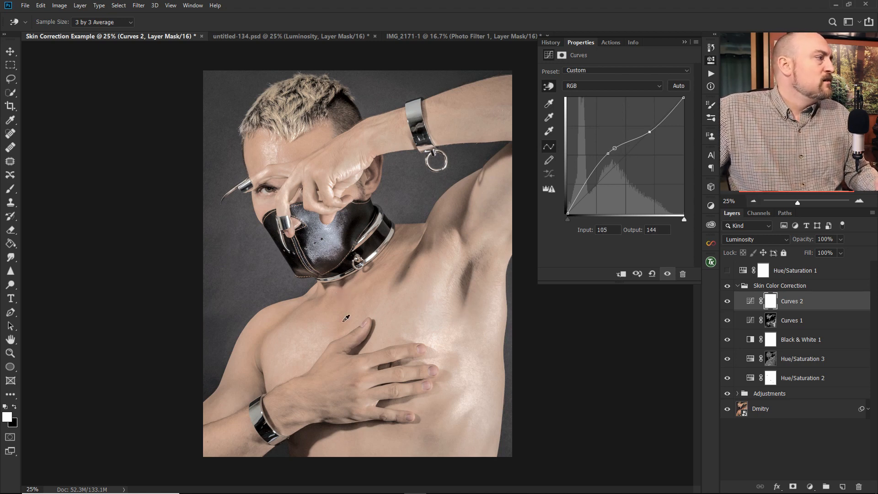
{"action": "left_click_drag", "start_coordinate": [343, 317], "coordinate": [342, 315]}
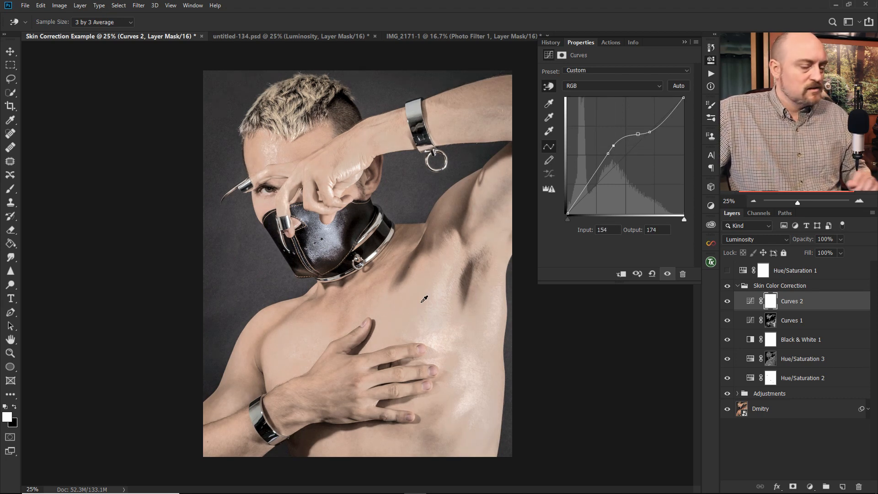
{"action": "key", "text": "ctrl+z"}
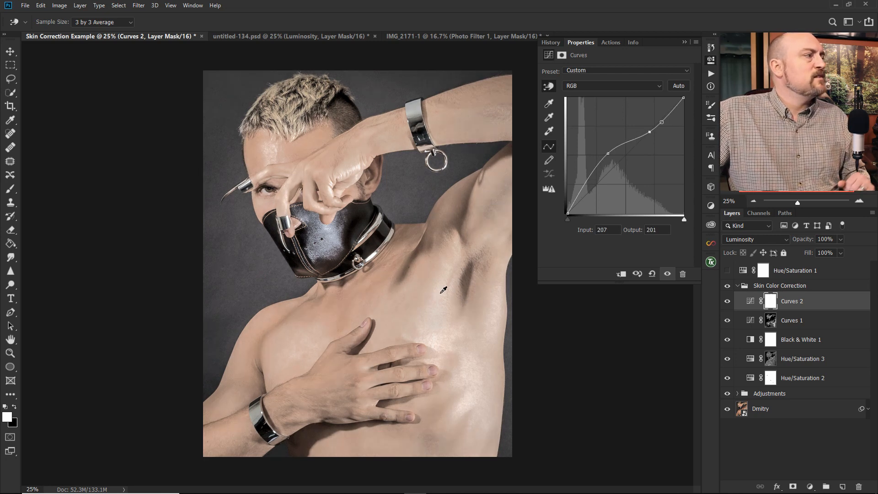
Invert the Curves 2 mask to black and ready the Brush with a flow of 16%.
{"action": "left_click", "coordinate": [772, 303]}
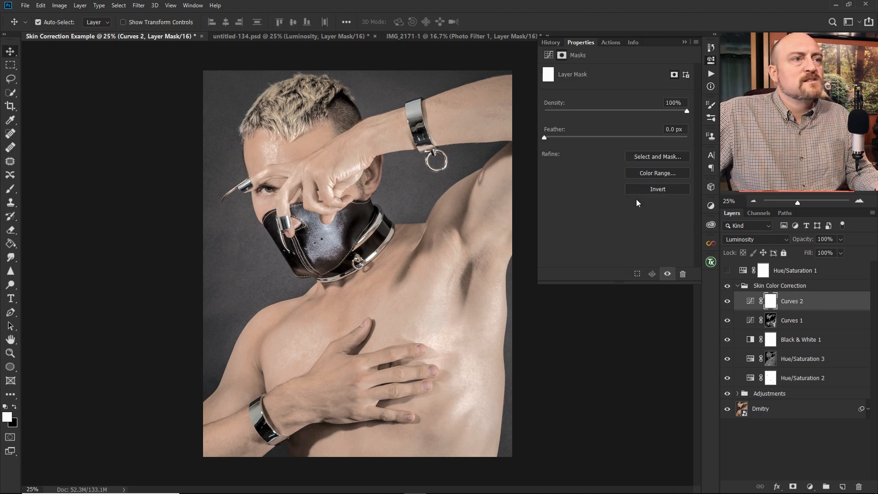
{"action": "left_click", "coordinate": [655, 189]}
{"action": "left_click", "coordinate": [9, 189]}
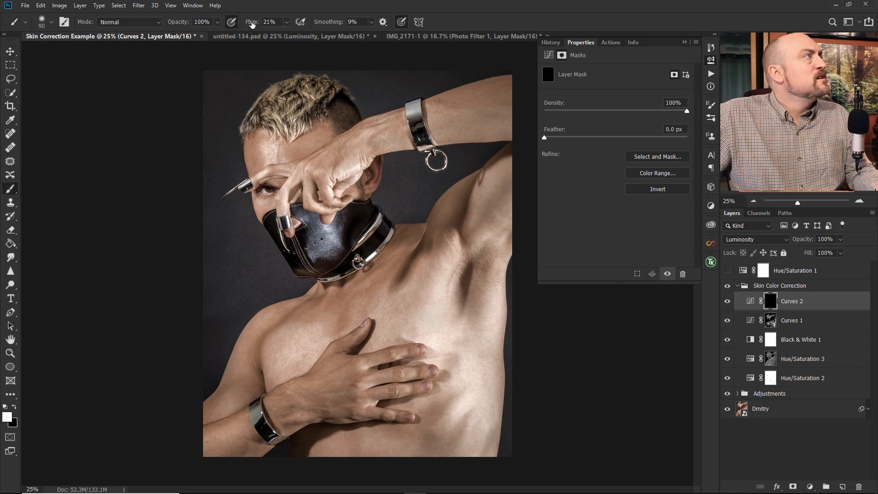
{"action": "left_click_drag", "start_coordinate": [251, 25], "coordinate": [248, 26]}
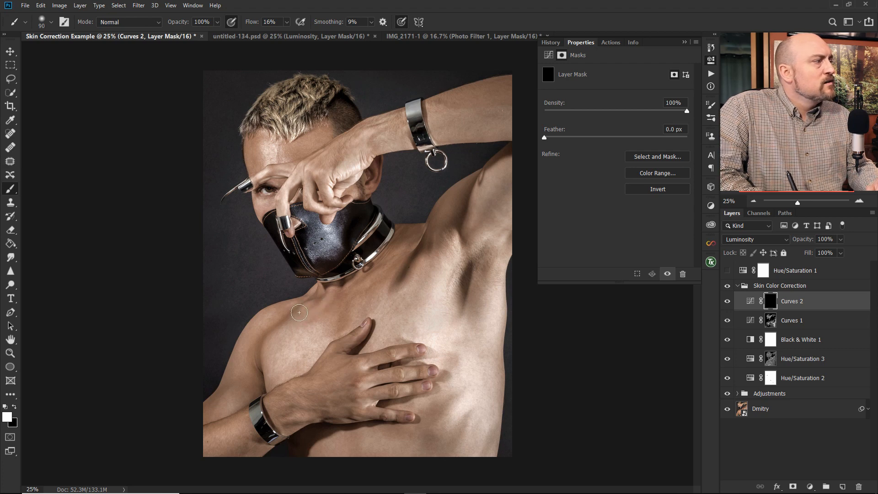
Undo the trial stroke on the Curves 2 mask and paint white over the dark upper chest with a 250 px brush.
{"action": "left_click_drag", "start_coordinate": [309, 315], "coordinate": [333, 297]}
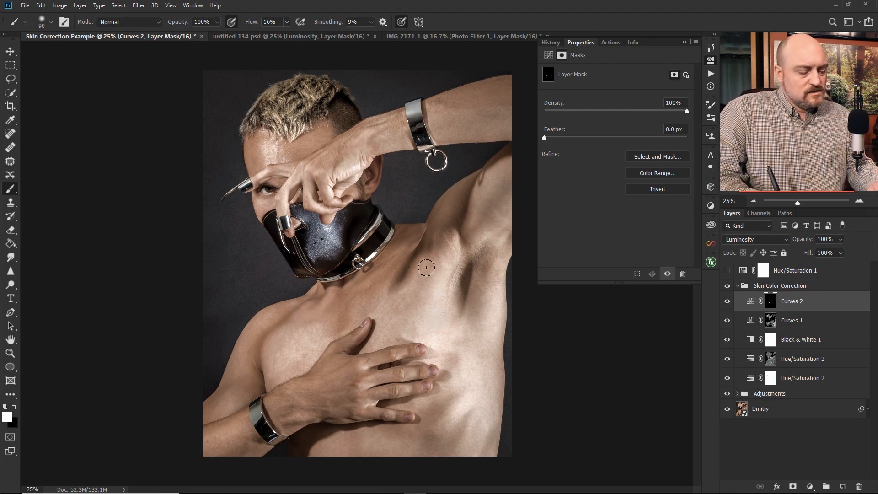
{"action": "key", "text": "ctrl+z"}
{"action": "key", "text": "bracketright"}
{"action": "key", "text": "bracketright"}
{"action": "key", "text": "bracketright"}
{"action": "key", "text": "bracketright"}
{"action": "key", "text": "bracketright"}
{"action": "key", "text": "bracketright"}
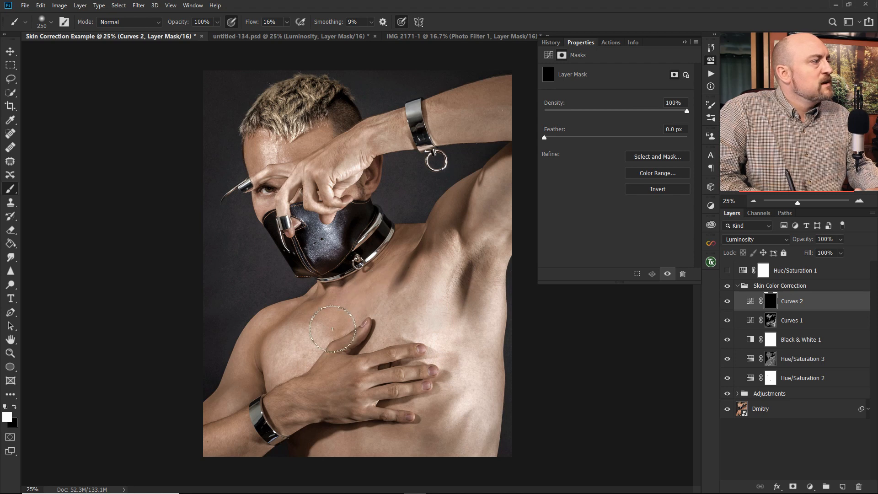
{"action": "left_click_drag", "start_coordinate": [306, 307], "coordinate": [327, 311]}
Reduce the white brush to 80 px to refine the brightened chest shadow near the thumb.
{"action": "key", "text": "bracketleft"}
{"action": "key", "text": "bracketleft"}
{"action": "key", "text": "bracketleft"}
{"action": "key", "text": "bracketleft"}
{"action": "key", "text": "bracketleft"}
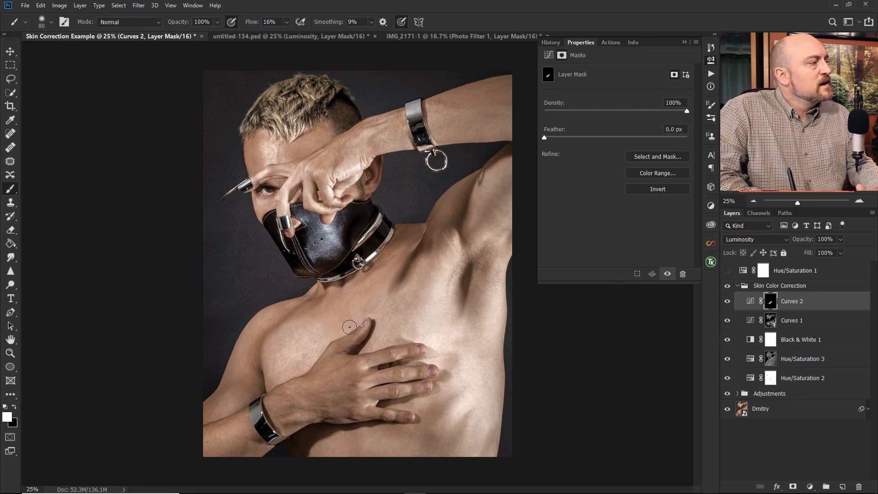
Clean the edge of the mask around the thumb in black with brush sizes of 40 to 60 px.
{"action": "key", "text": "bracketleft"}
{"action": "key", "text": "bracketleft"}
{"action": "key", "text": "bracketleft"}
{"action": "key", "text": "bracketleft"}
{"action": "key", "text": "bracketleft"}
{"action": "key", "text": "x"}
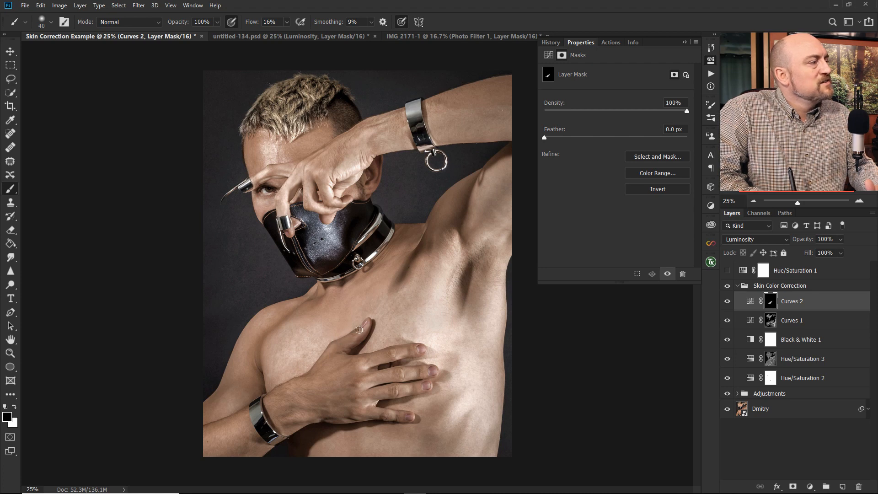
{"action": "key", "text": "bracketright"}
{"action": "key", "text": "bracketright"}
{"action": "key", "text": "bracketright"}
{"action": "key", "text": "bracketleft"}
Restore white on the mask over the upper-chest shadow with brush sizes of 60, 50 and 80 px.
{"action": "key", "text": "x"}
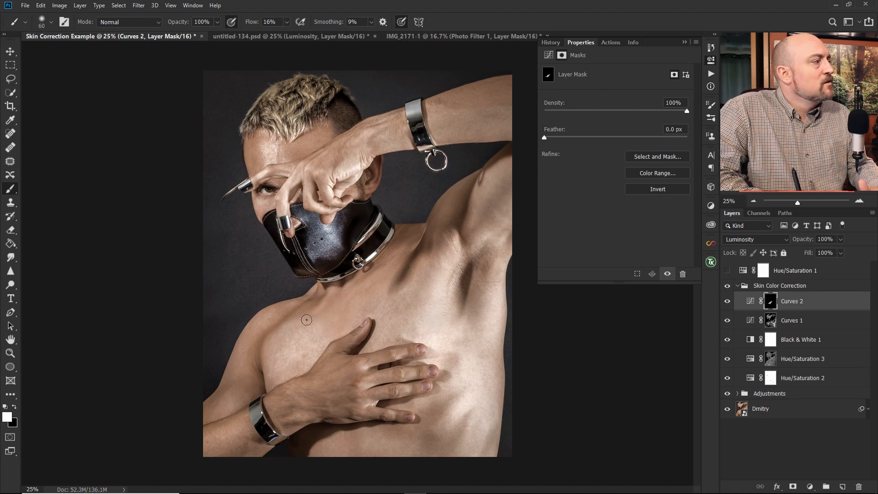
{"action": "key", "text": "bracketleft"}
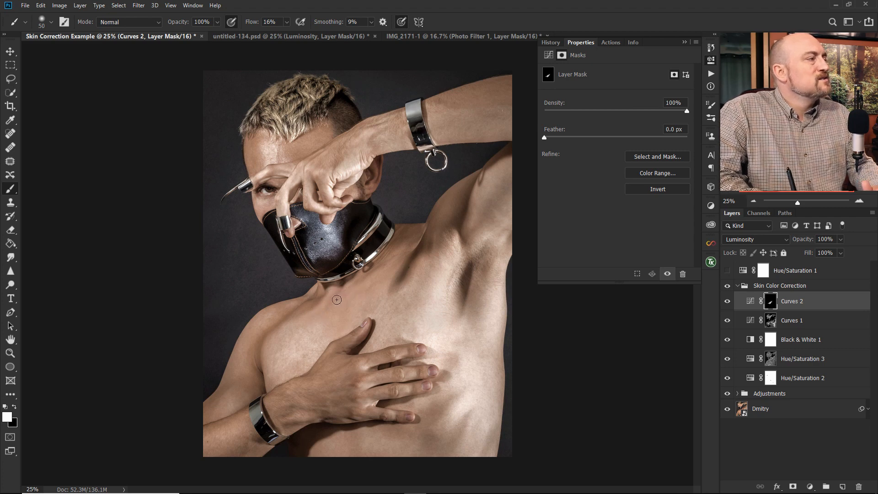
{"action": "key", "text": "bracketright"}
{"action": "key", "text": "bracketright"}
{"action": "key", "text": "bracketright"}
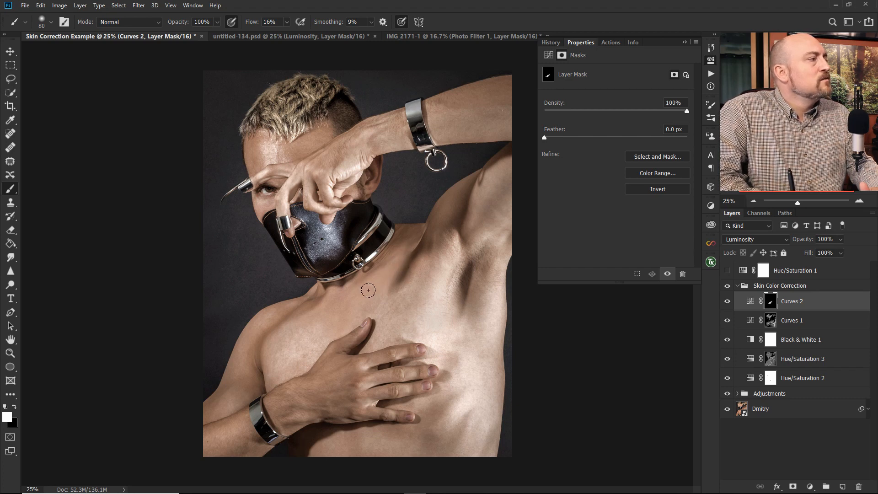
Tidy the mask below the collar with a black 60 px brush and touch up the chest in white at 50 to 70 px.
{"action": "key", "text": "bracketleft"}
{"action": "key", "text": "x"}
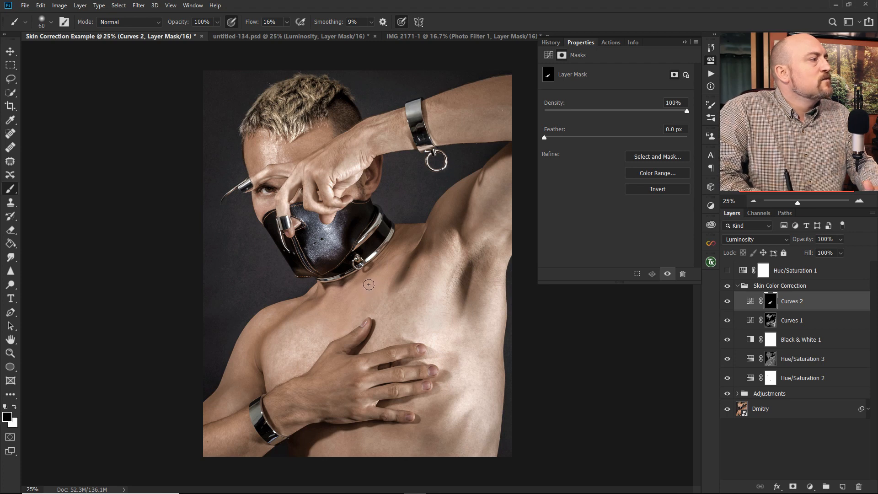
{"action": "key", "text": "x"}
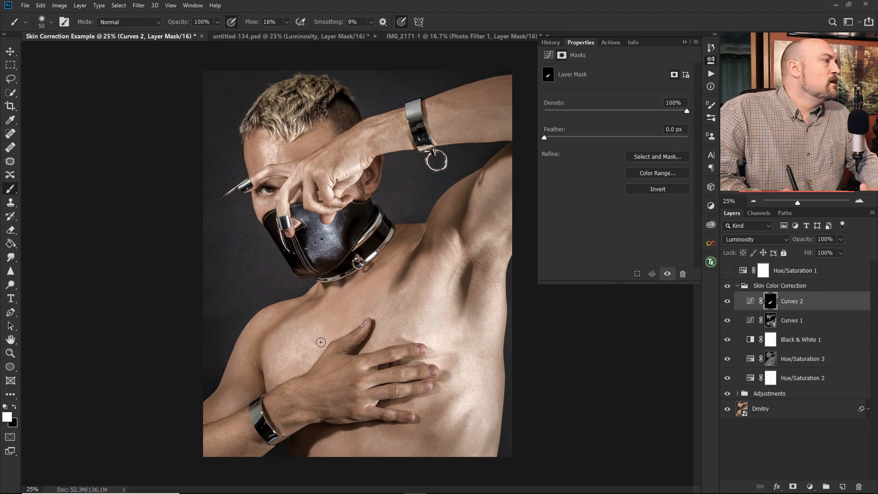
{"action": "key", "text": "bracketright"}
{"action": "key", "text": "bracketright"}
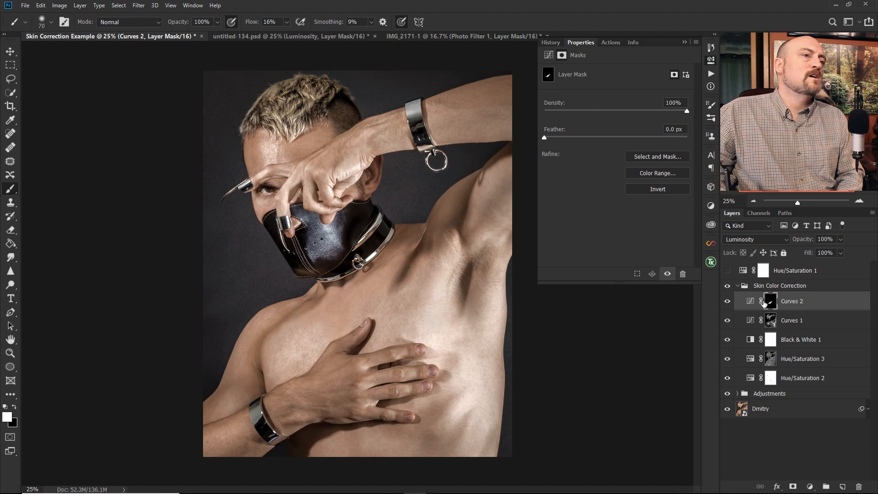
Display the Curves 2 mask on its own and enlarge the white brush to 150 px for its uneven patches.
{"action": "left_click", "coordinate": [769, 301], "text": "alt"}
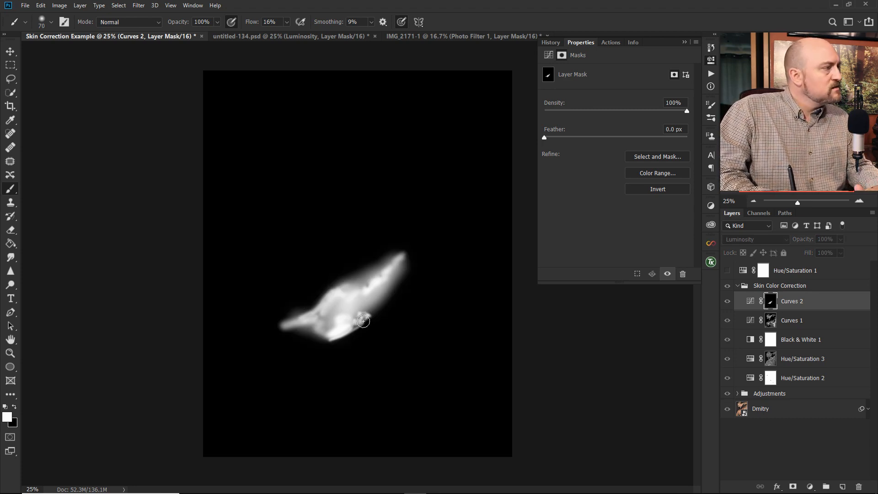
{"action": "key", "text": "bracketright"}
{"action": "key", "text": "bracketright"}
{"action": "key", "text": "bracketright"}
{"action": "key", "text": "bracketright"}
{"action": "key", "text": "bracketright"}
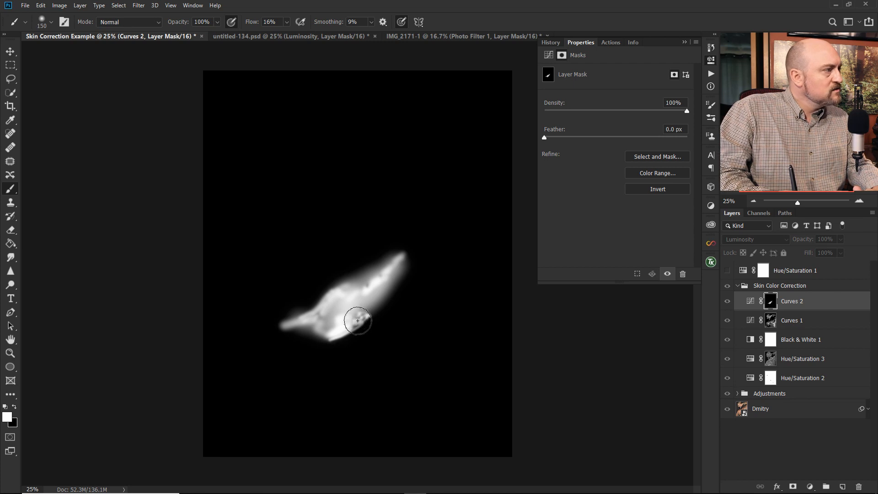
Return to the normal image view and set the brush to 90 px with 8% flow for blending above the thumb.
{"action": "left_click", "coordinate": [772, 301], "text": "alt"}
{"action": "key", "text": "bracketleft"}
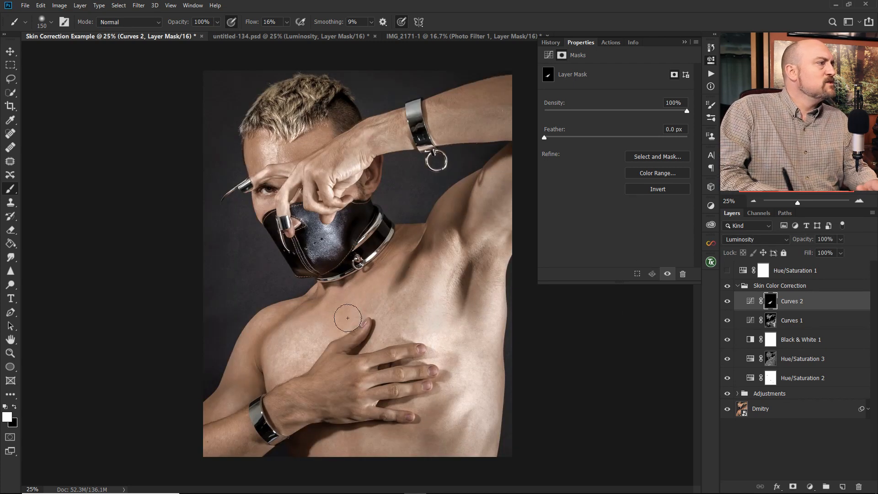
{"action": "key", "text": "bracketleft"}
{"action": "key", "text": "bracketleft"}
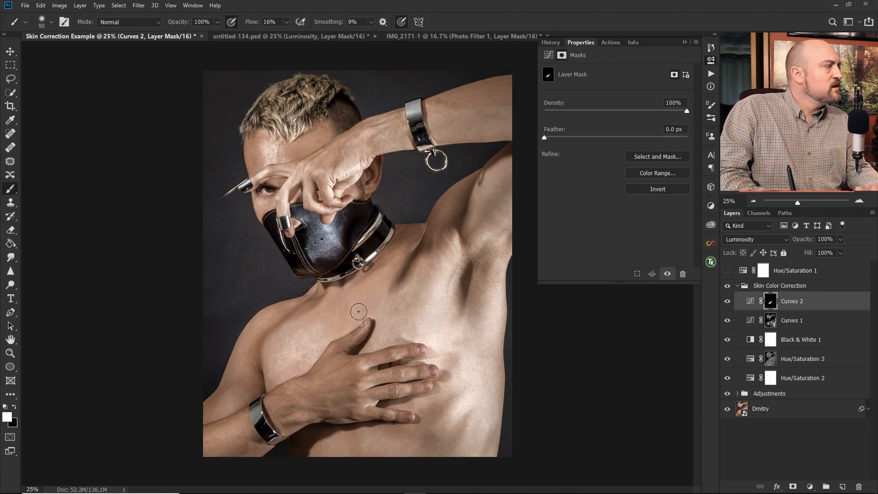
{"action": "left_click_drag", "start_coordinate": [250, 27], "coordinate": [246, 26]}
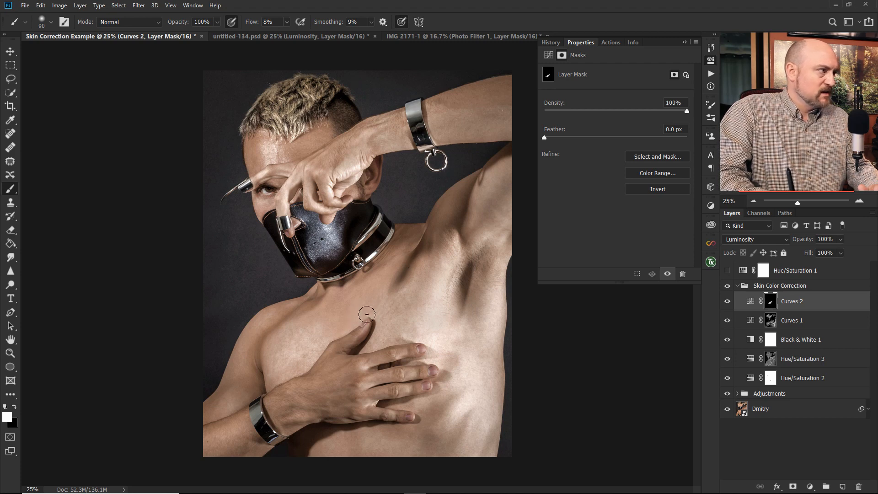
Blend the brightened chest area's transition on the mask, alternating black and white with the brush enlarged to 100 px.
{"action": "key", "text": "x"}
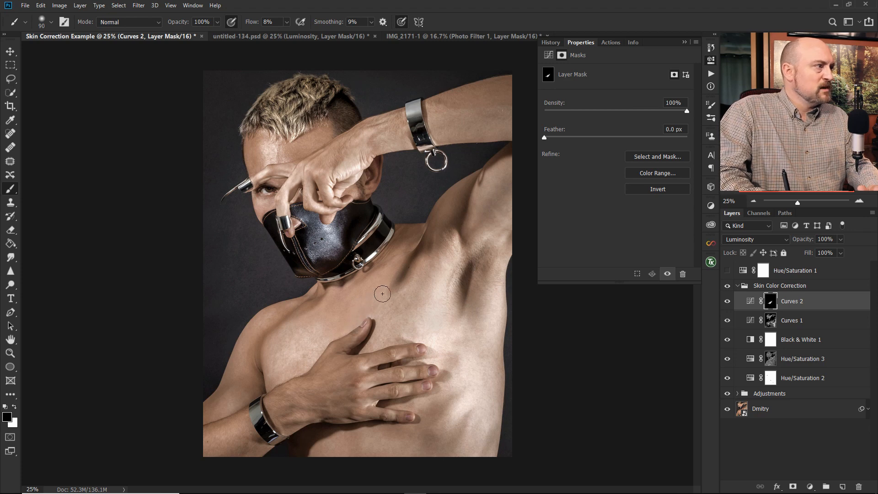
{"action": "key", "text": "bracketright"}
{"action": "key", "text": "x"}
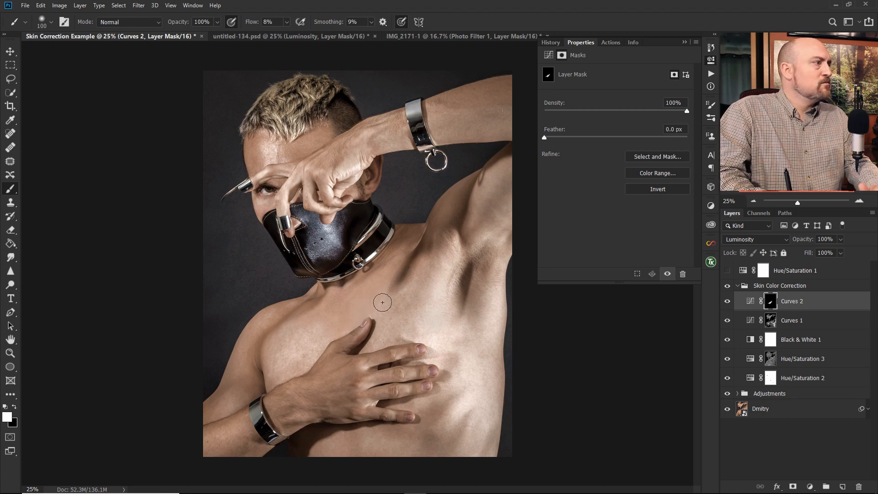
{"action": "key", "text": "x"}
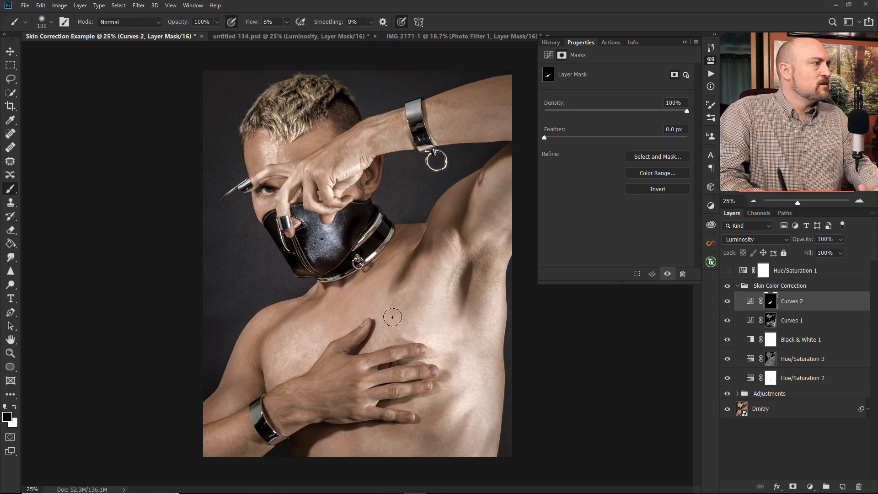
{"action": "key", "text": "x"}
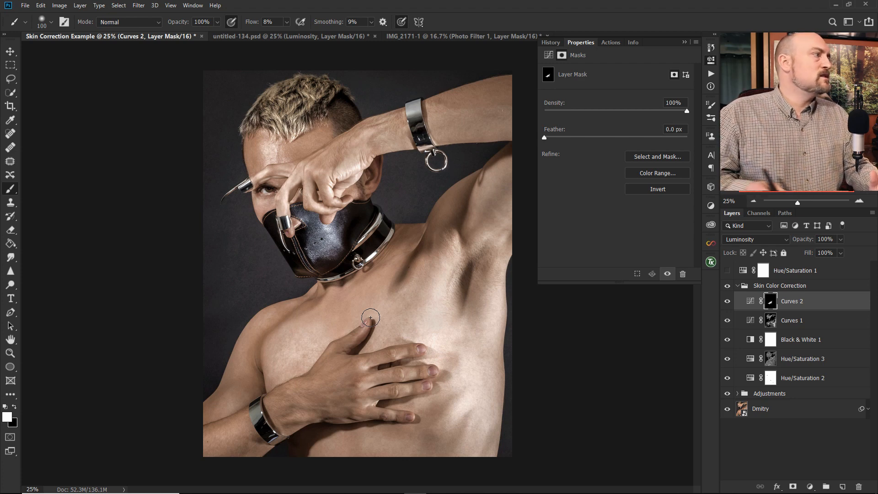
Paint white at 100 px and 8% flow on the Curves 2 mask over the chest above the lower forearm, comparing the layer off and on.
{"action": "left_click", "coordinate": [728, 301]}
{"action": "left_click", "coordinate": [728, 302]}
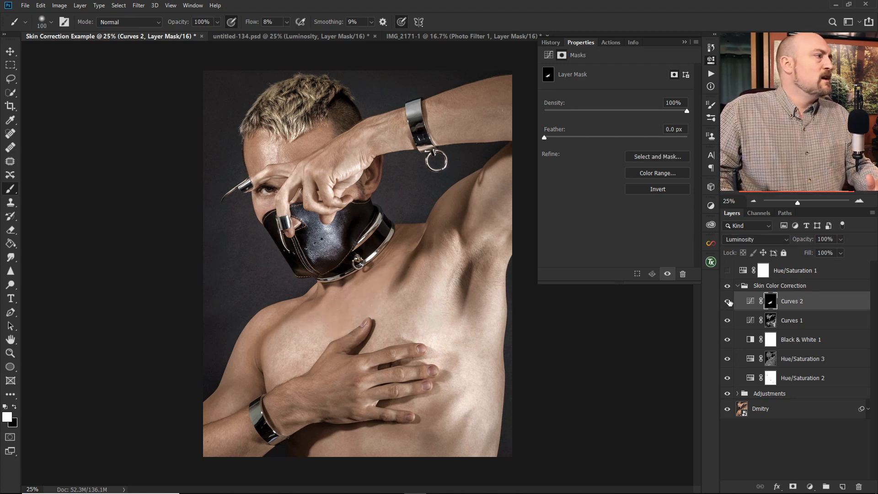
{"action": "key", "text": "x"}
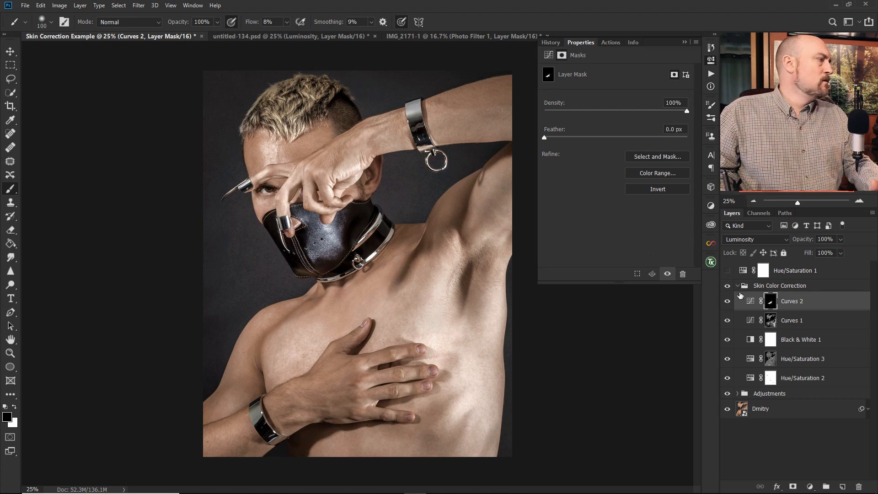
{"action": "key", "text": "x"}
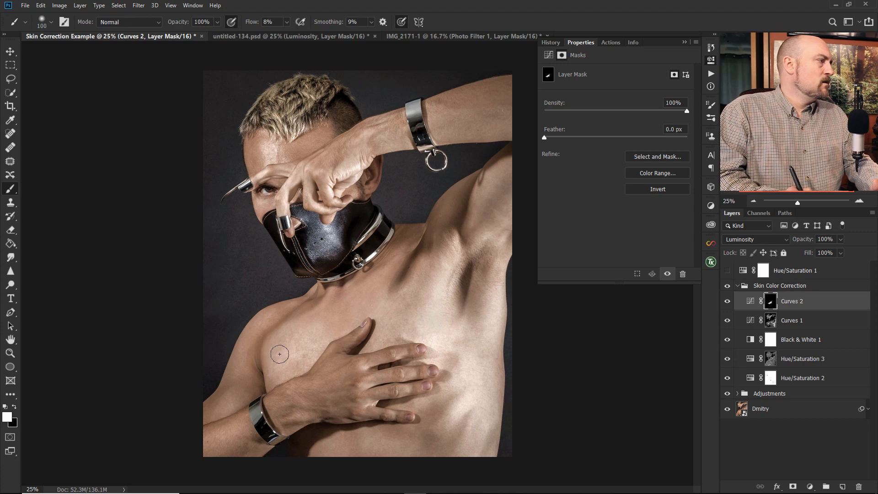
{"action": "mouse_move", "coordinate": [276, 356]}
{"action": "left_mouse_down"}
{"action": "mouse_move", "coordinate": [301, 354]}
{"action": "mouse_move", "coordinate": [286, 338]}
{"action": "mouse_move", "coordinate": [307, 347]}
{"action": "mouse_move", "coordinate": [289, 365]}
{"action": "mouse_move", "coordinate": [309, 349]}
{"action": "mouse_move", "coordinate": [301, 369]}
{"action": "mouse_move", "coordinate": [311, 349]}
{"action": "mouse_move", "coordinate": [305, 342]}
{"action": "mouse_move", "coordinate": [317, 338]}
{"action": "mouse_move", "coordinate": [317, 352]}
{"action": "mouse_move", "coordinate": [301, 355]}
{"action": "mouse_move", "coordinate": [313, 339]}
{"action": "left_mouse_up"}
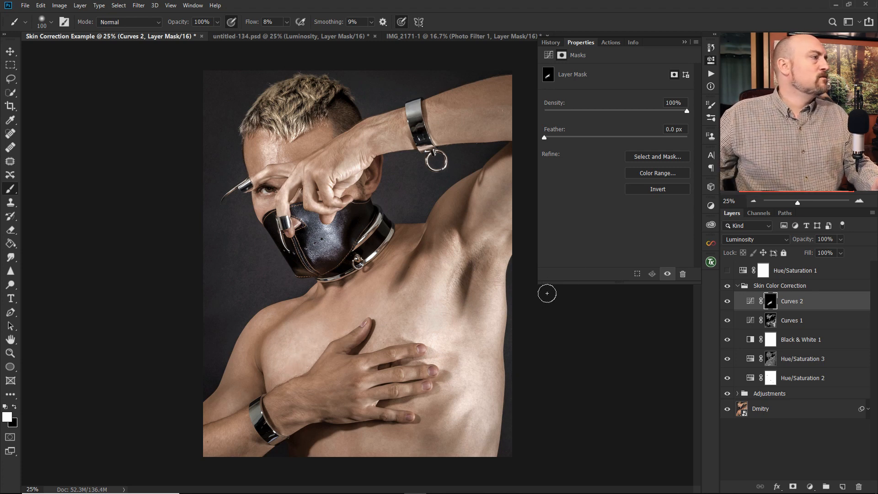
{"action": "left_click", "coordinate": [728, 301]}
{"action": "left_click", "coordinate": [728, 301]}
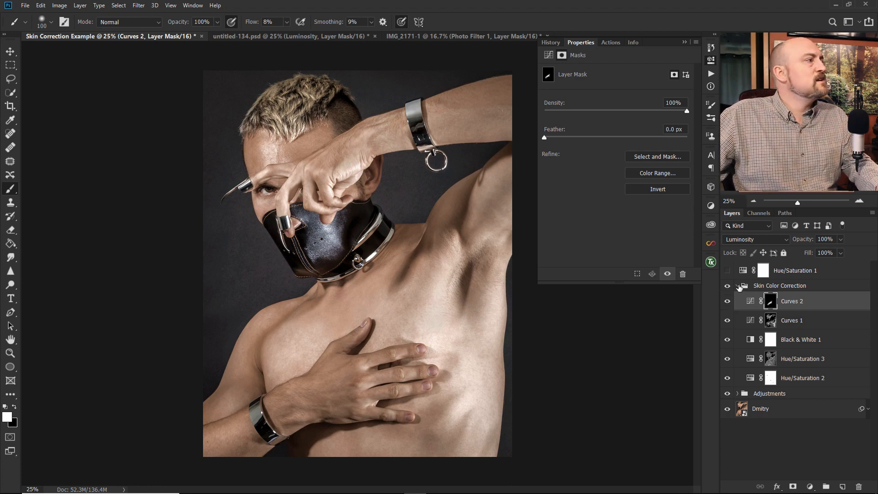
Collapse the Skin Color Correction group and compare the portrait with the group hidden and shown.
{"action": "left_click", "coordinate": [738, 286]}
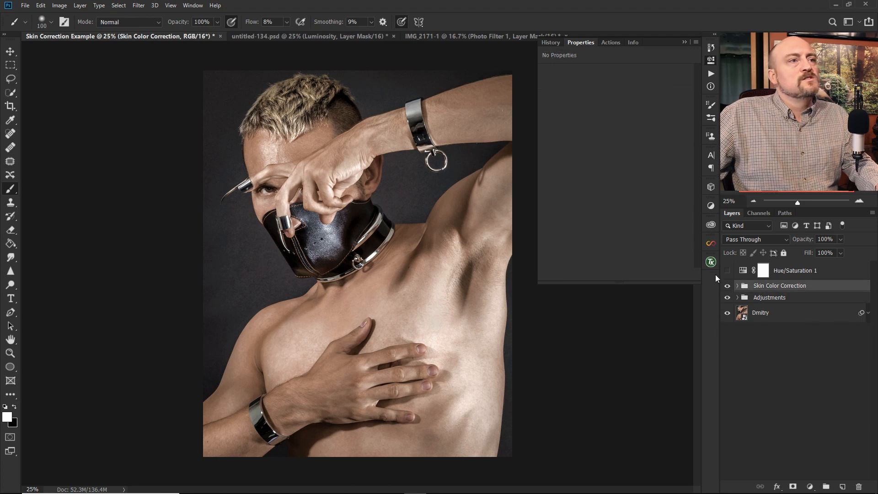
{"action": "left_click", "coordinate": [726, 271]}
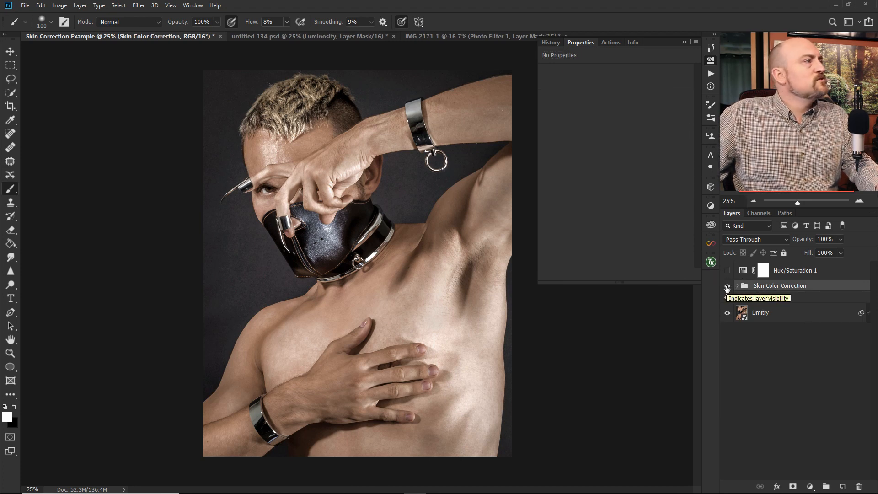
{"action": "left_click", "coordinate": [727, 287]}
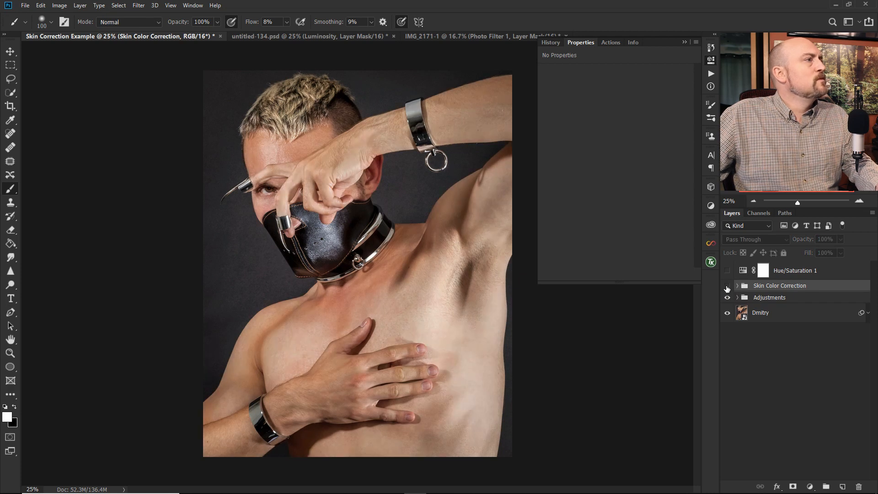
{"action": "left_click", "coordinate": [728, 287]}
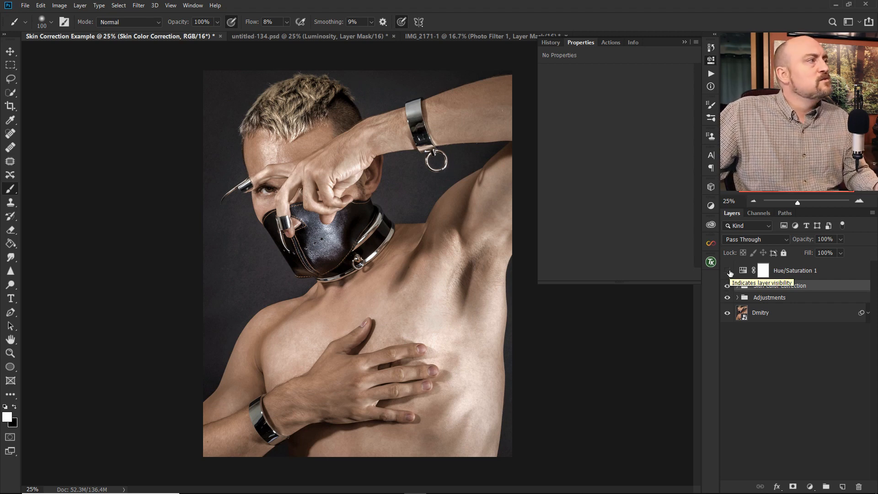
Show the Hue/Saturation 1 check layer, compare the skin with the Skin Color Correction group off and on, and hide the check layer.
{"action": "left_click", "coordinate": [728, 271]}
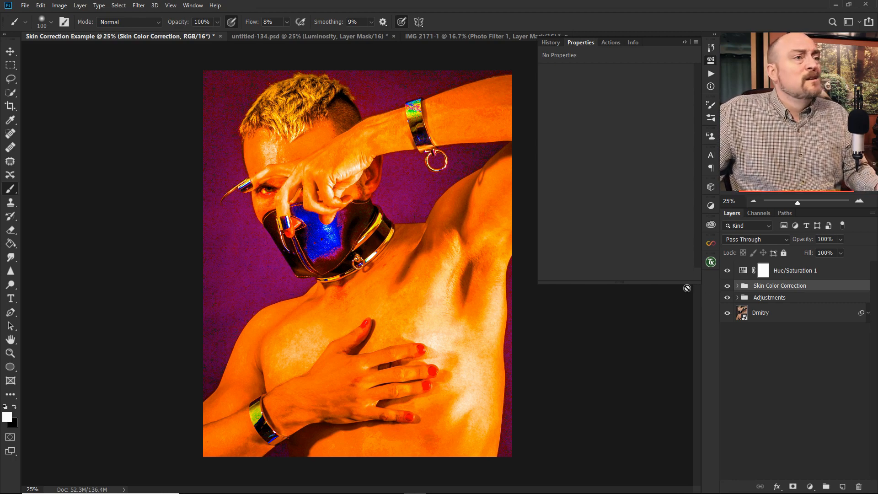
{"action": "left_click", "coordinate": [727, 286]}
{"action": "left_click", "coordinate": [727, 286]}
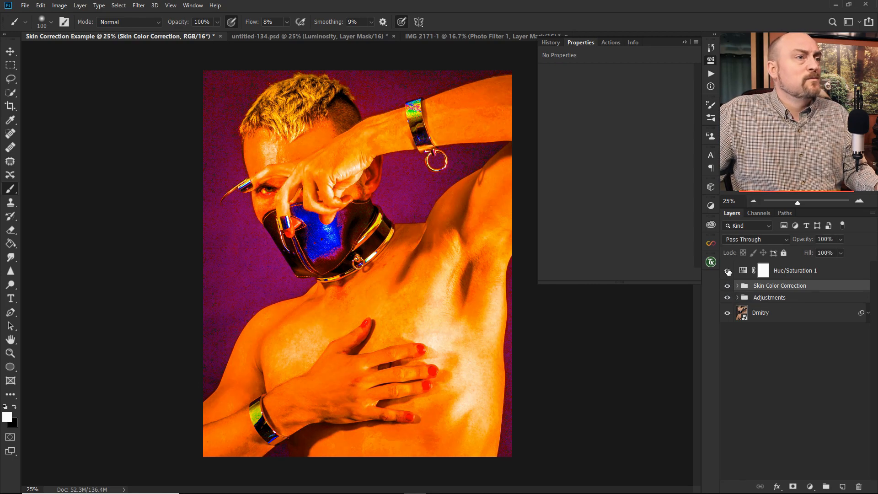
{"action": "left_click", "coordinate": [728, 270]}
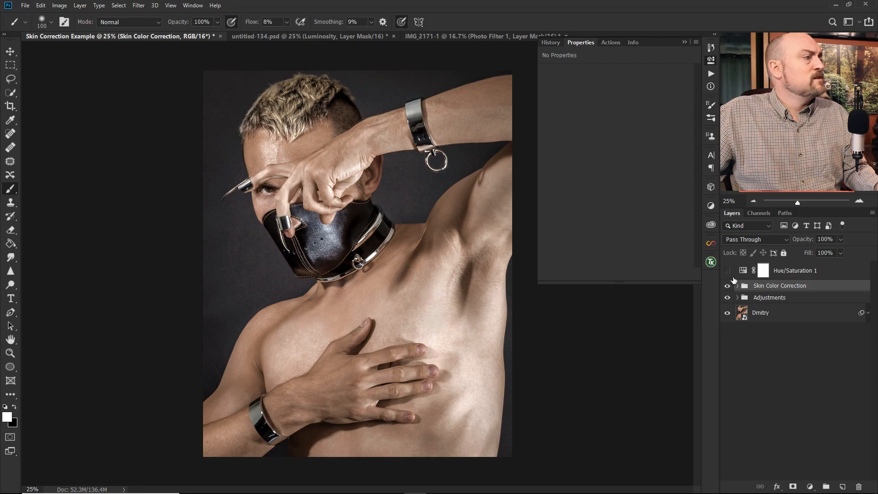